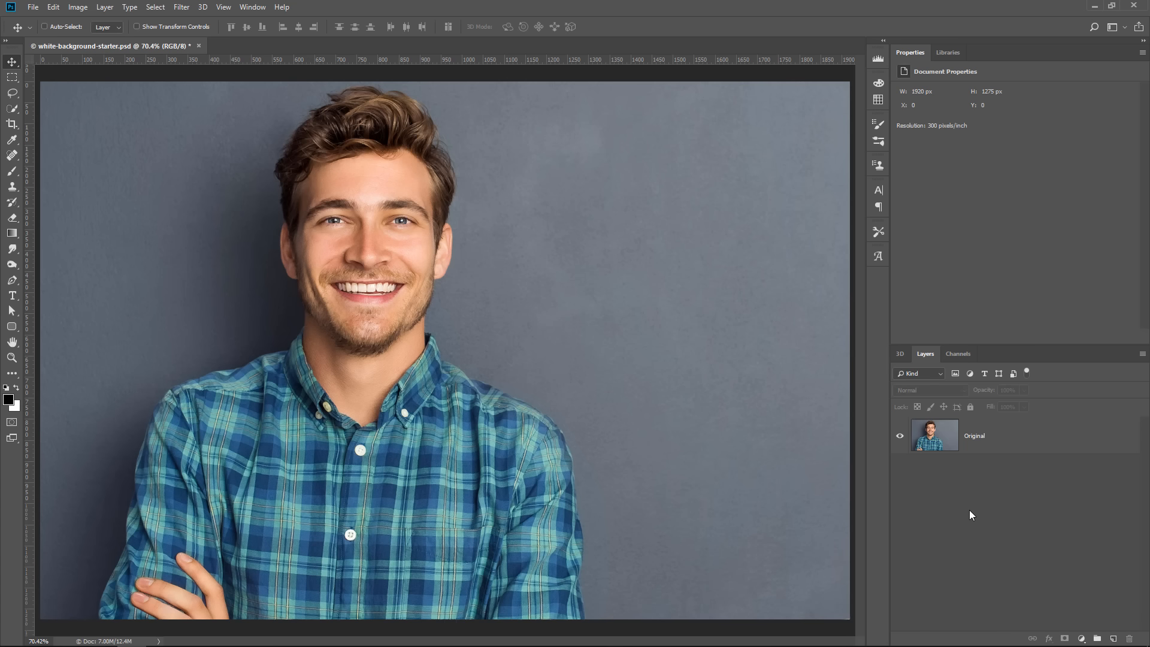
# Add a Solid Color fill layer above the Original layer, using white (ffffff)
pyautogui.click(985, 448)
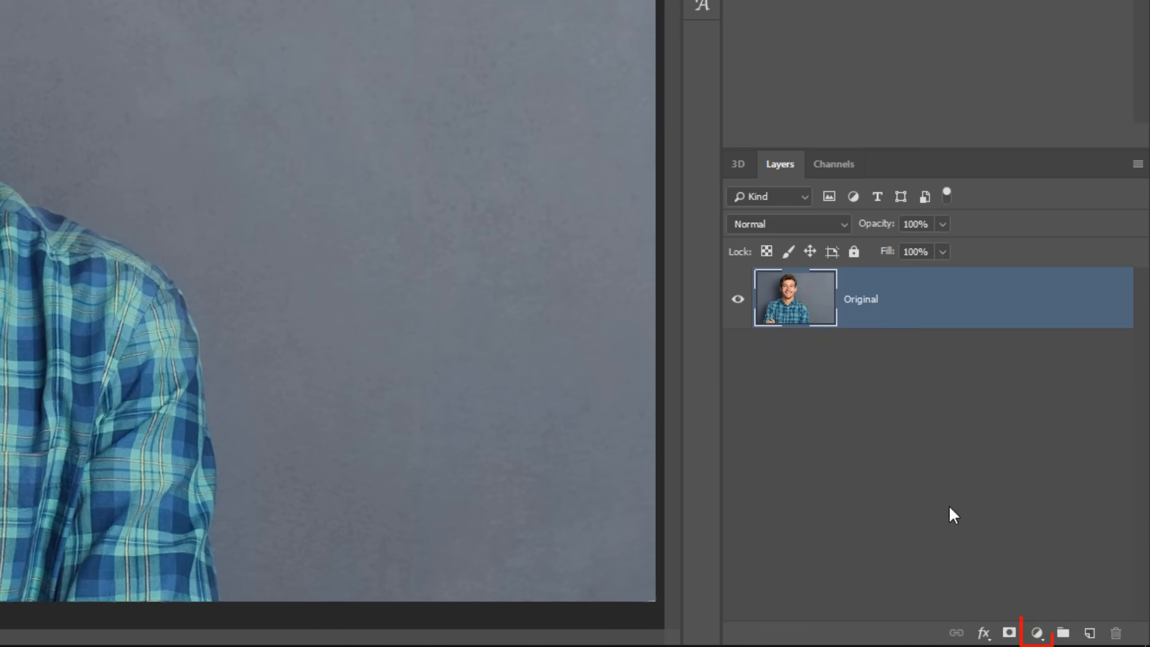
pyautogui.click(1037, 632)
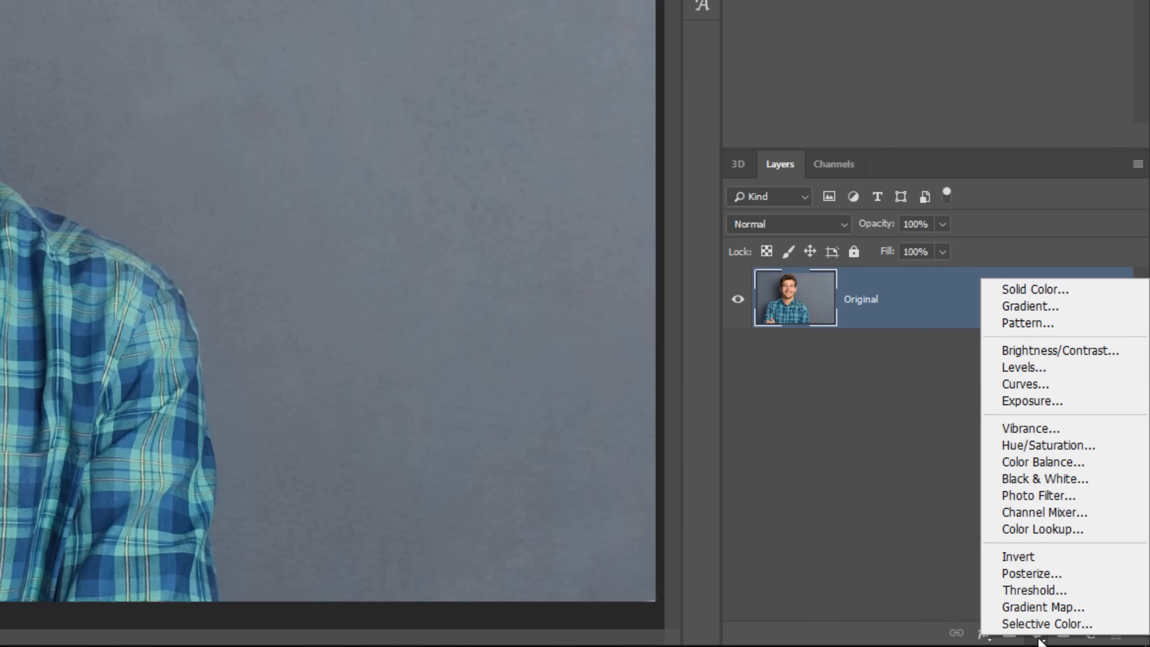
pyautogui.click(1034, 289)
pyautogui.moveTo(390, 261); pyautogui.dragTo(251, 56)
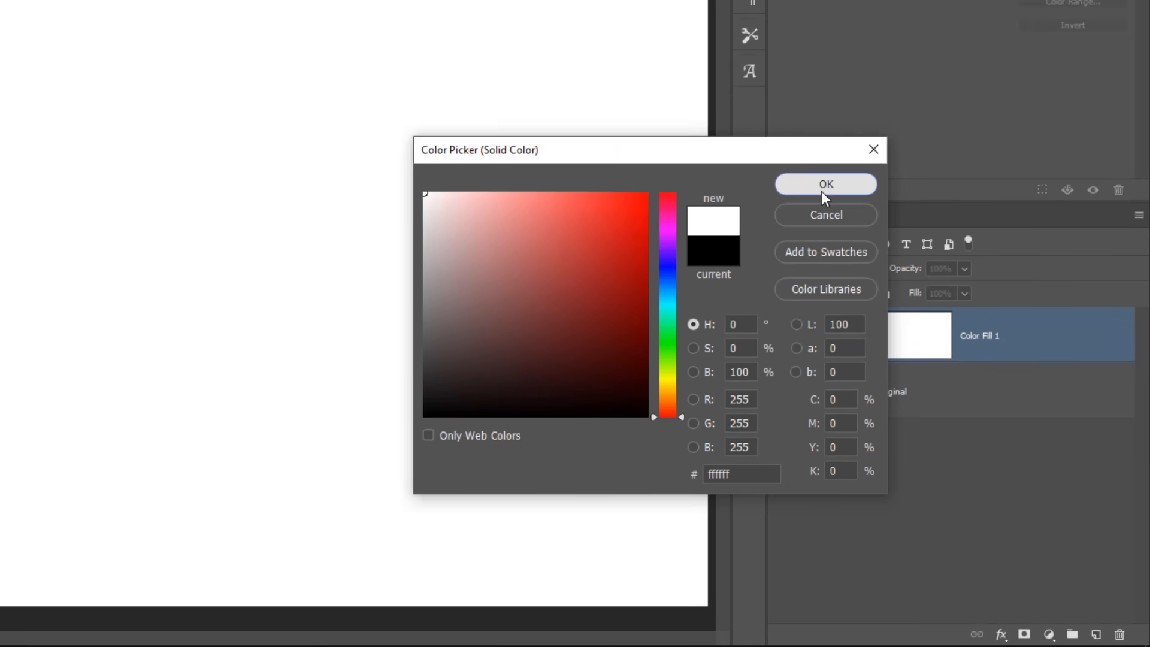
pyautogui.click(790, 132)
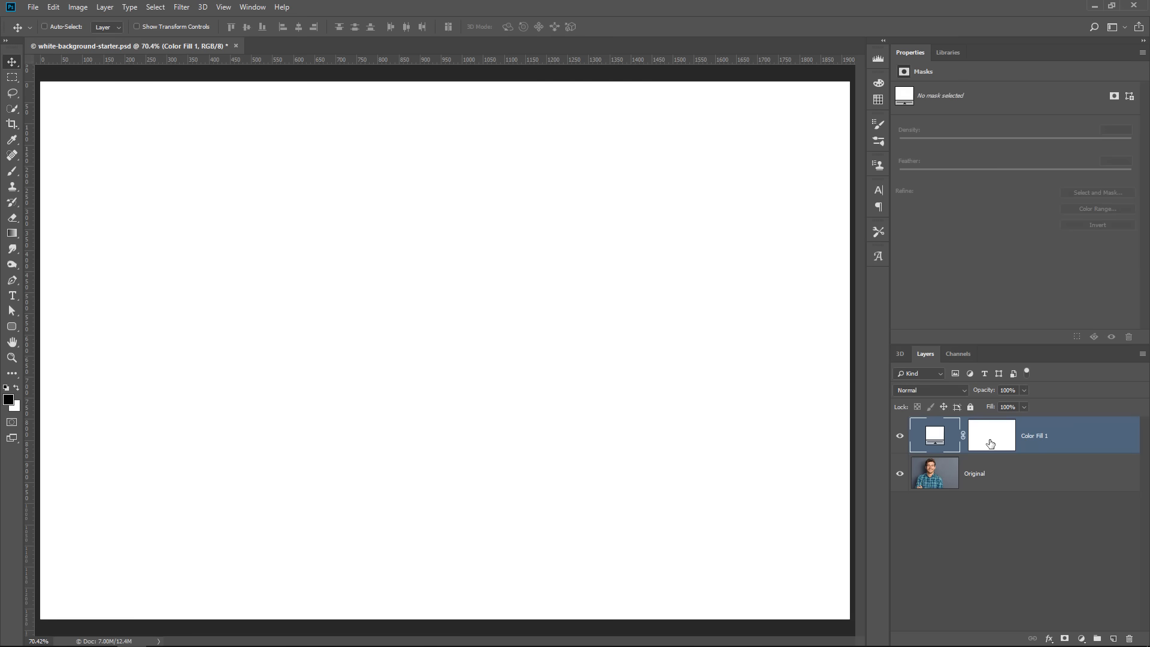
# Delete the layer mask from the white color fill layer and rename the layer Background
pyautogui.rightClick(990, 443)
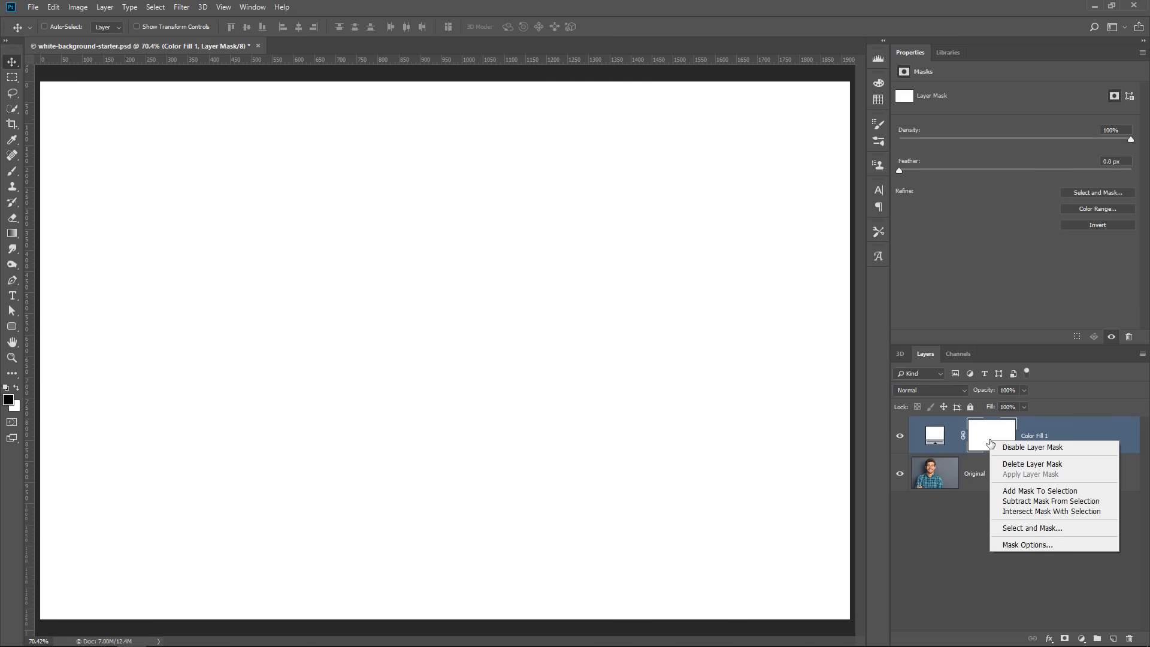
pyautogui.click(1015, 465)
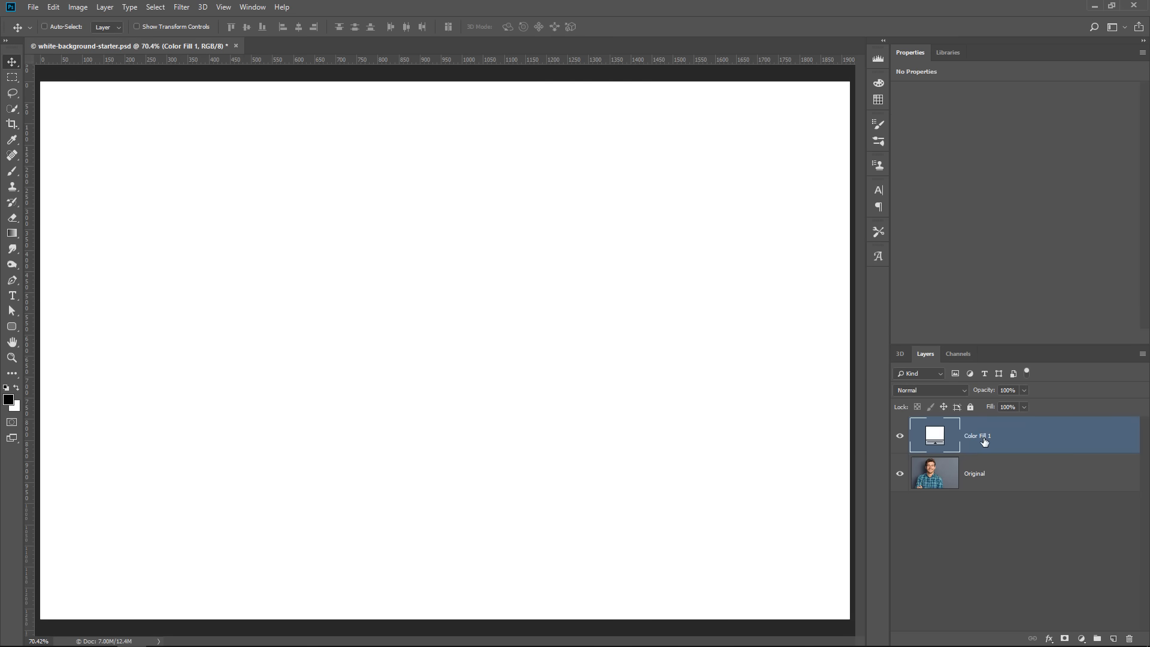
pyautogui.write('Background')
pyautogui.press('Return')
# Duplicate the Original layer and place the copy above the Background layer
pyautogui.click(967, 484)
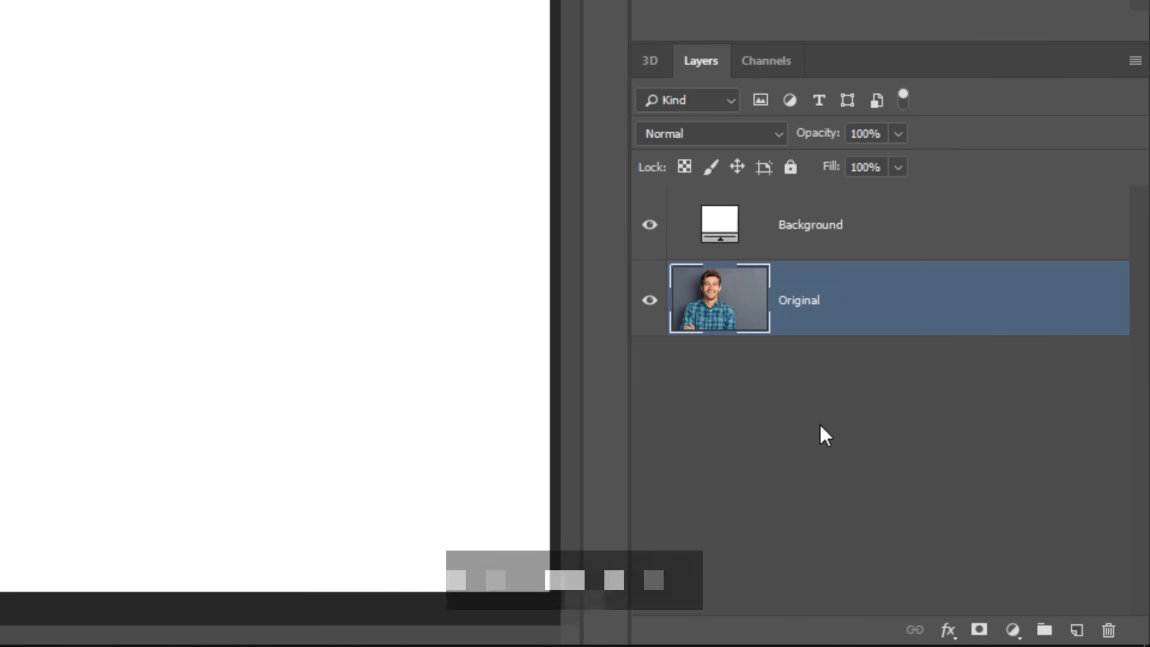
pyautogui.hotkey('ctrl', 'j')
pyautogui.moveTo(718, 282); pyautogui.dragTo(754, 200)
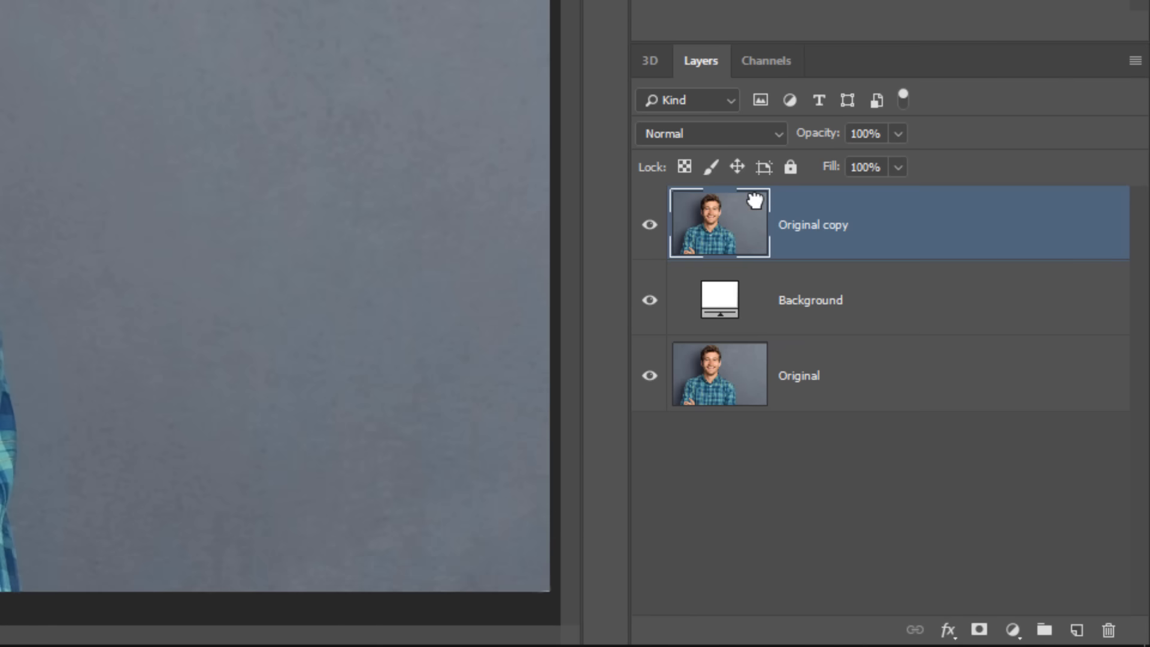
# Hide the bottom Original layer and make the Original copy layer active
pyautogui.click(801, 302)
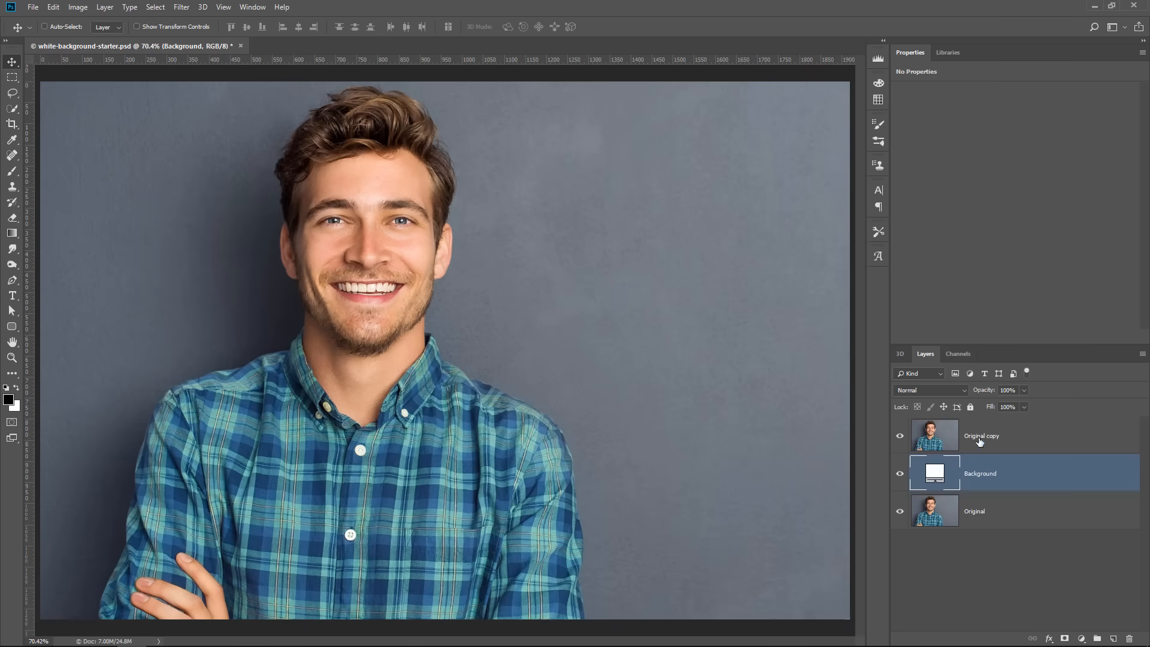
pyautogui.click(1047, 440)
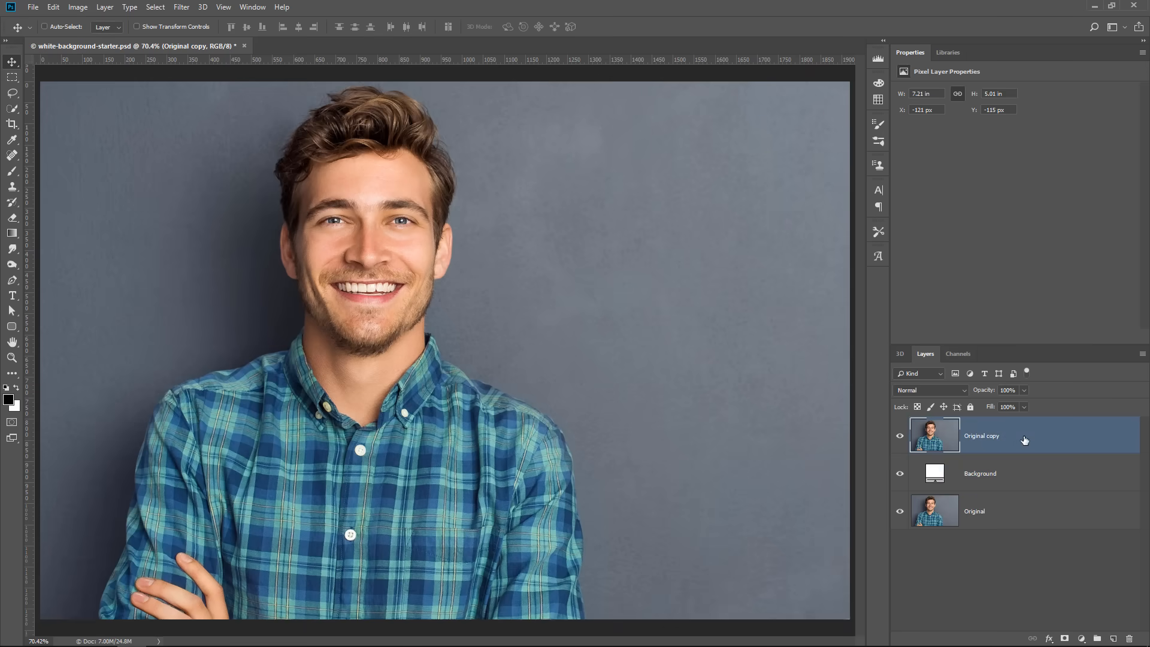
pyautogui.click(980, 518)
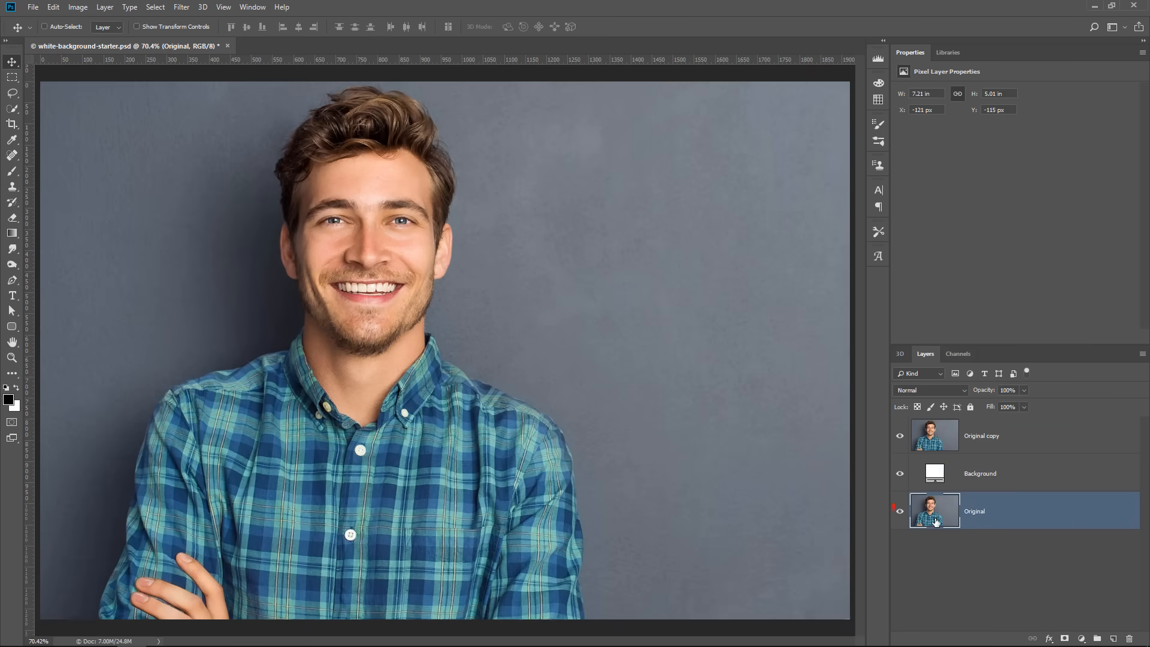
pyautogui.click(900, 513)
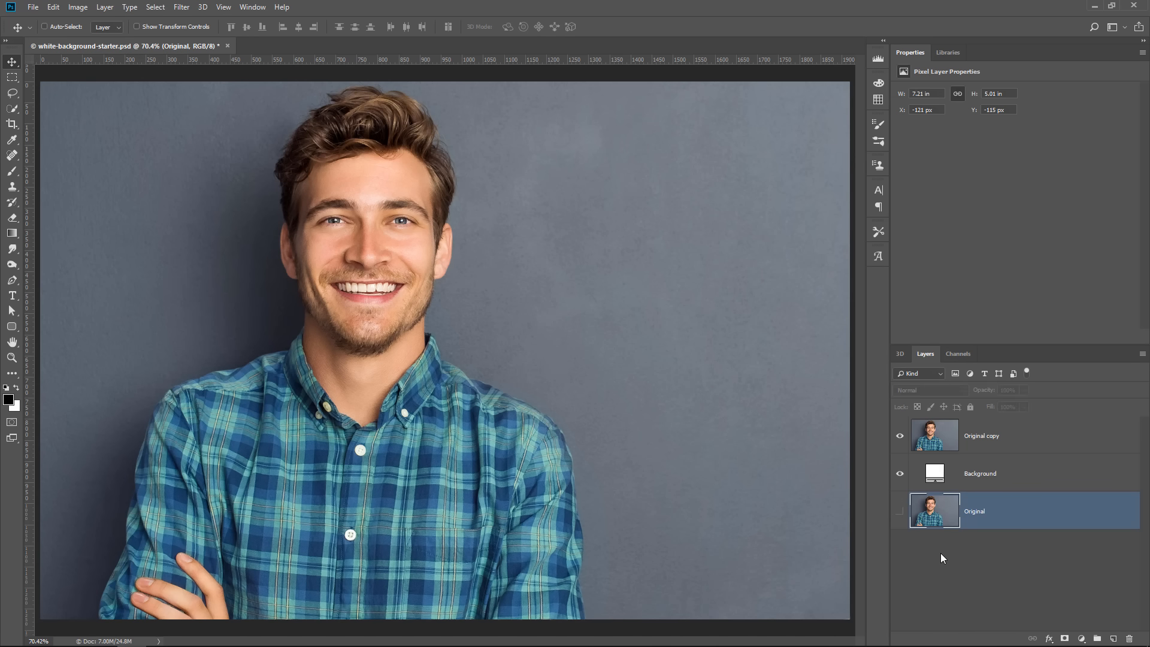
pyautogui.click(972, 436)
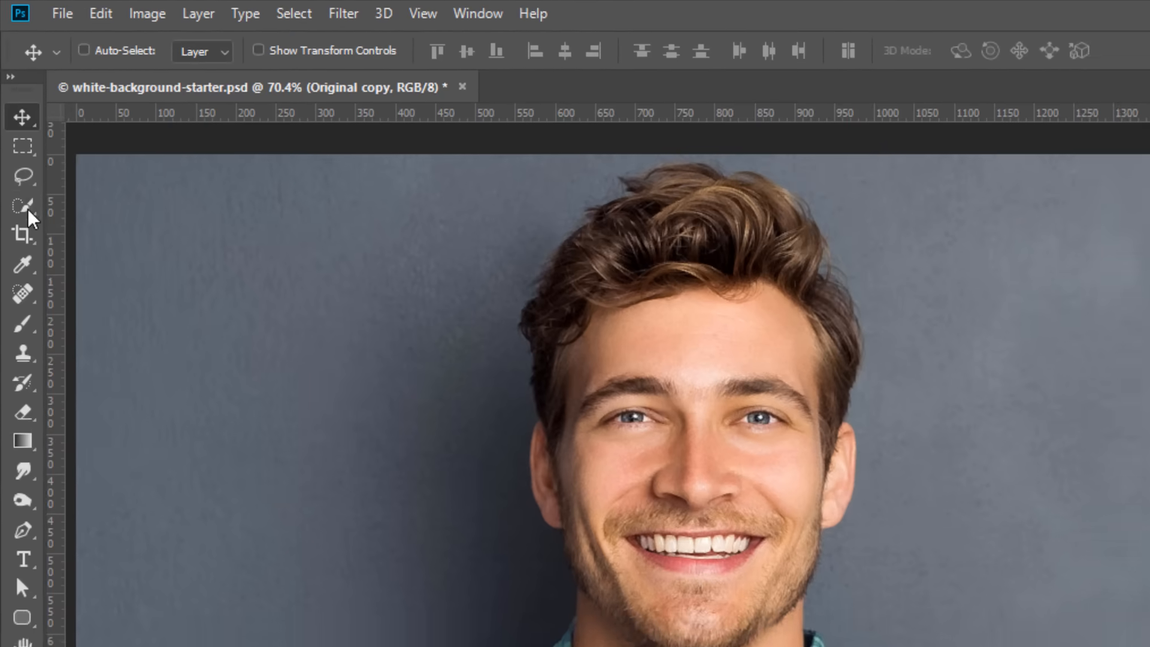
# Brush a rough Quick Selection over the man's face and shirt, and replace it with an automatic Select Subject selection
pyautogui.click(12, 110)
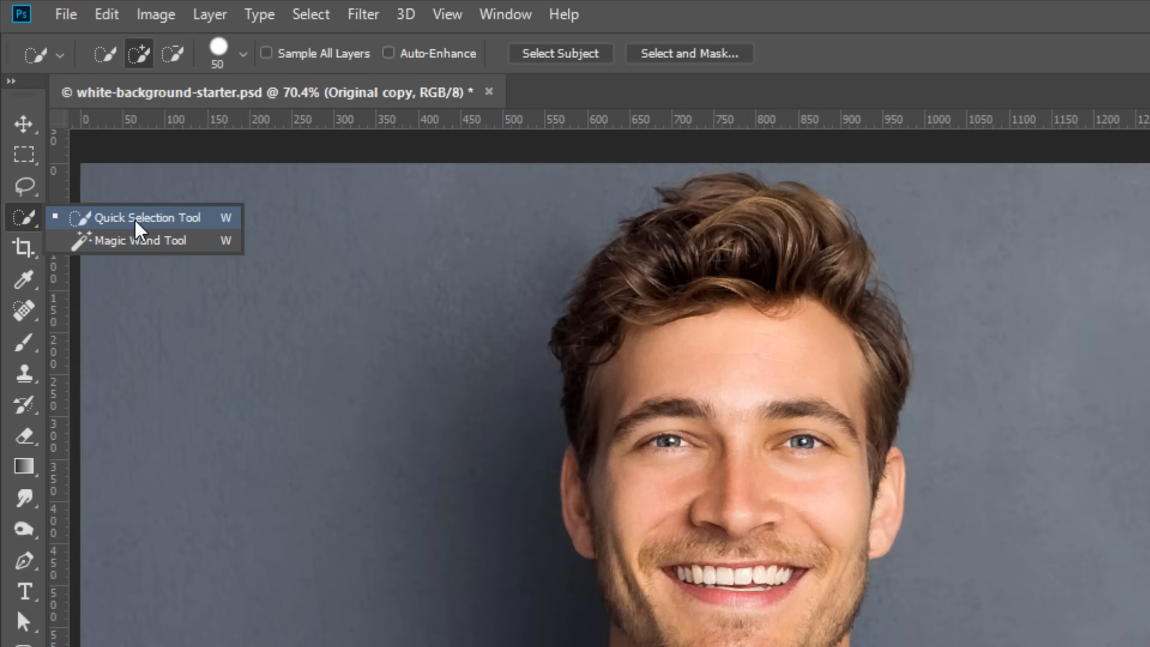
pyautogui.click(137, 228)
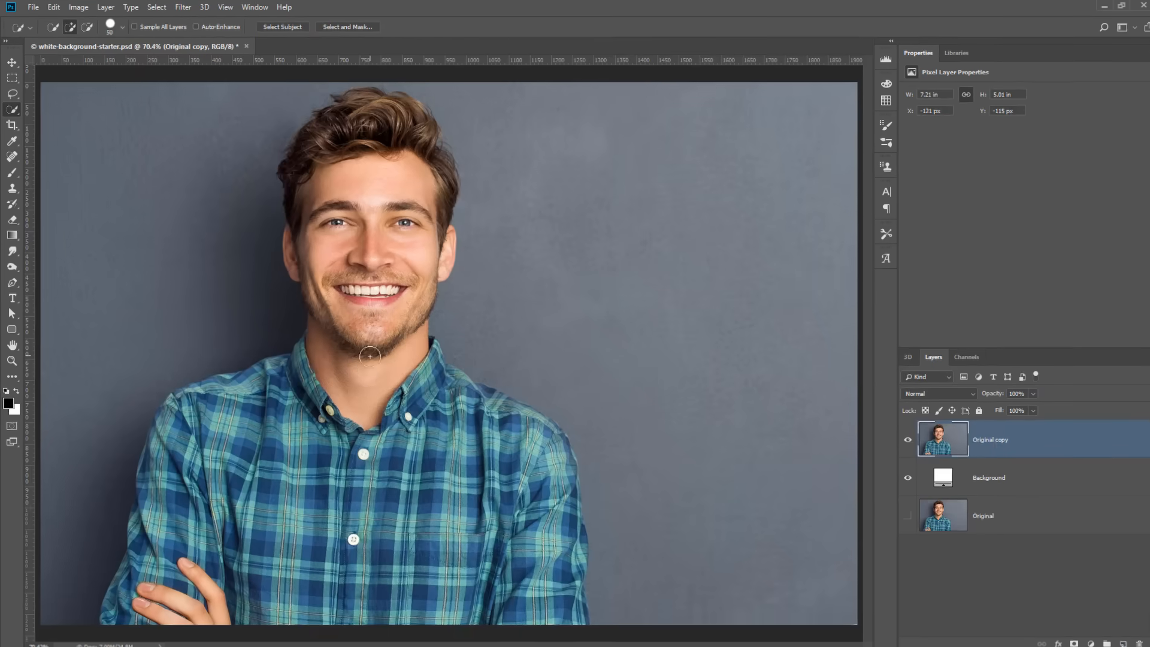
pyautogui.moveTo(363, 379)
pyautogui.mouseDown()
pyautogui.moveTo(379, 214)
pyautogui.moveTo(359, 273)
pyautogui.moveTo(363, 424)
pyautogui.moveTo(427, 502)
pyautogui.moveTo(484, 533)
pyautogui.moveTo(499, 499)
pyautogui.moveTo(361, 437)
pyautogui.moveTo(250, 510)
pyautogui.moveTo(299, 554)
pyautogui.moveTo(399, 551)
pyautogui.mouseUp()
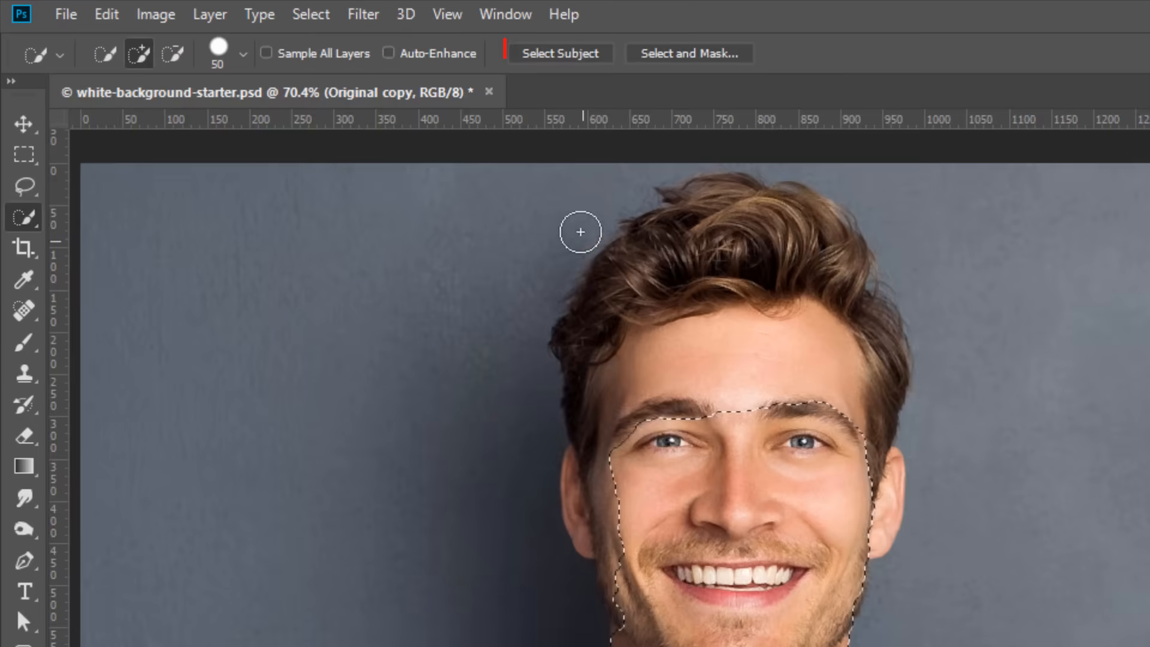
pyautogui.click(587, 58)
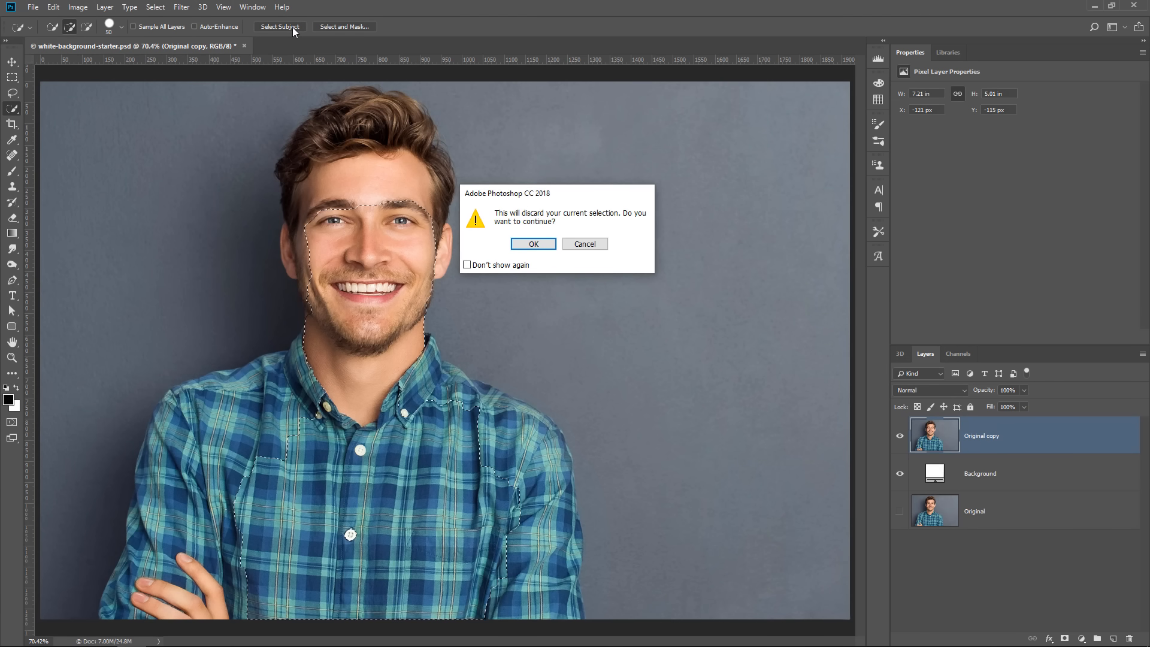
pyautogui.click(528, 246)
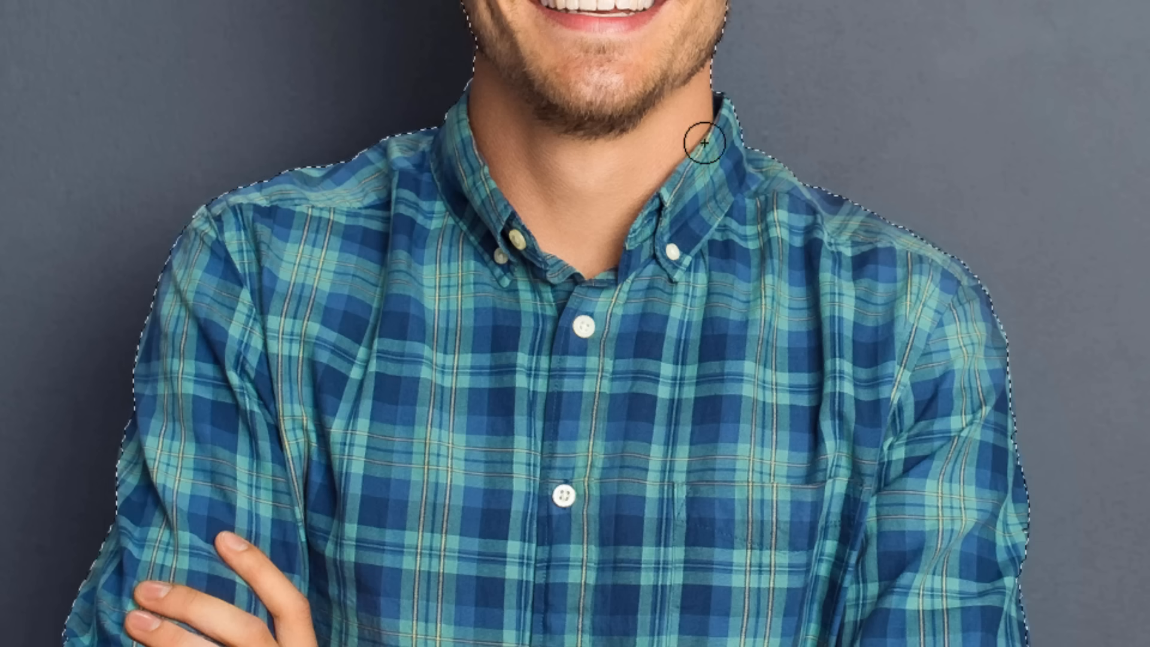
# Adjust the Quick Selection along the man's shoulder on the image's right side, adding an area and subtracting the excess background
pyautogui.moveTo(825, 170); pyautogui.dragTo(840, 165)
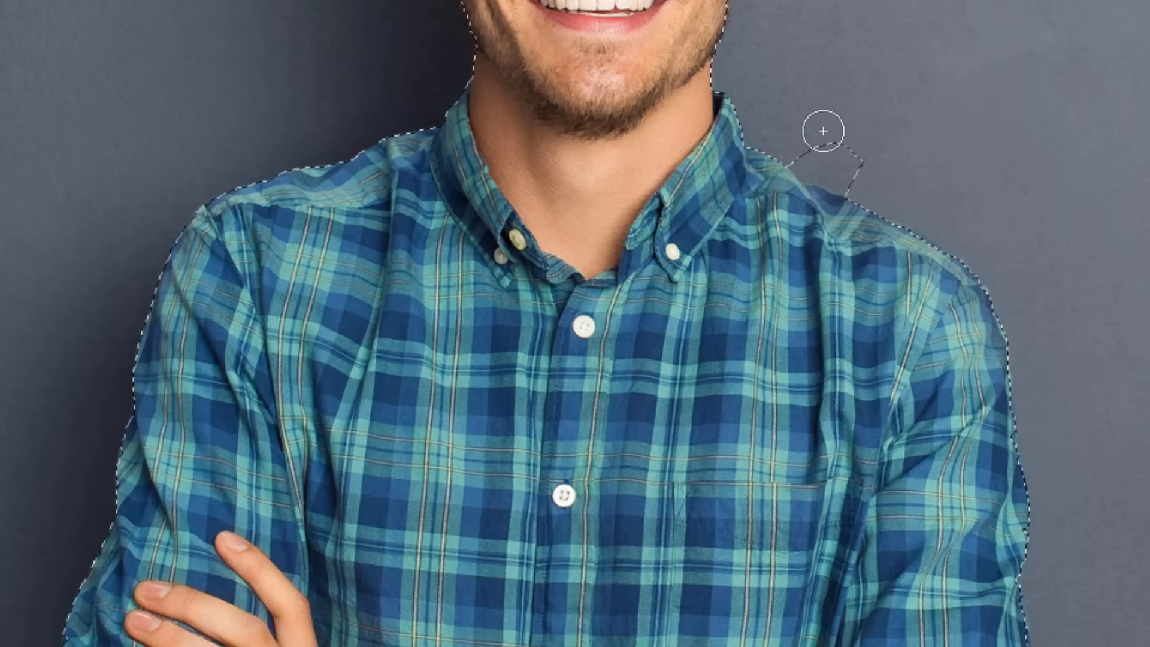
pyautogui.press('alt')
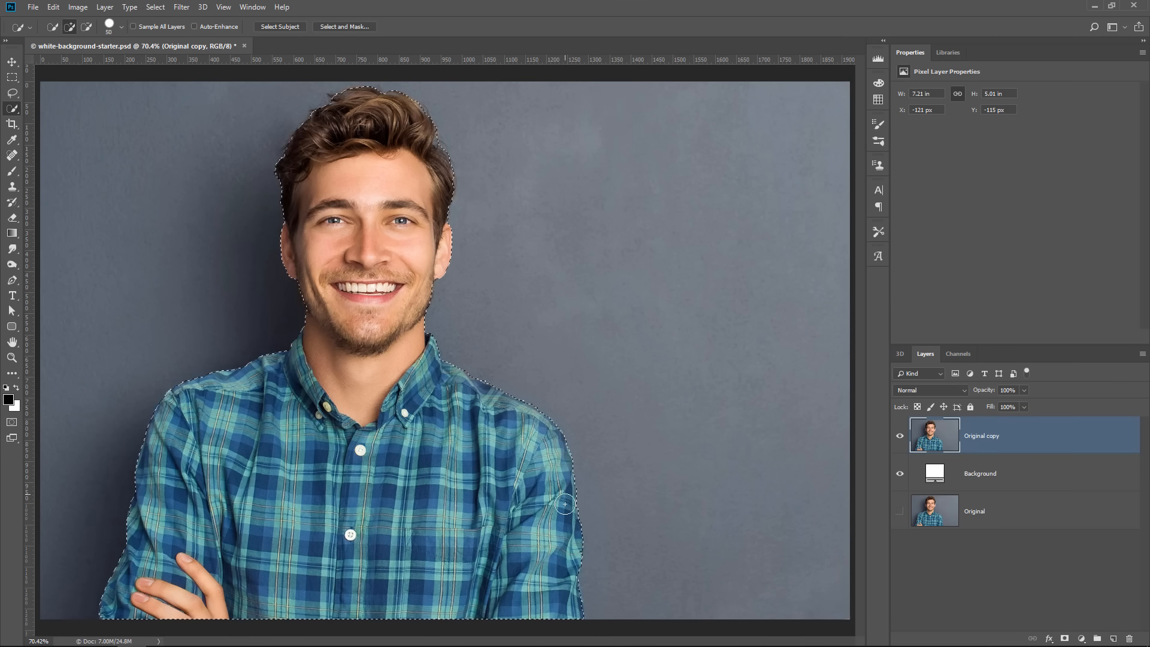
pyautogui.press('alt')
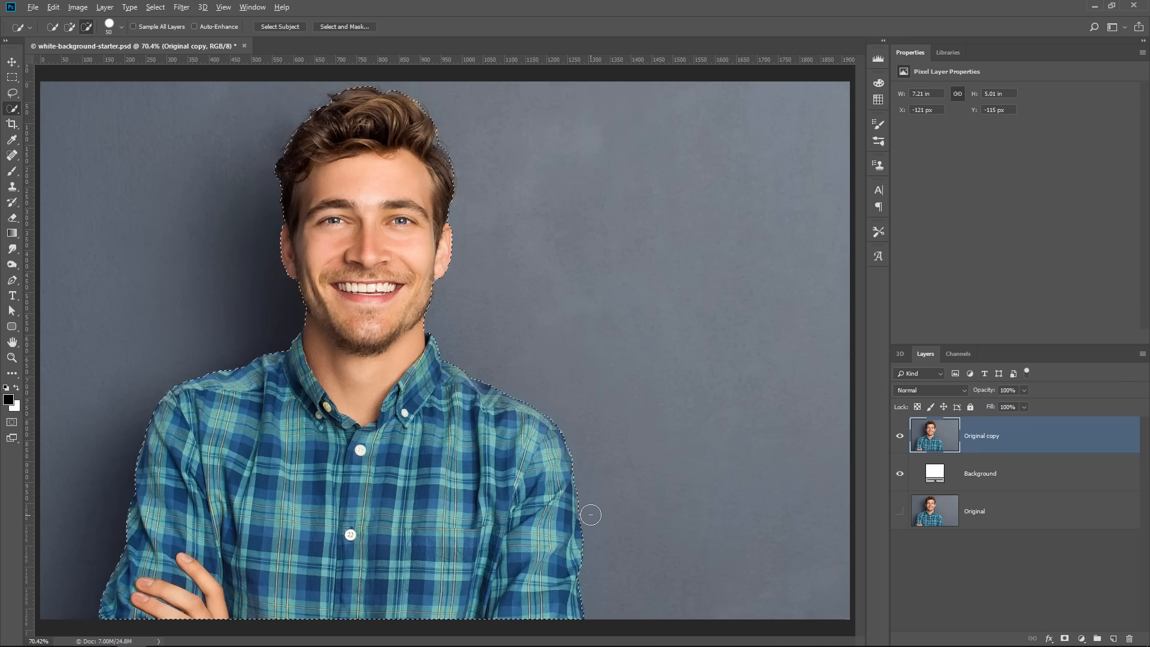
# In Quick Mask mode, paint white over the missed lower sleeve edge on the image's right side, undo the last stroke, and exit the mask
pyautogui.press('q')
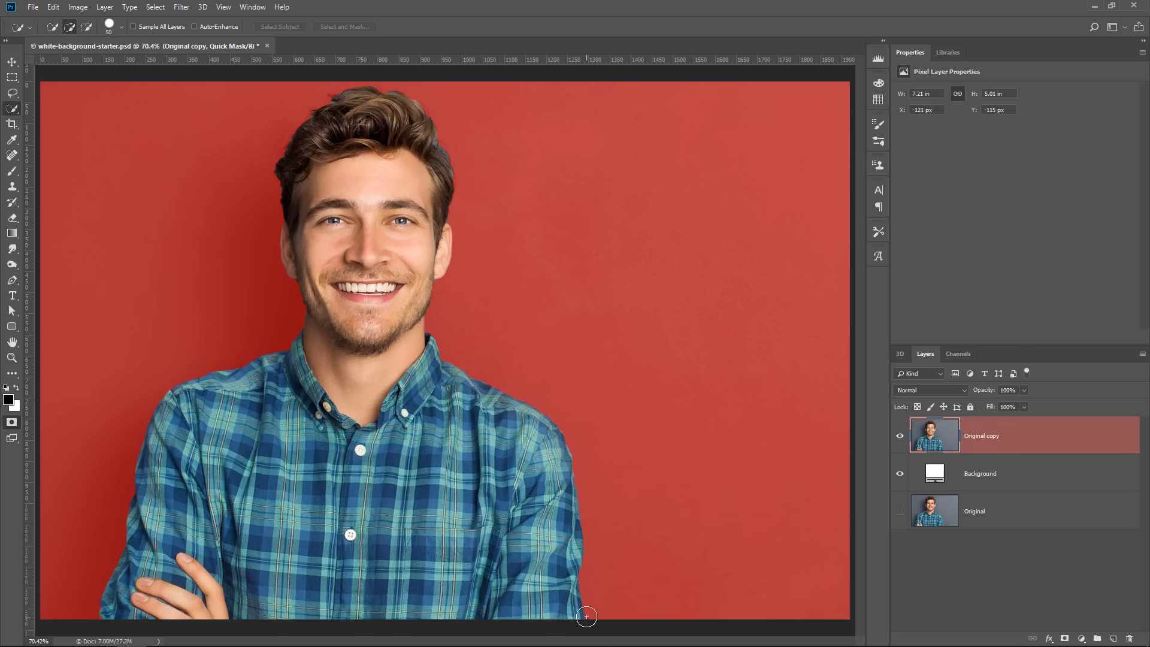
pyautogui.scroll(8, 580, 602)
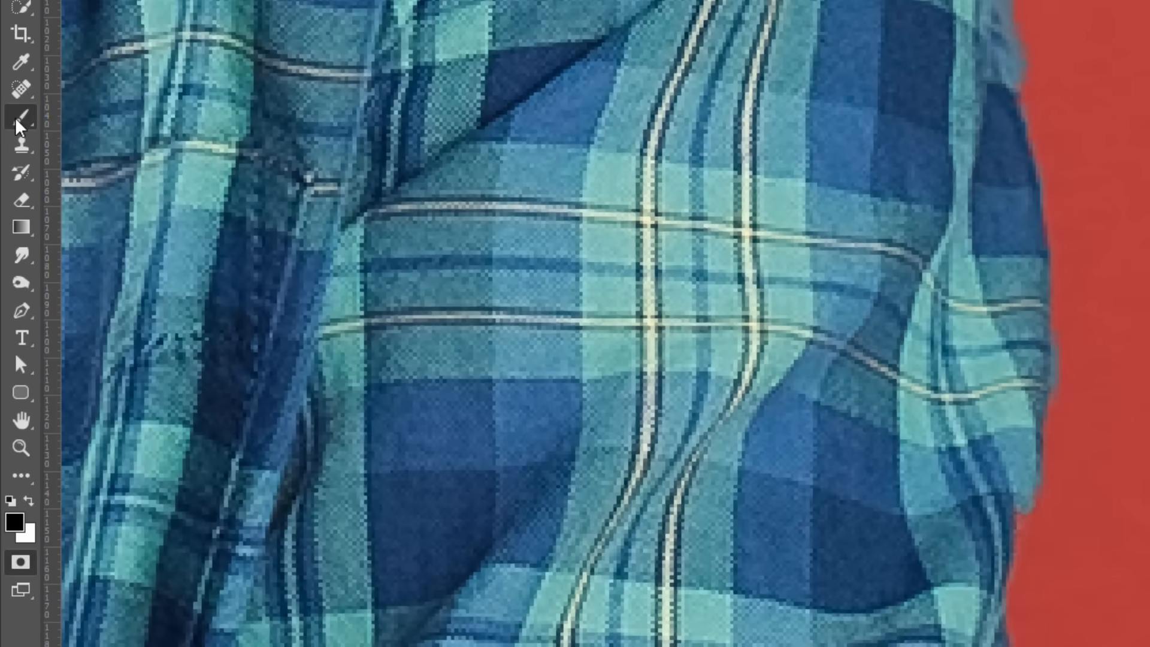
pyautogui.click(13, 161)
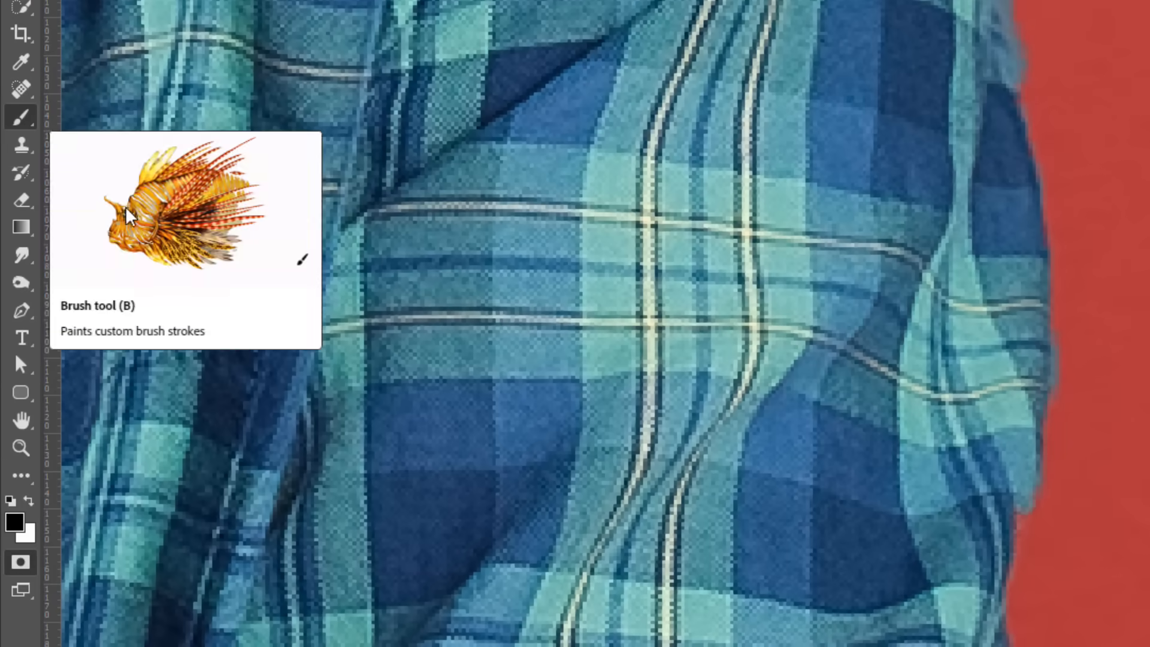
pyautogui.press('x')
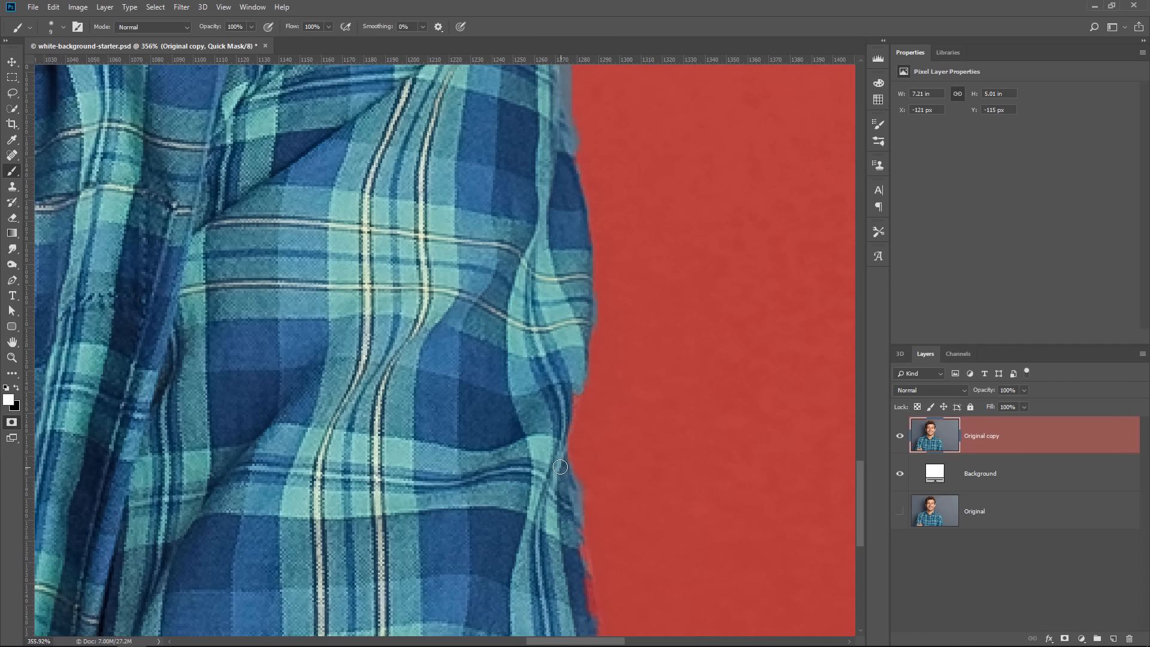
pyautogui.keyDown('shift'); pyautogui.click(587, 571); pyautogui.keyUp('shift')
pyautogui.keyDown('shift'); pyautogui.click(590, 623); pyautogui.keyUp('shift')
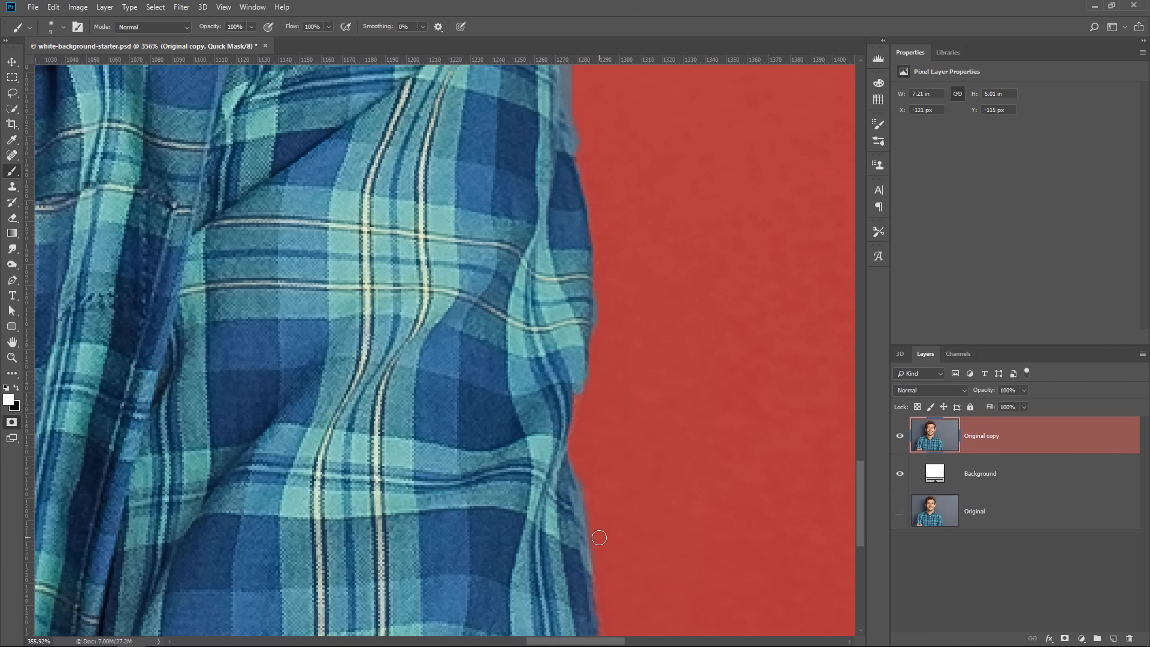
pyautogui.click(623, 538)
pyautogui.keyDown('shift'); pyautogui.click(716, 291); pyautogui.keyUp('shift')
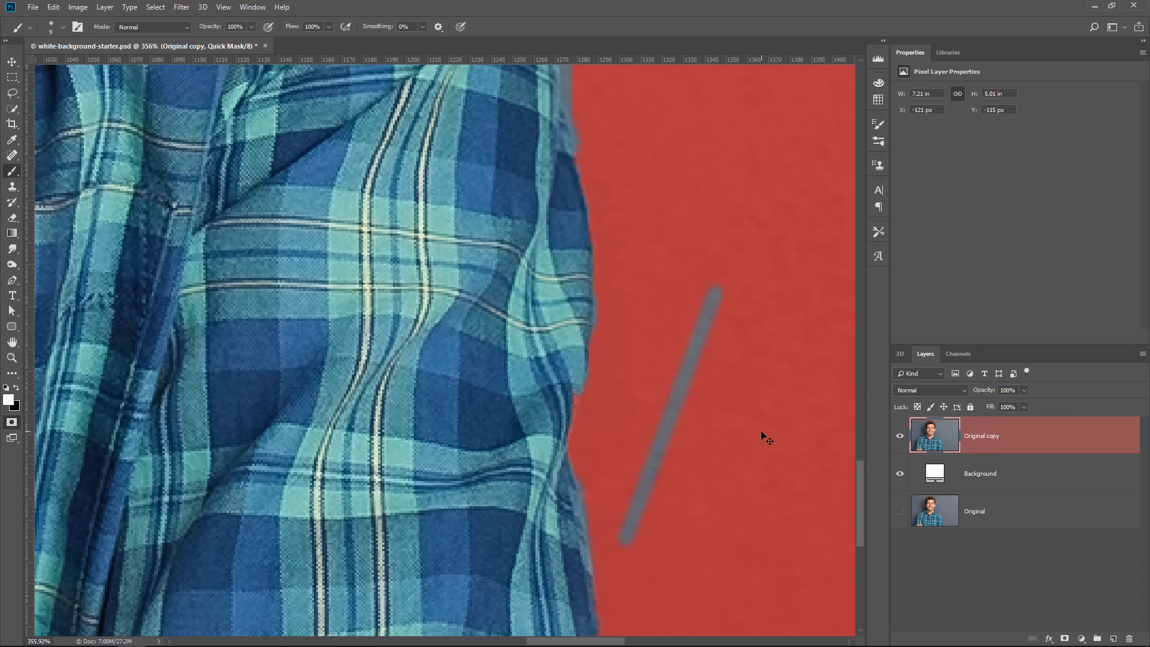
pyautogui.hotkey('ctrl', 'z')
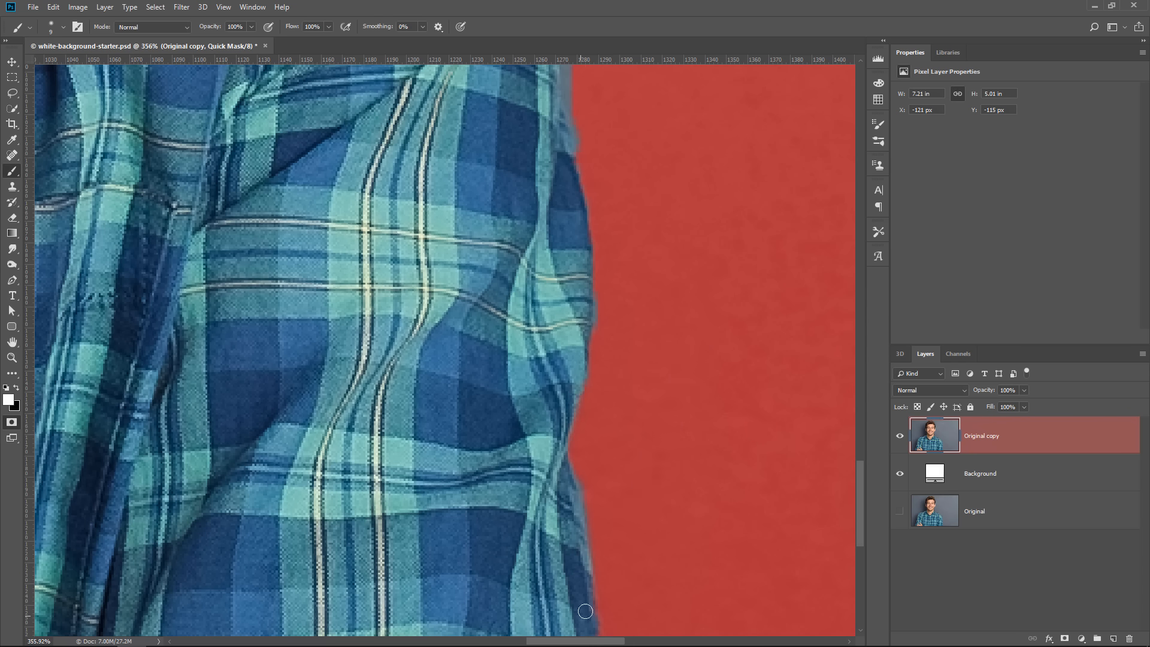
pyautogui.press('q')
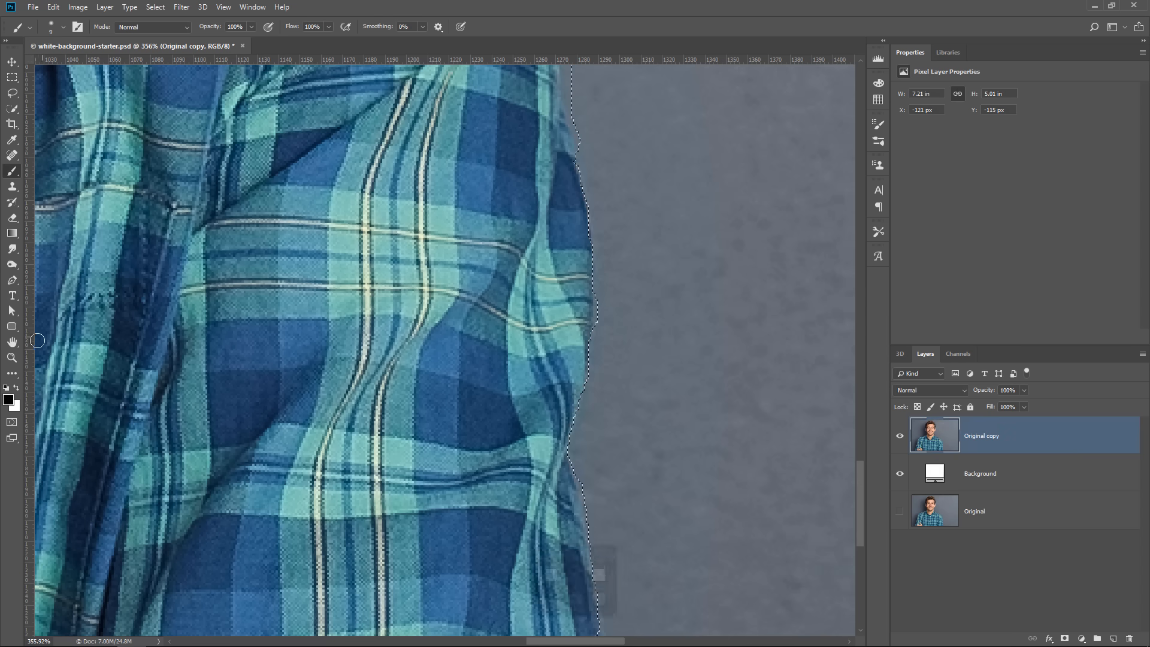
pyautogui.doubleClick(12, 342)
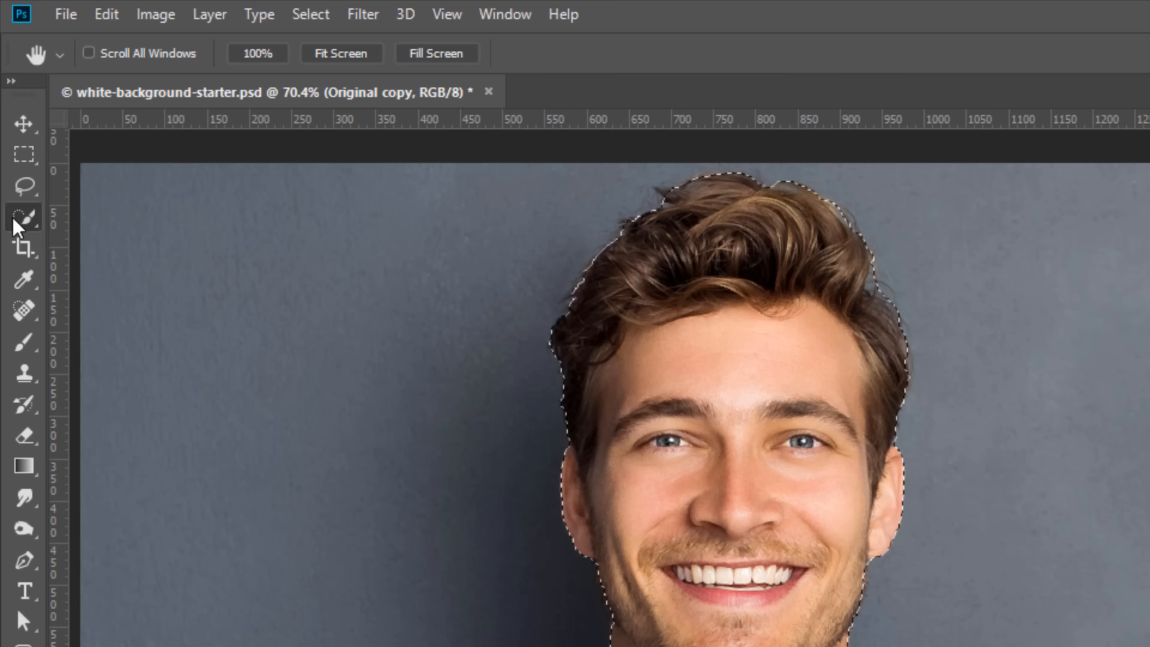
pyautogui.click(20, 206)
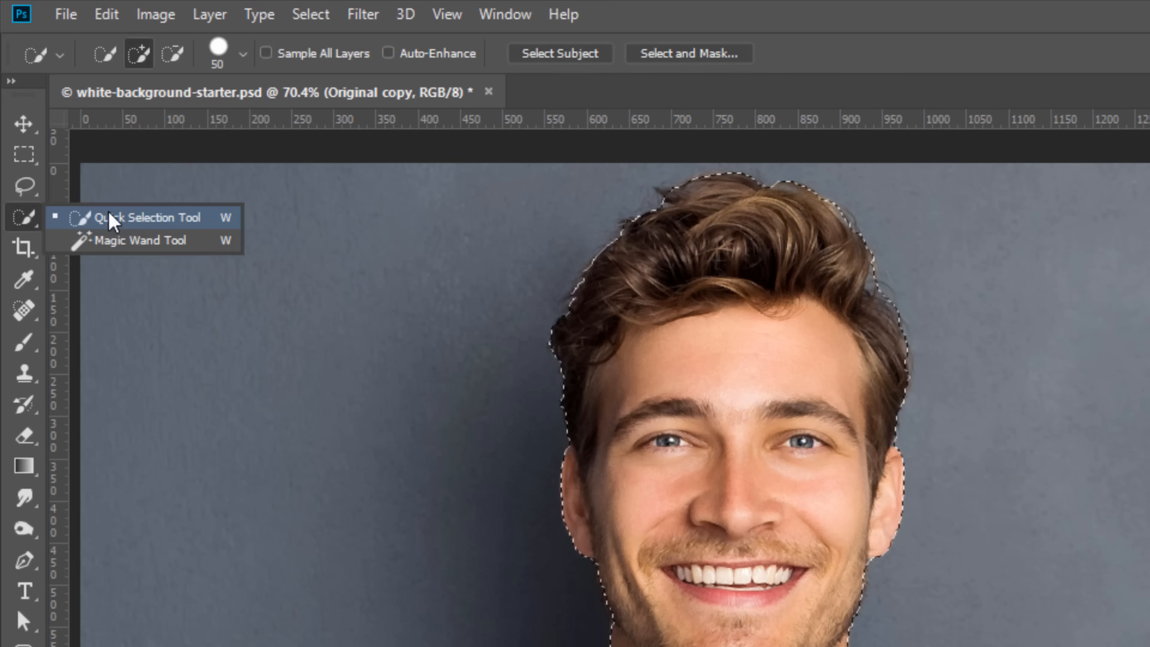
pyautogui.click(111, 219)
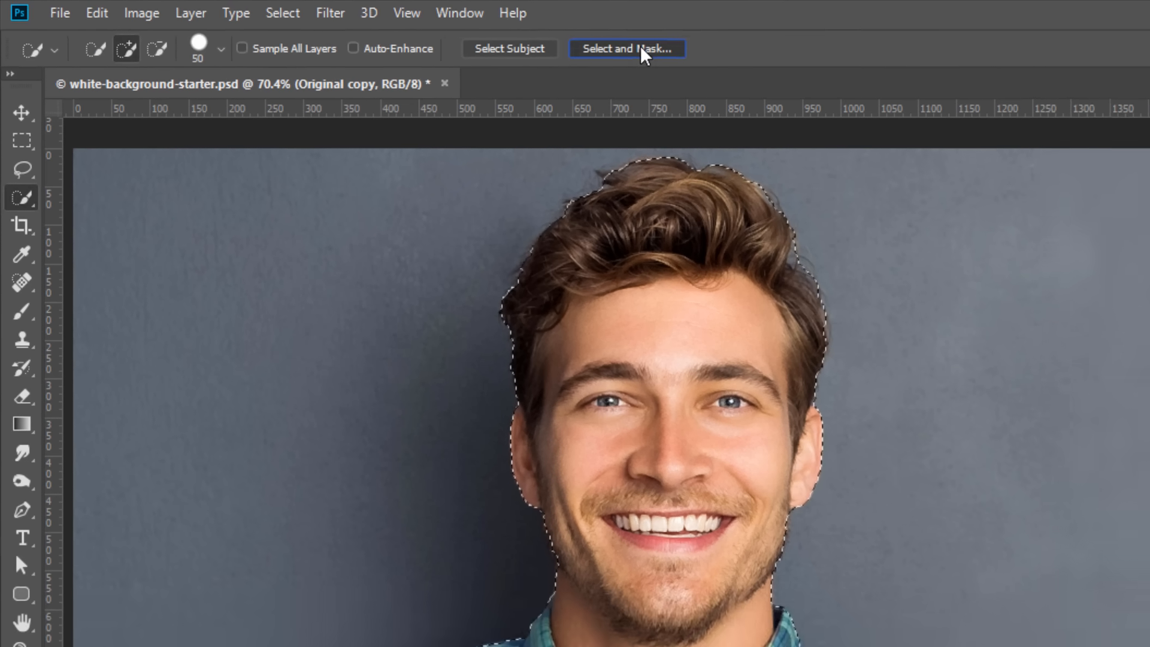
pyautogui.click(698, 55)
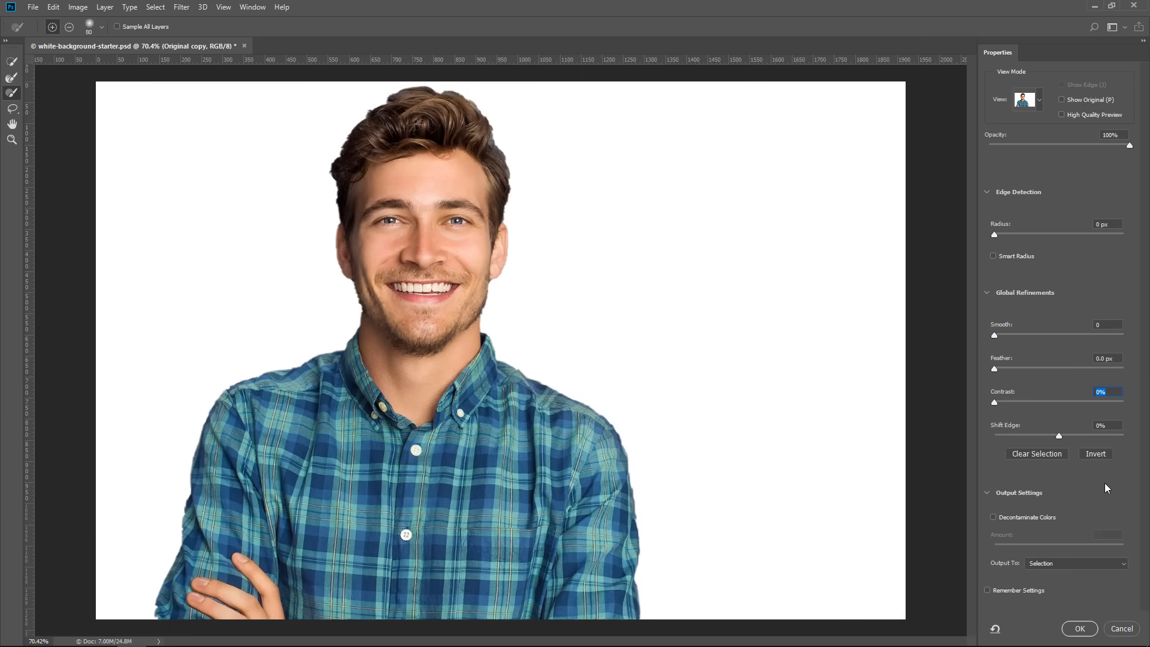
pyautogui.click(1122, 629)
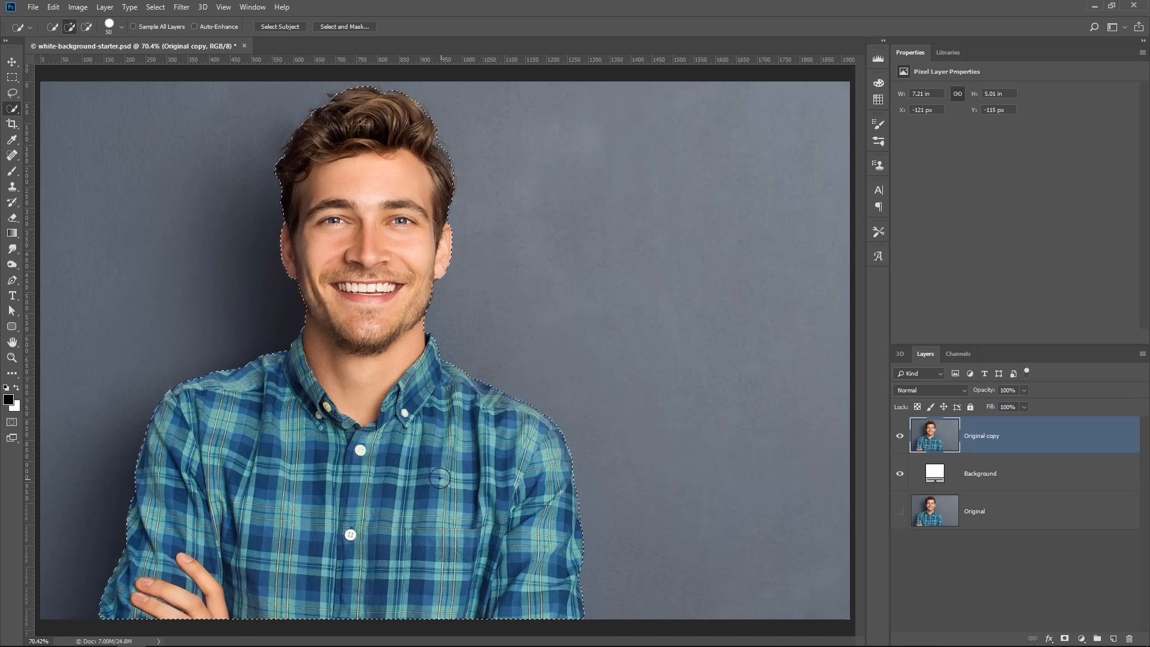
# Open the legacy Refine Edge dialog for the man's selection and move it clear of him
pyautogui.click(155, 8)
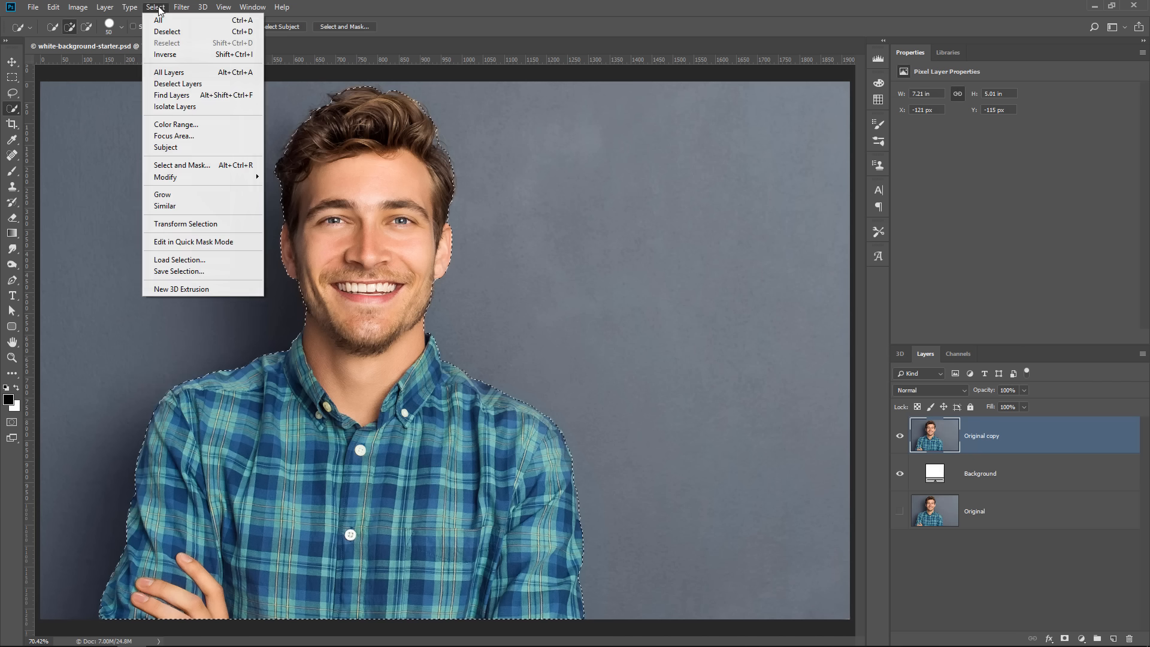
pyautogui.keyDown('shift'); pyautogui.click(196, 166); pyautogui.keyUp('shift')
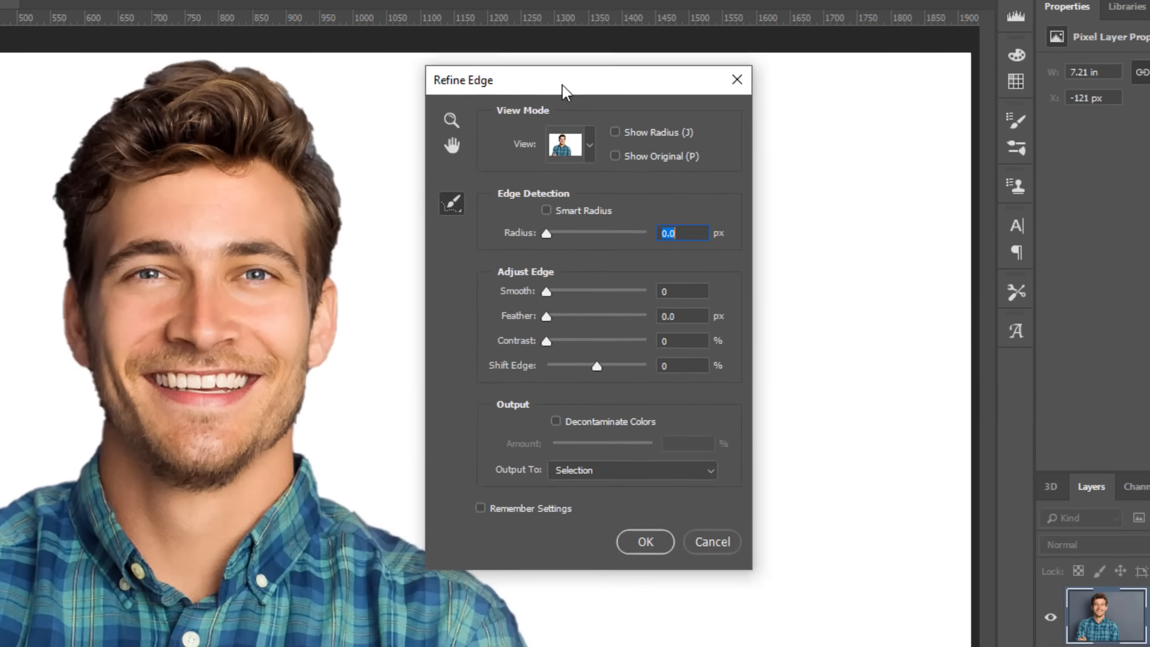
pyautogui.moveTo(563, 90); pyautogui.dragTo(655, 82)
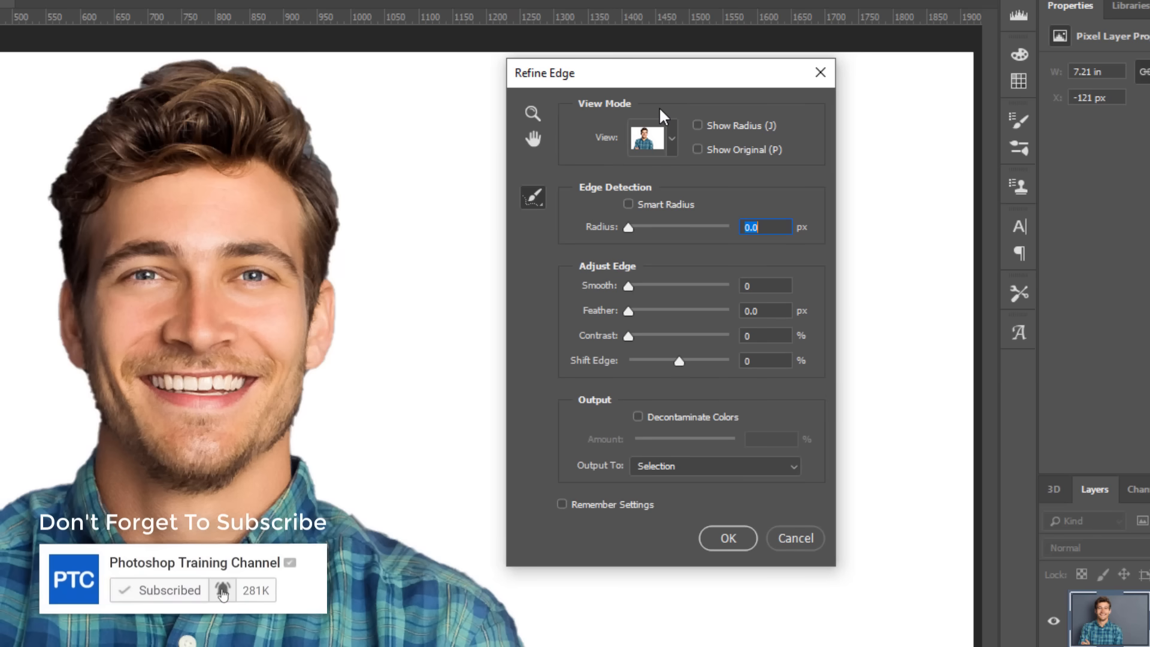
pyautogui.moveTo(645, 63); pyautogui.dragTo(708, 82)
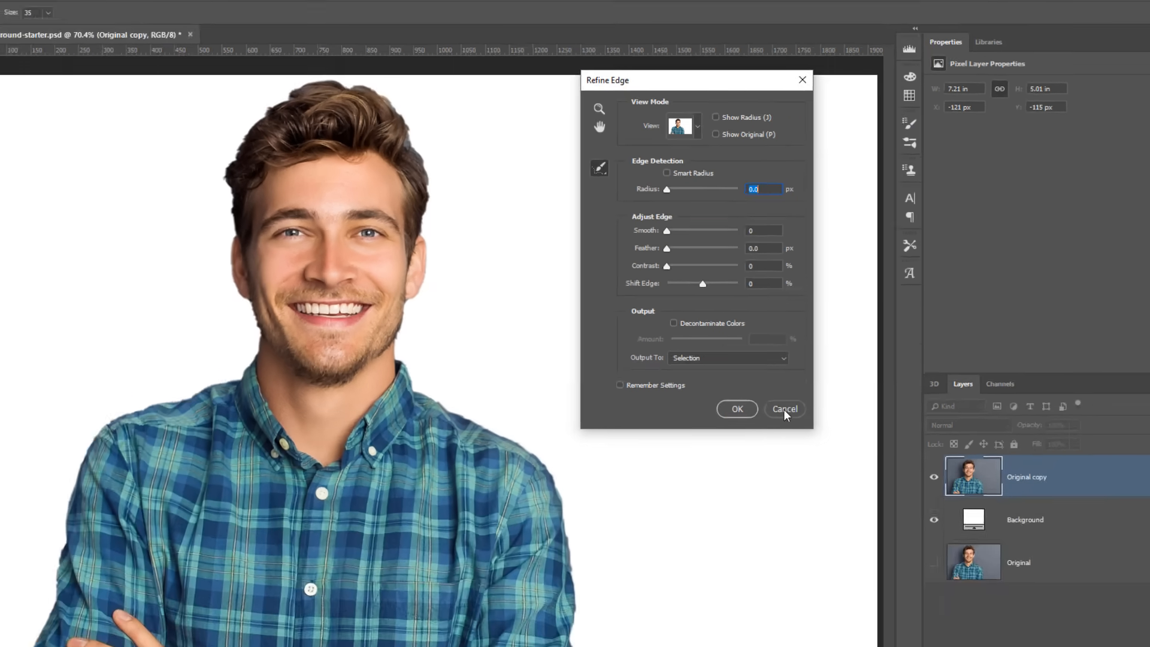
# Cancel the Refine Edge dialog and open the man's selection in the Select and Mask workspace
pyautogui.click(843, 525)
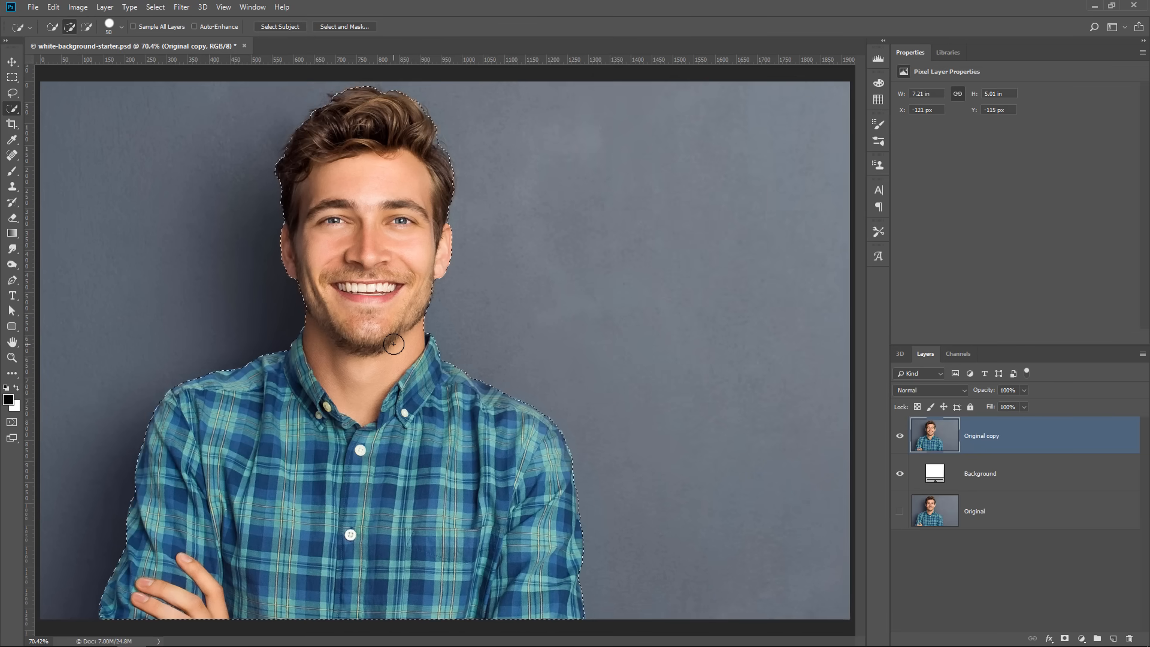
pyautogui.click(354, 26)
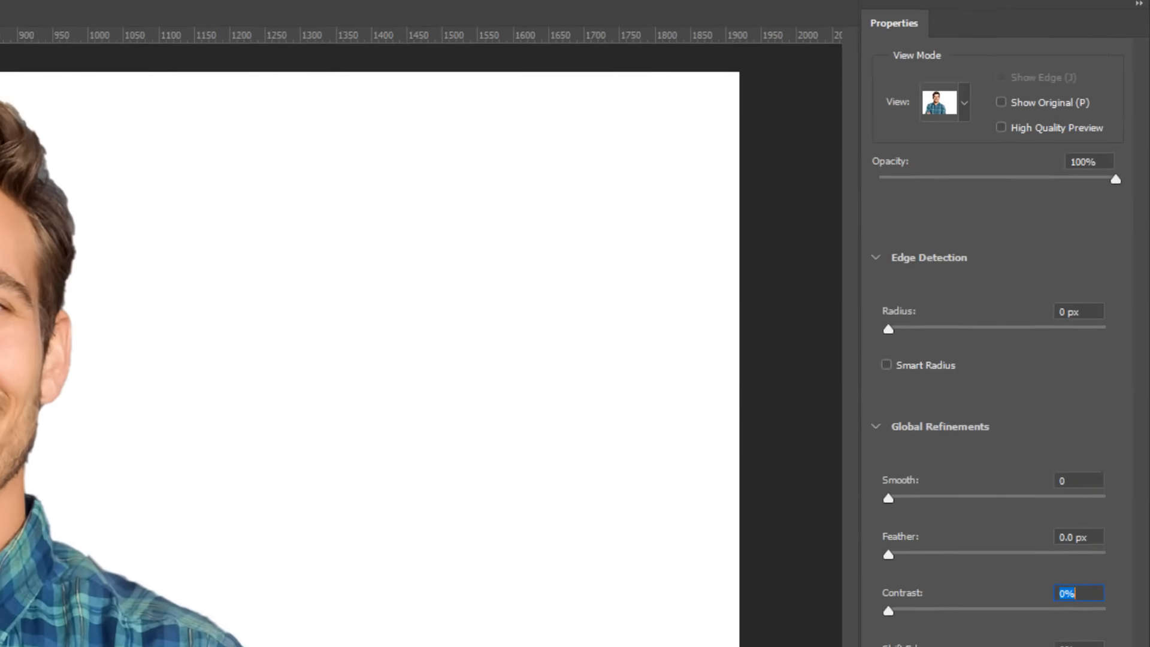
# Preview the cutout in the Onion Skin view, try its opacity, and return to the On White view
pyautogui.click(927, 103)
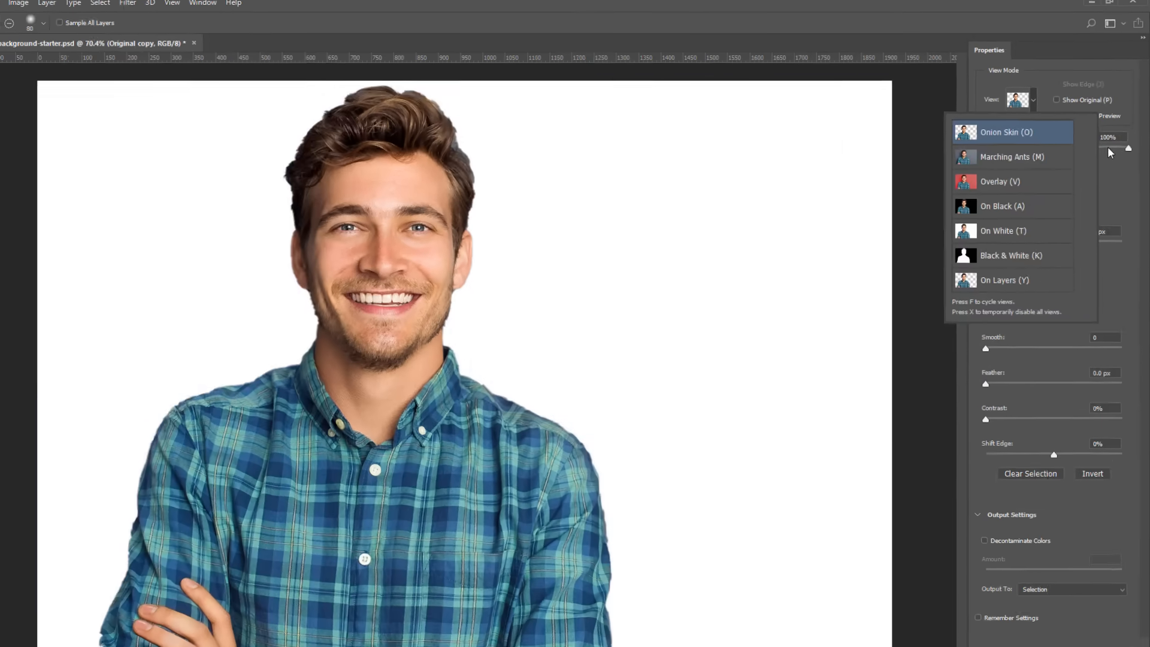
pyautogui.moveTo(1127, 148); pyautogui.dragTo(991, 146)
pyautogui.click(1040, 100)
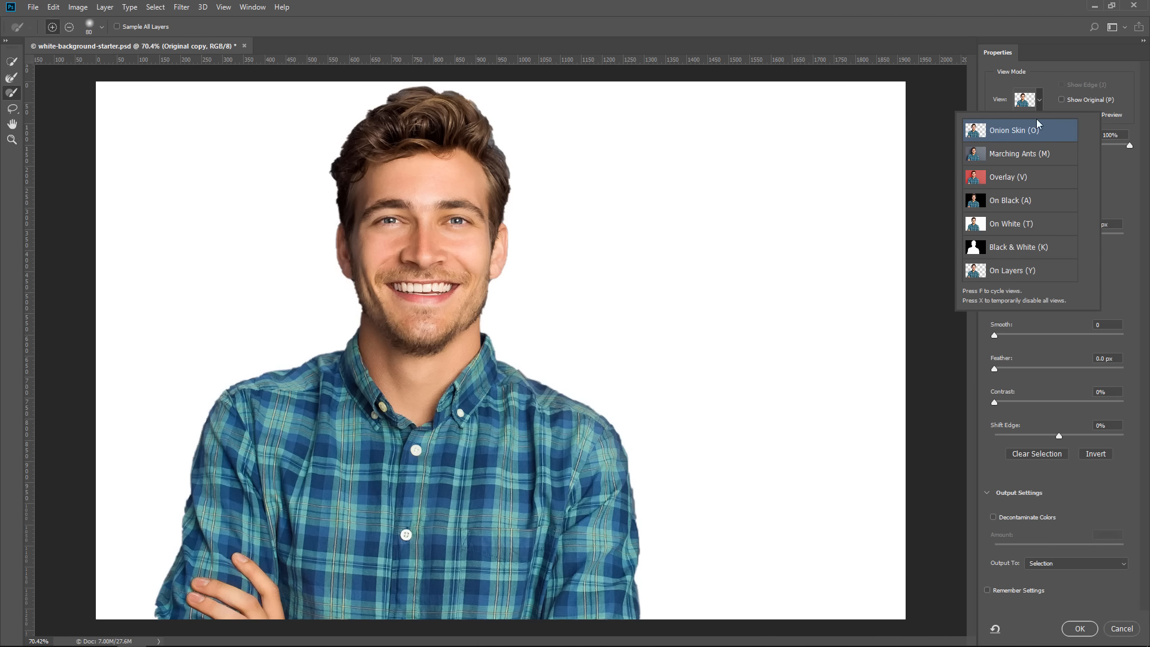
pyautogui.click(1122, 186)
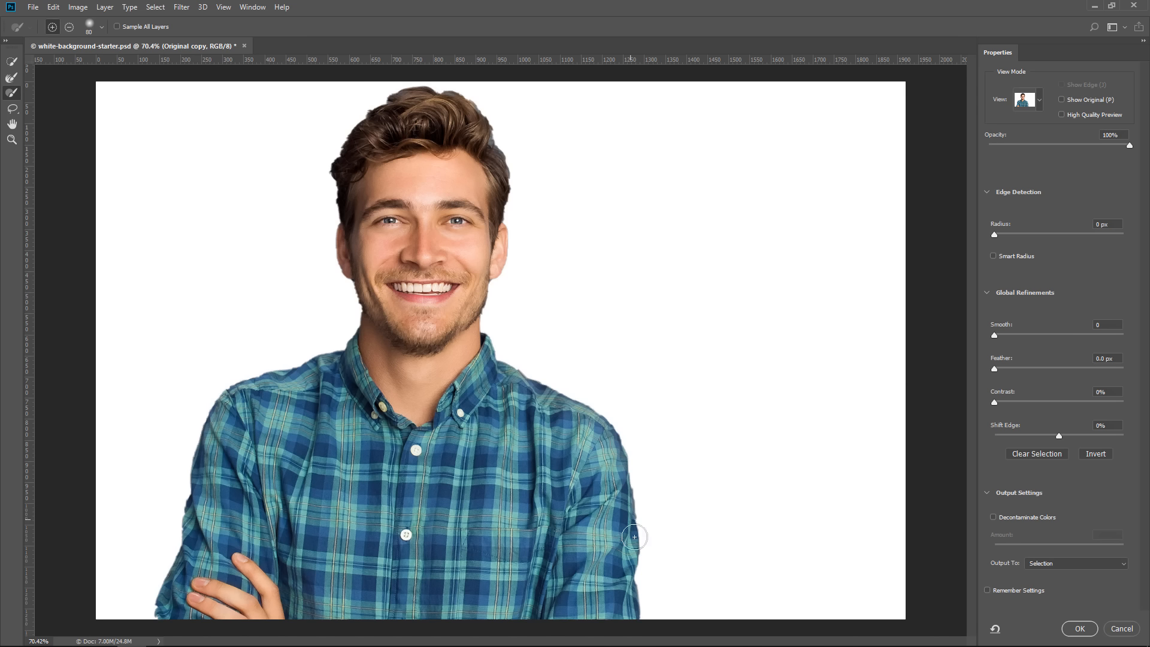
# Set Smooth to 24 and Contrast to 30% for the selection edge, checking it along the shoulder
pyautogui.press('z')
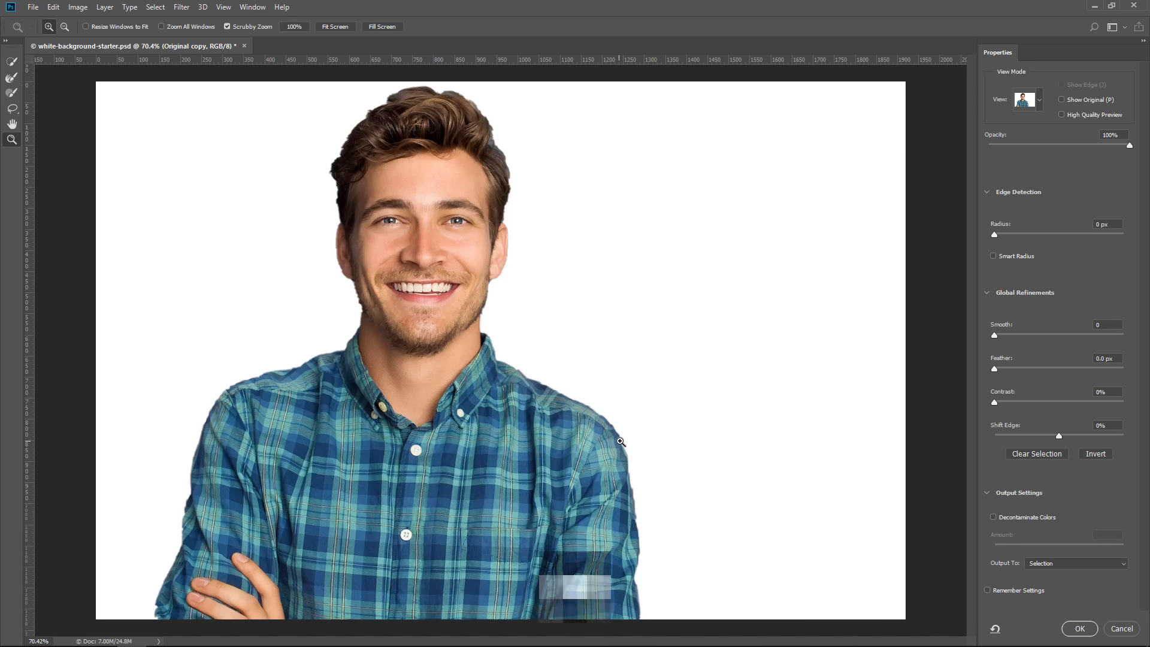
pyautogui.click(623, 443)
pyautogui.click(623, 443)
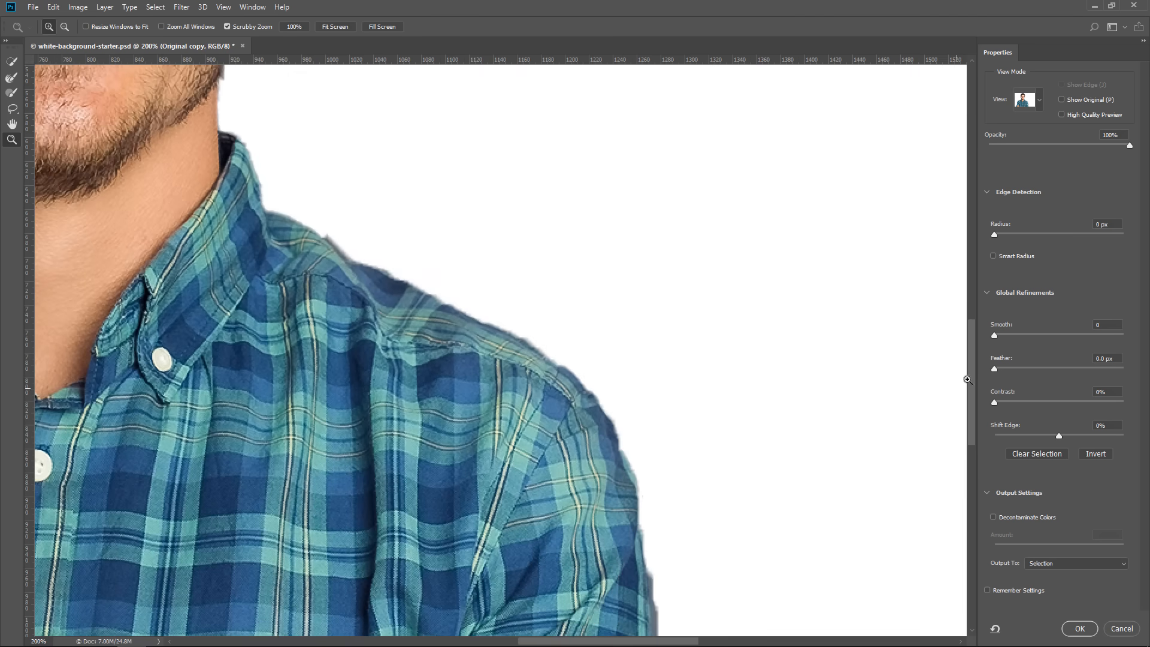
pyautogui.moveTo(994, 336)
pyautogui.mouseDown()
pyautogui.moveTo(1041, 334)
pyautogui.moveTo(987, 336)
pyautogui.mouseUp()
pyautogui.moveTo(994, 333); pyautogui.dragTo(1015, 336)
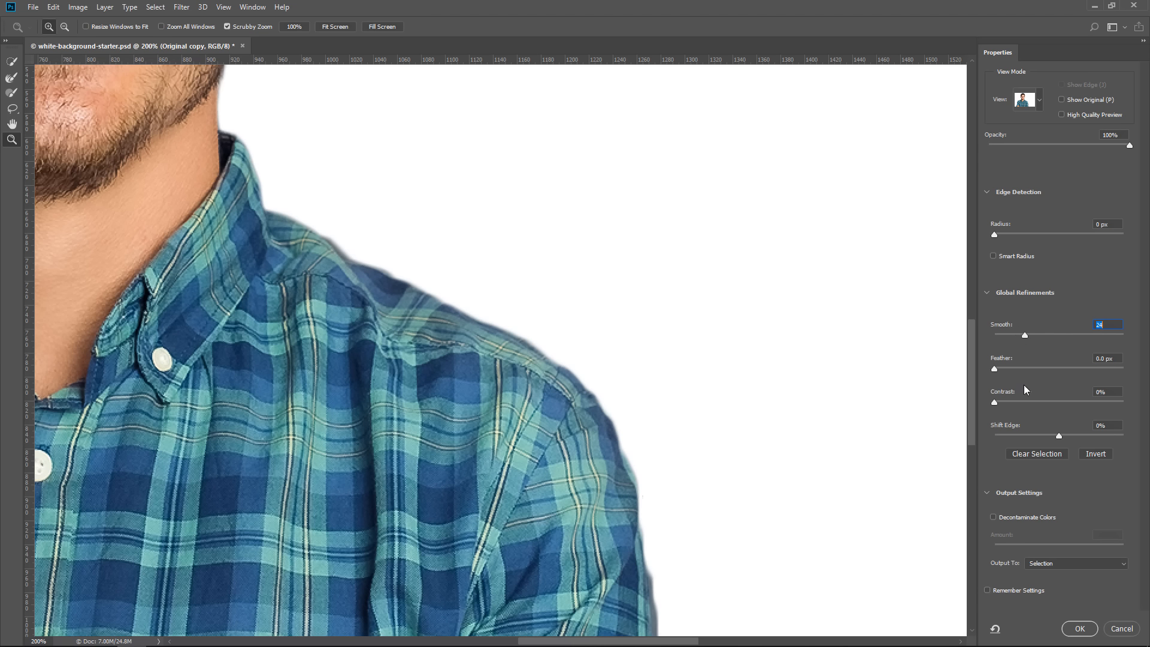
pyautogui.moveTo(992, 401); pyautogui.dragTo(1025, 400)
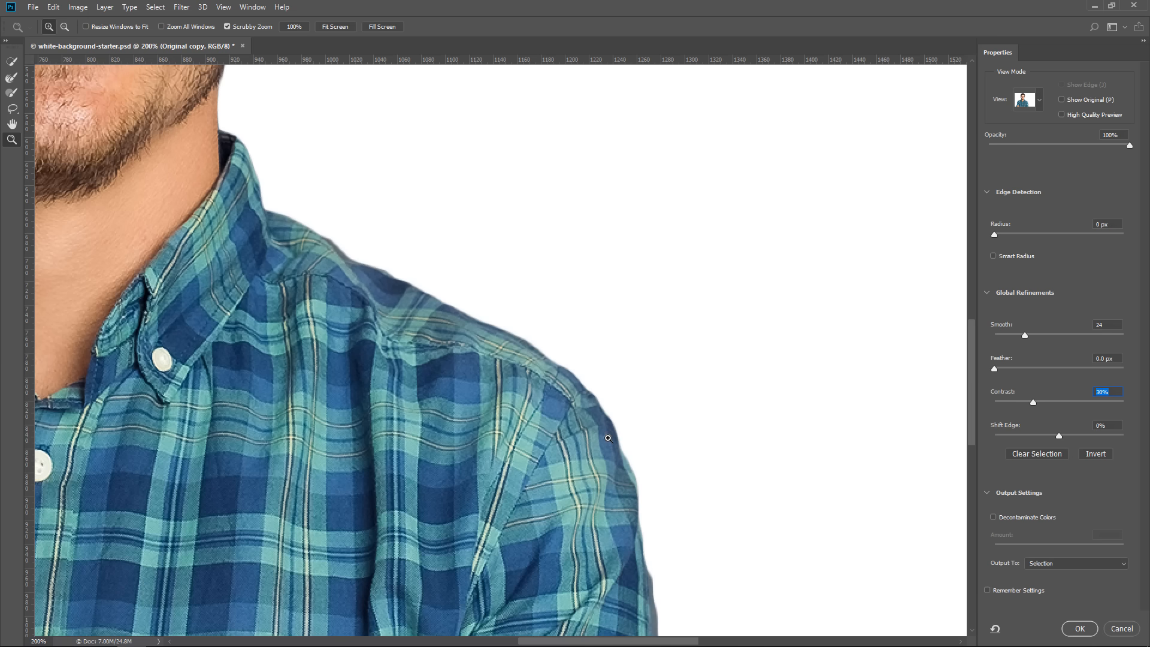
# Compare edge contrast in the Black & White view, set Contrast to 40%, and return to the On White view
pyautogui.click(1040, 103)
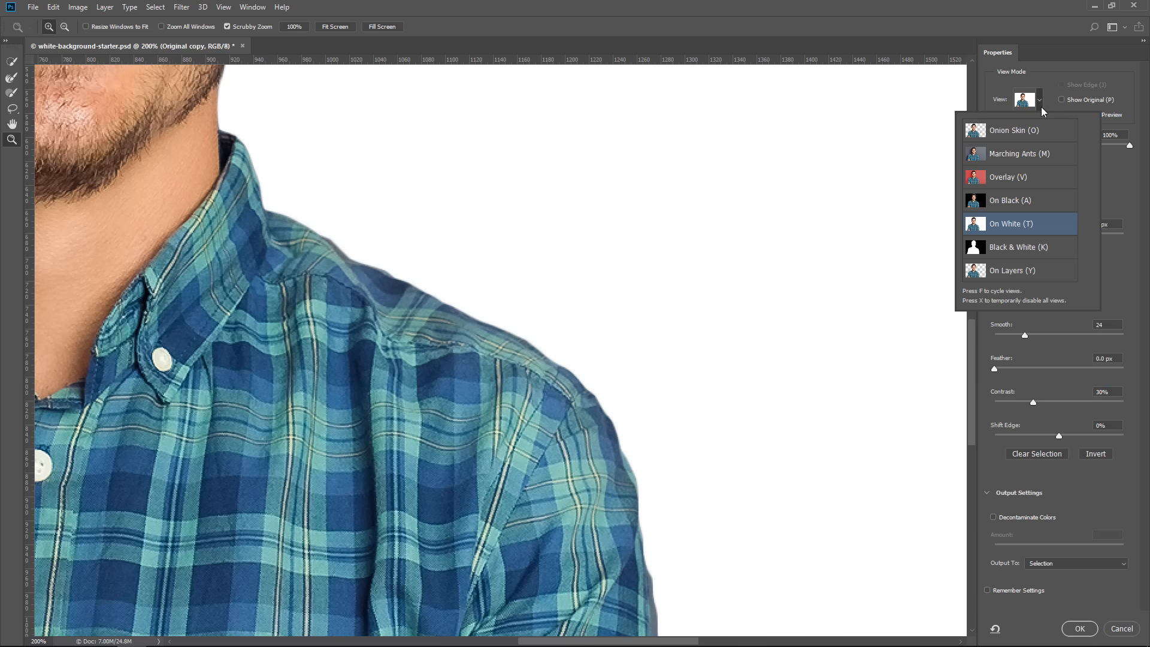
pyautogui.click(1024, 250)
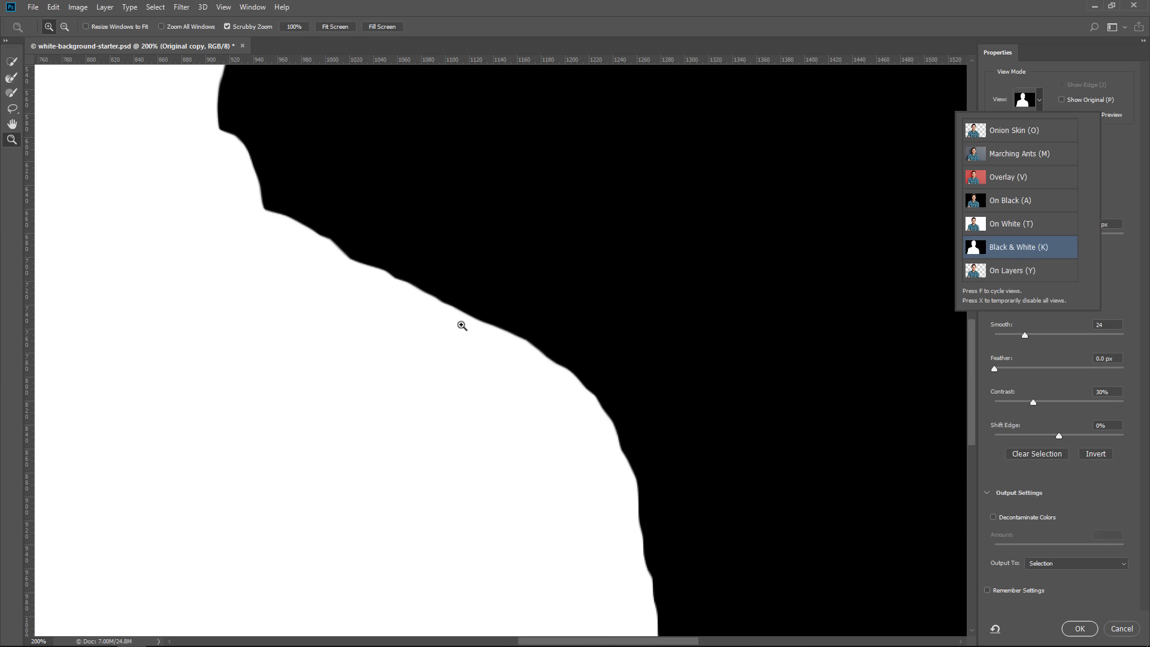
pyautogui.click(1035, 402)
pyautogui.moveTo(1015, 403); pyautogui.dragTo(974, 405)
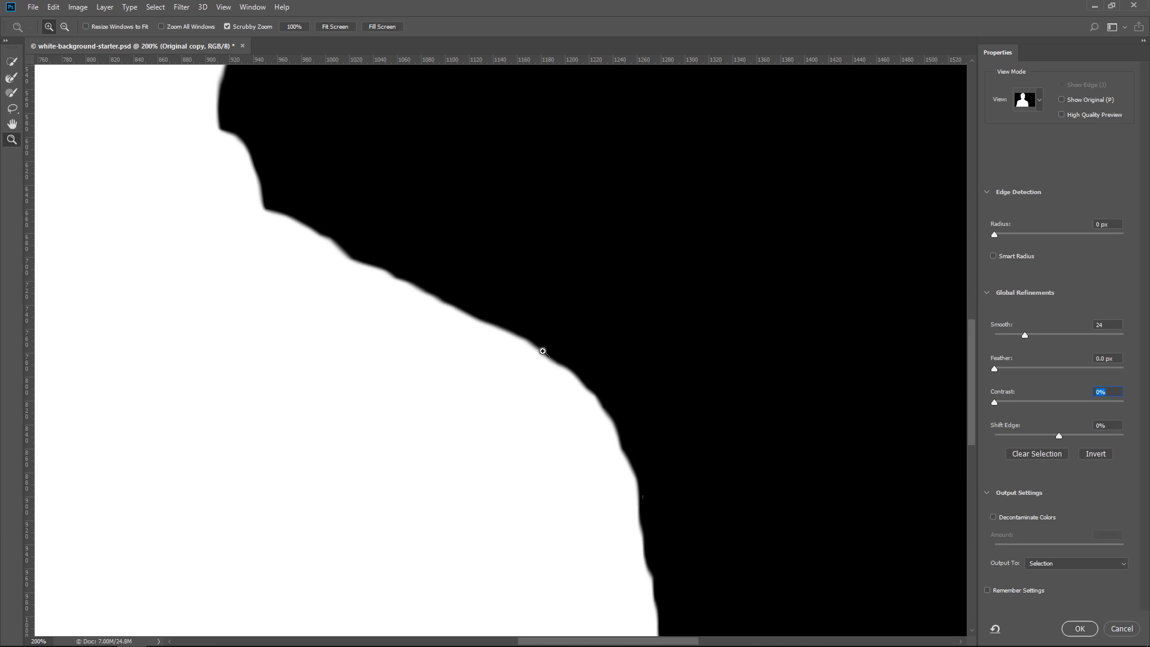
pyautogui.moveTo(994, 403); pyautogui.dragTo(1043, 404)
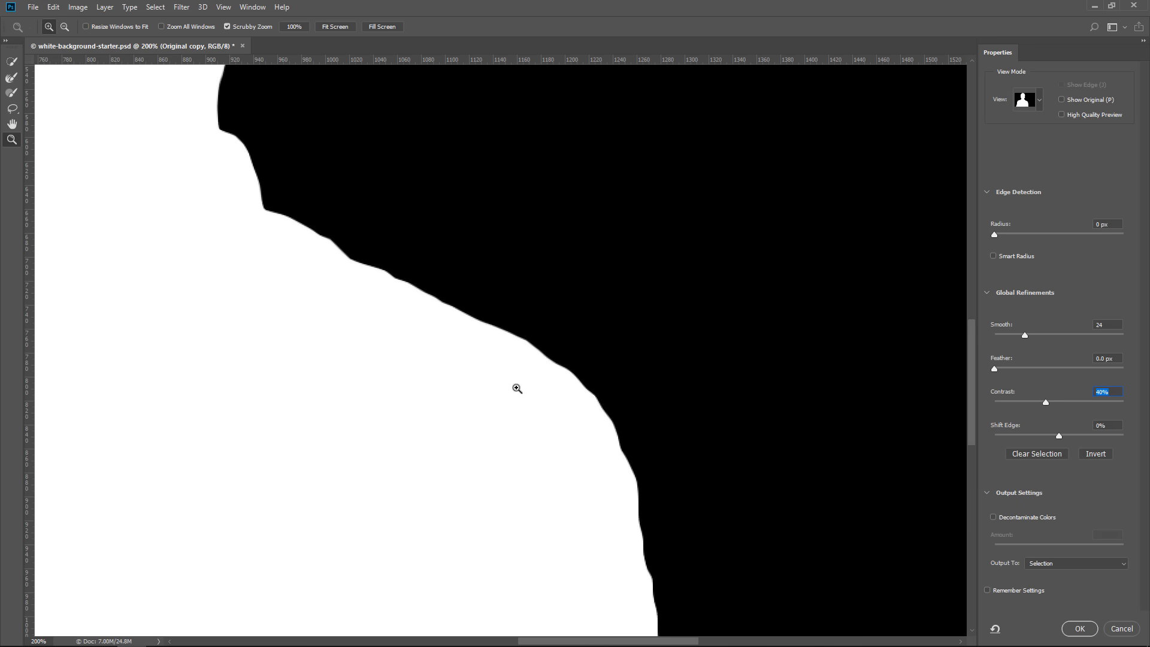
pyautogui.click(1039, 100)
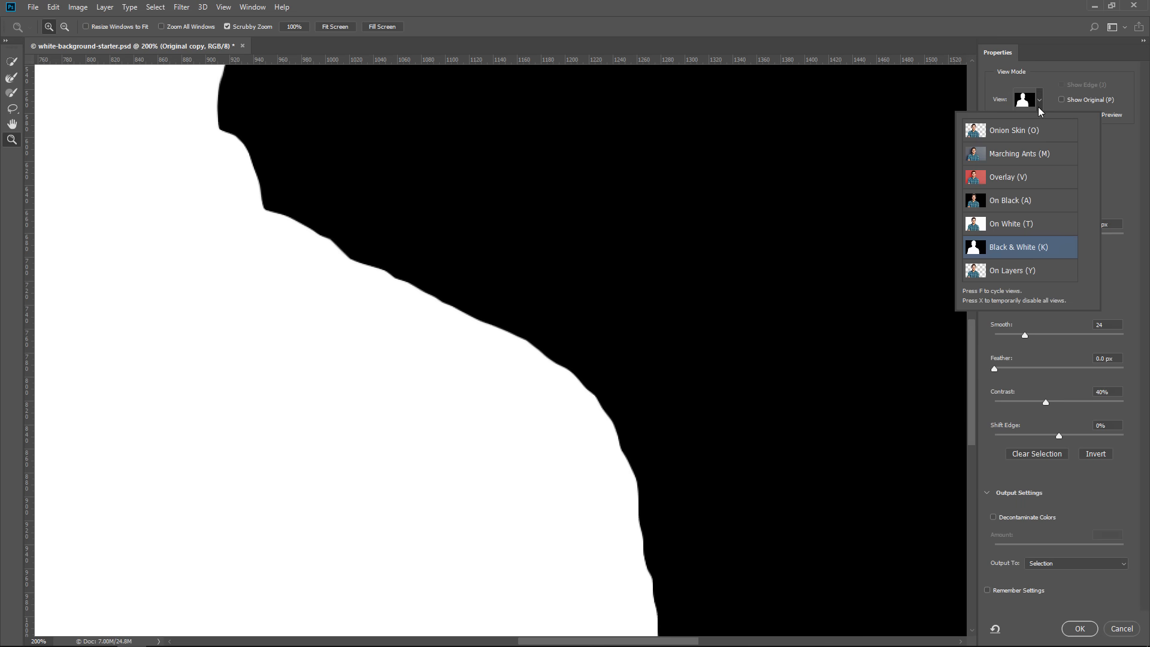
pyautogui.click(1011, 225)
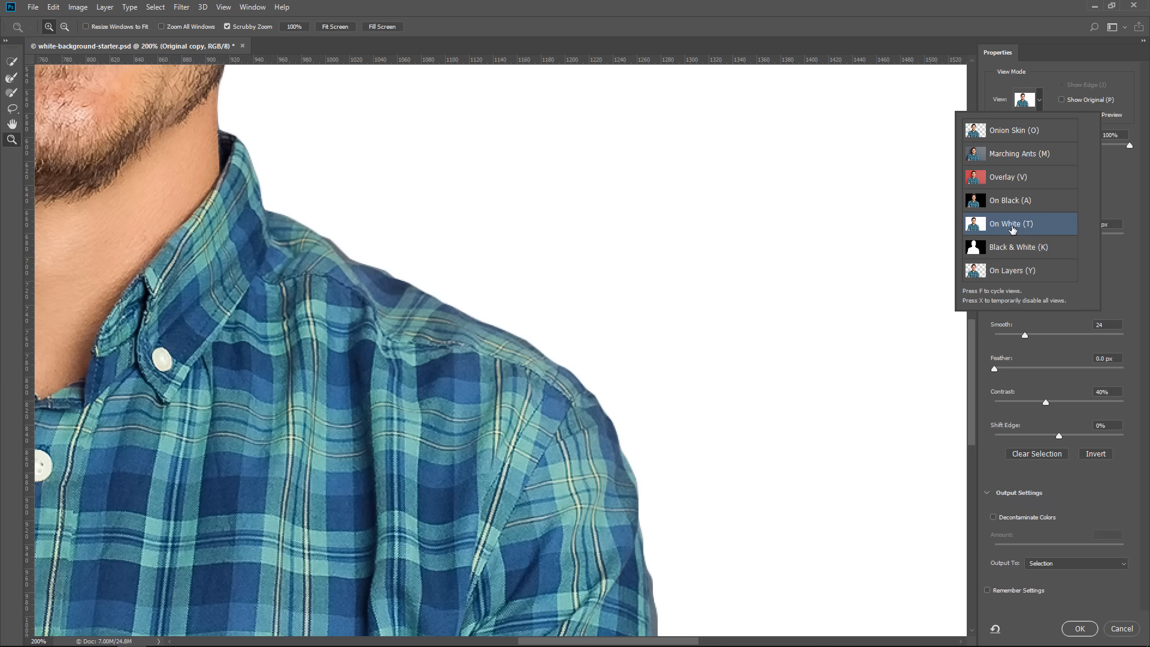
# Examine the smoothed edges around the man's face, collar, shoulders and sleeves, and fit the whole image on screen
pyautogui.moveTo(330, 276); pyautogui.dragTo(449, 458)
pyautogui.moveTo(326, 246); pyautogui.dragTo(459, 503)
pyautogui.moveTo(597, 169); pyautogui.dragTo(629, 243)
pyautogui.moveTo(569, 245); pyautogui.dragTo(865, 241)
pyautogui.moveTo(723, 541); pyautogui.dragTo(670, 260)
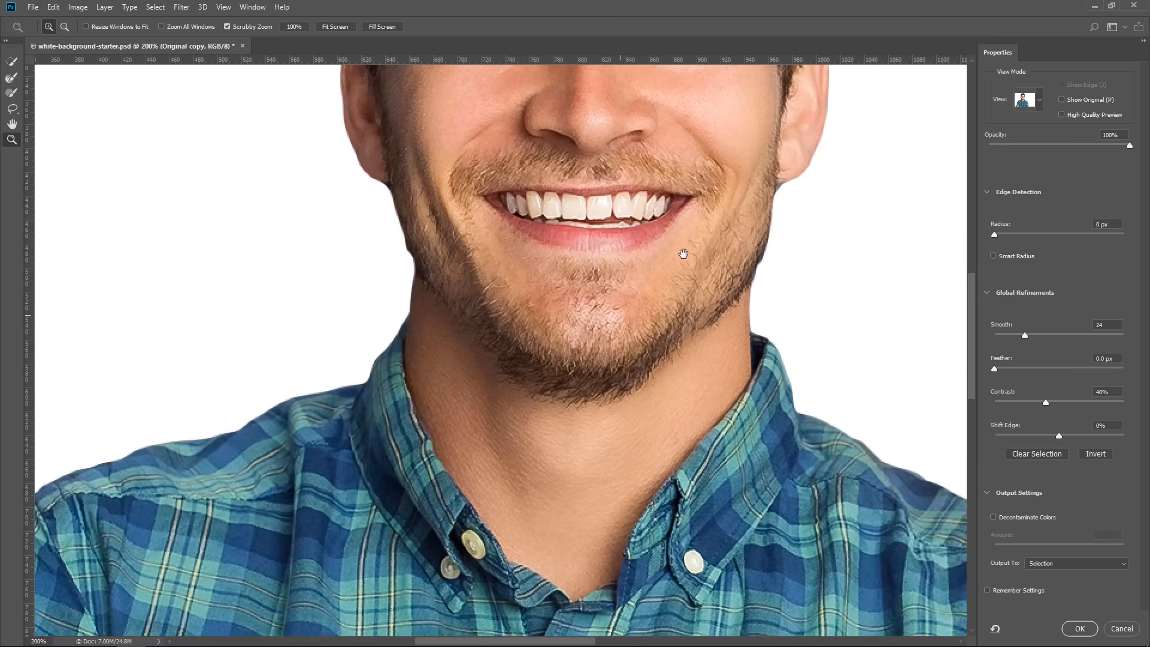
pyautogui.moveTo(480, 362); pyautogui.dragTo(612, 268)
pyautogui.moveTo(370, 560); pyautogui.dragTo(541, 300)
pyautogui.moveTo(296, 406); pyautogui.dragTo(340, 310)
pyautogui.moveTo(292, 497); pyautogui.dragTo(363, 313)
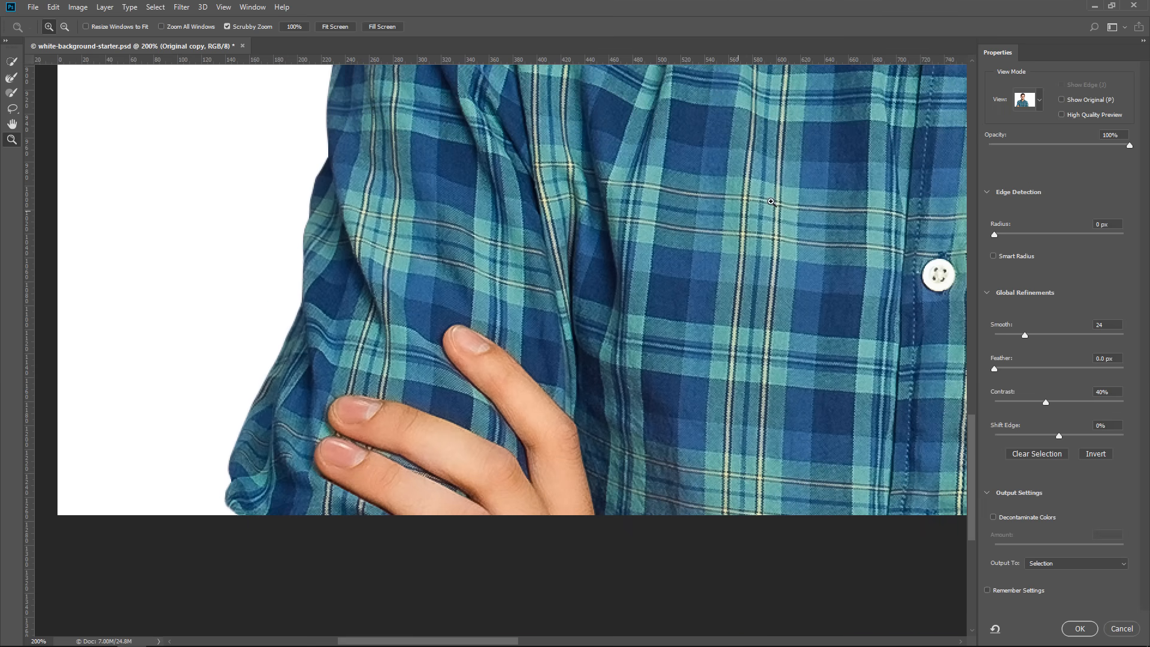
pyautogui.moveTo(764, 194); pyautogui.dragTo(369, 363)
pyautogui.rightClick(628, 184)
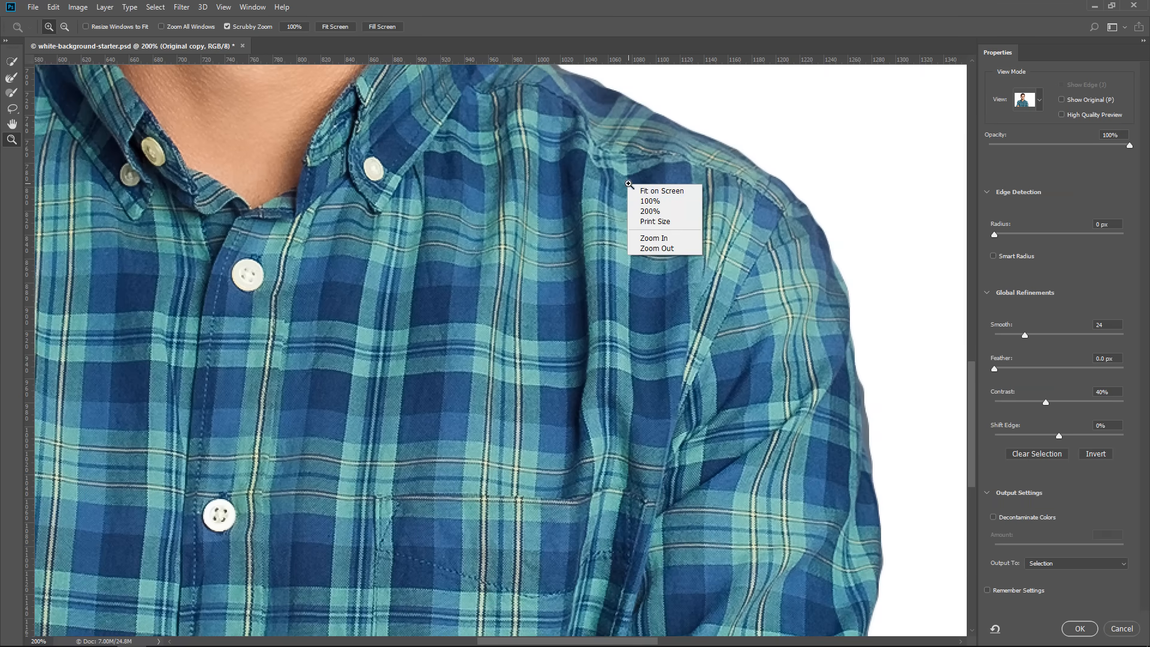
pyautogui.click(647, 191)
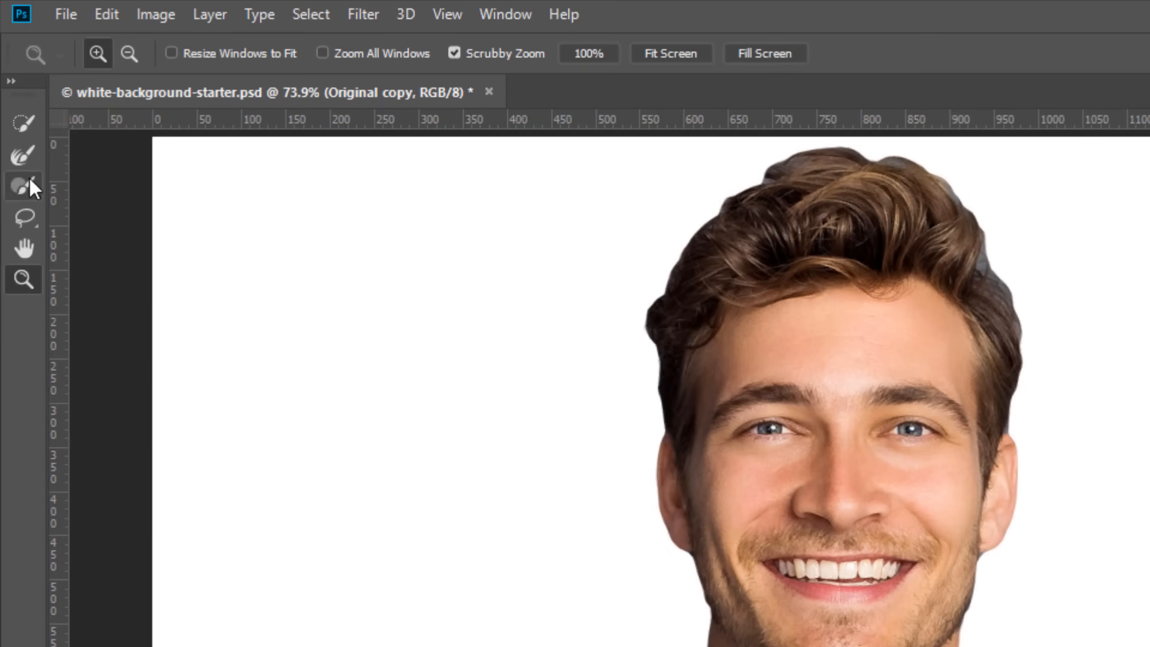
# Try the Refine Edge Brush at size 100 around the man's hair outline, and undo the stroke
pyautogui.click(26, 154)
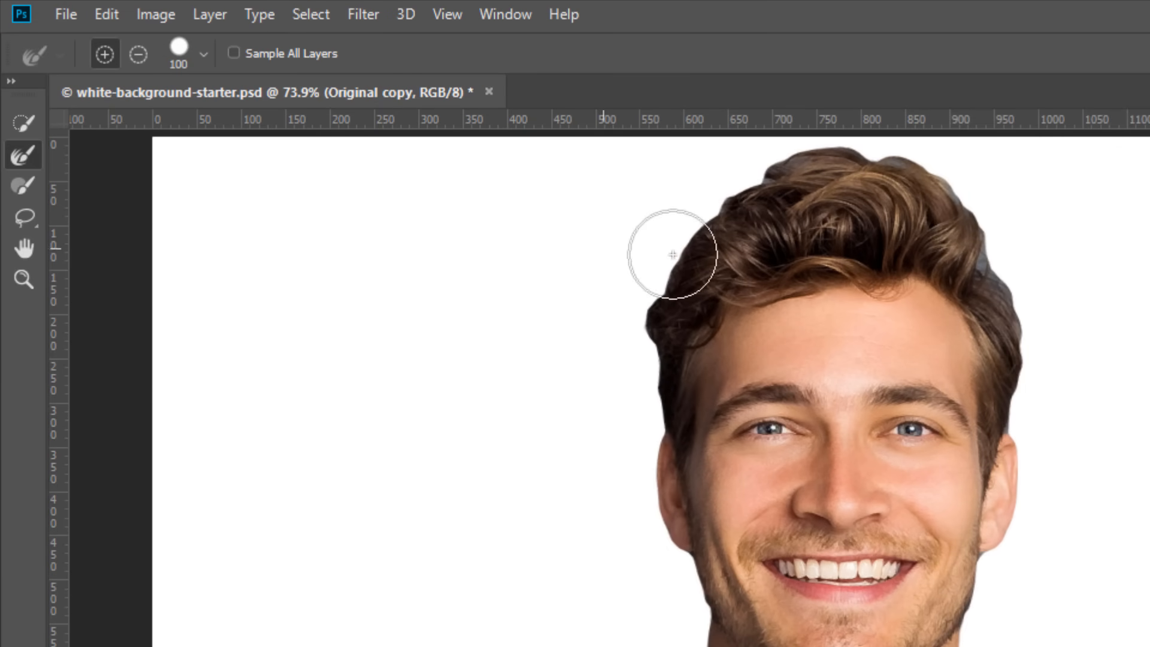
pyautogui.moveTo(645, 302)
pyautogui.mouseDown()
pyautogui.moveTo(710, 191)
pyautogui.moveTo(788, 152)
pyautogui.moveTo(945, 162)
pyautogui.moveTo(978, 198)
pyautogui.moveTo(1063, 400)
pyautogui.mouseUp()
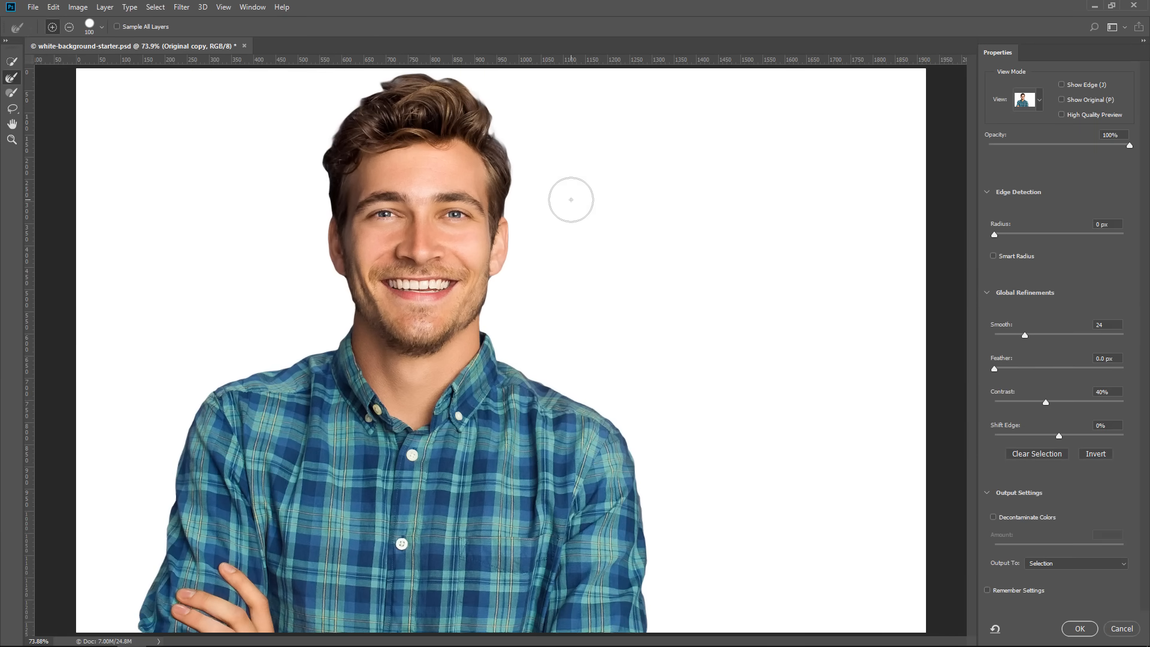
pyautogui.hotkey('ctrl', 'alt', 'z')
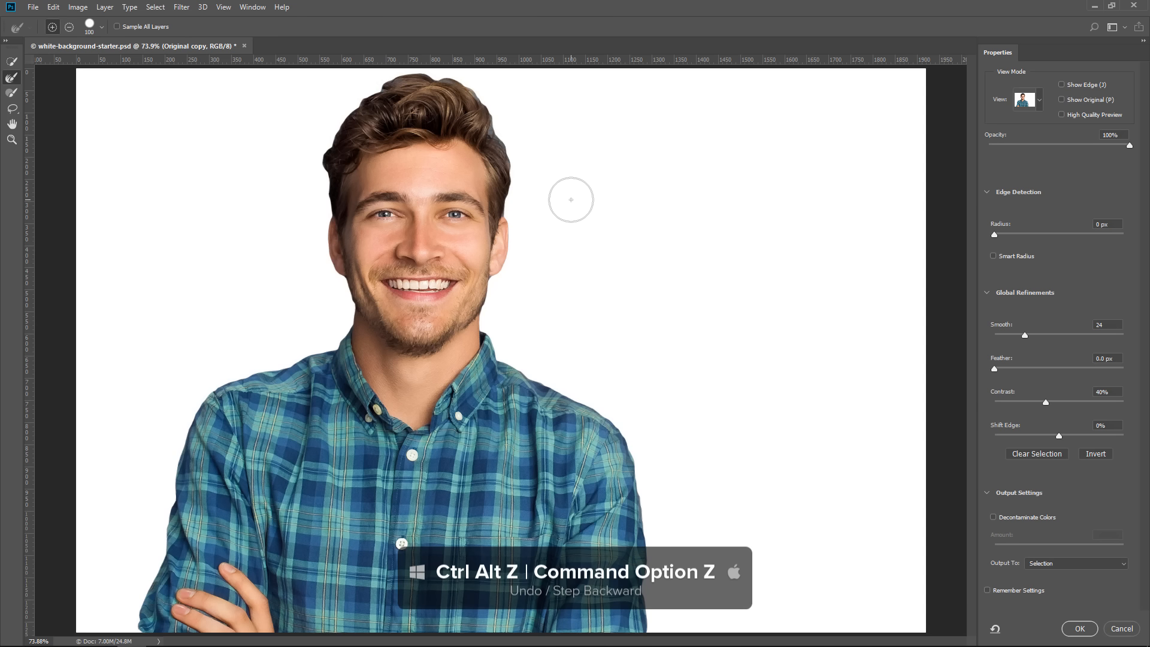
# Apply the smoothed selection, reopen it in Select and Mask, and set the output to Layer Mask
pyautogui.click(1080, 629)
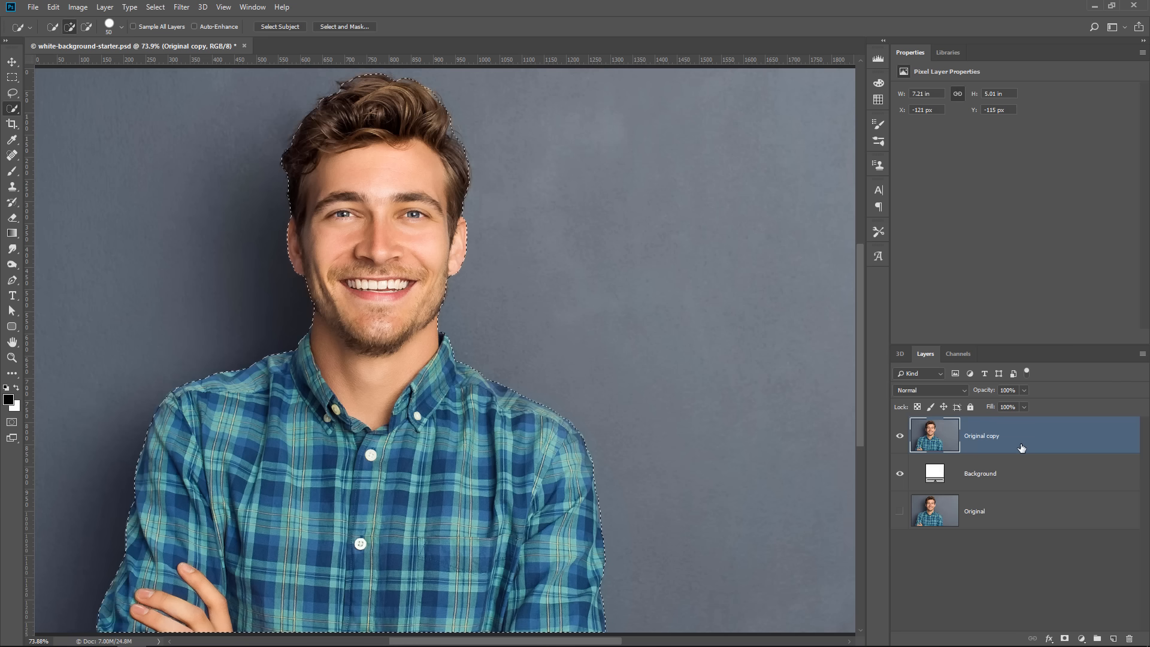
pyautogui.click(350, 27)
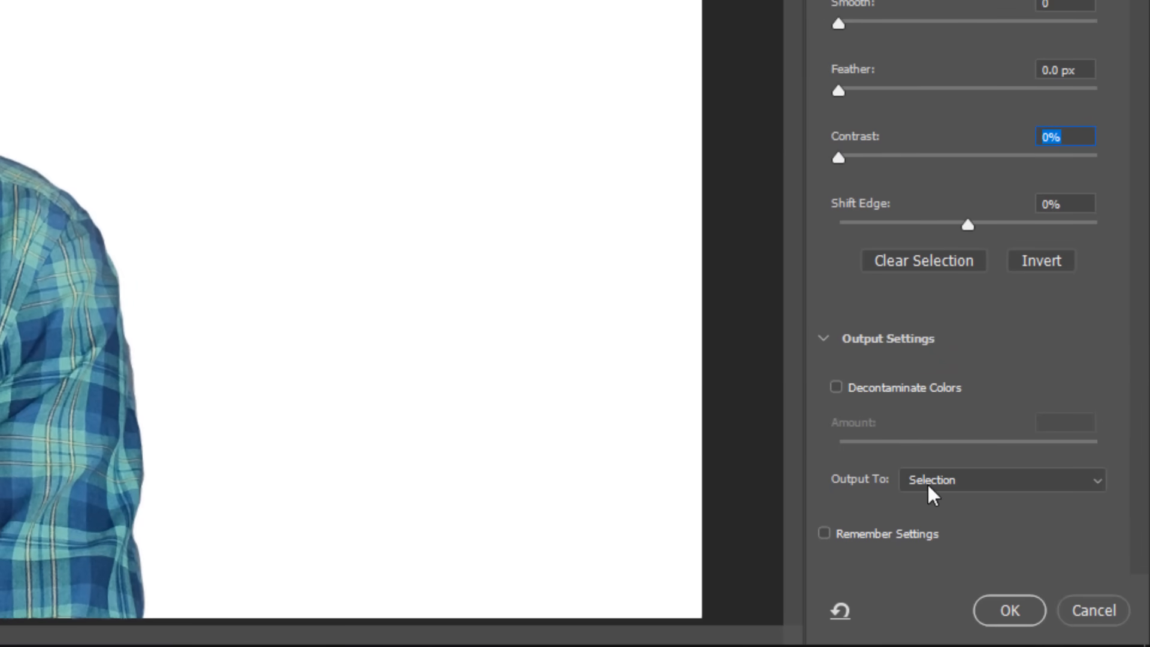
pyautogui.click(986, 480)
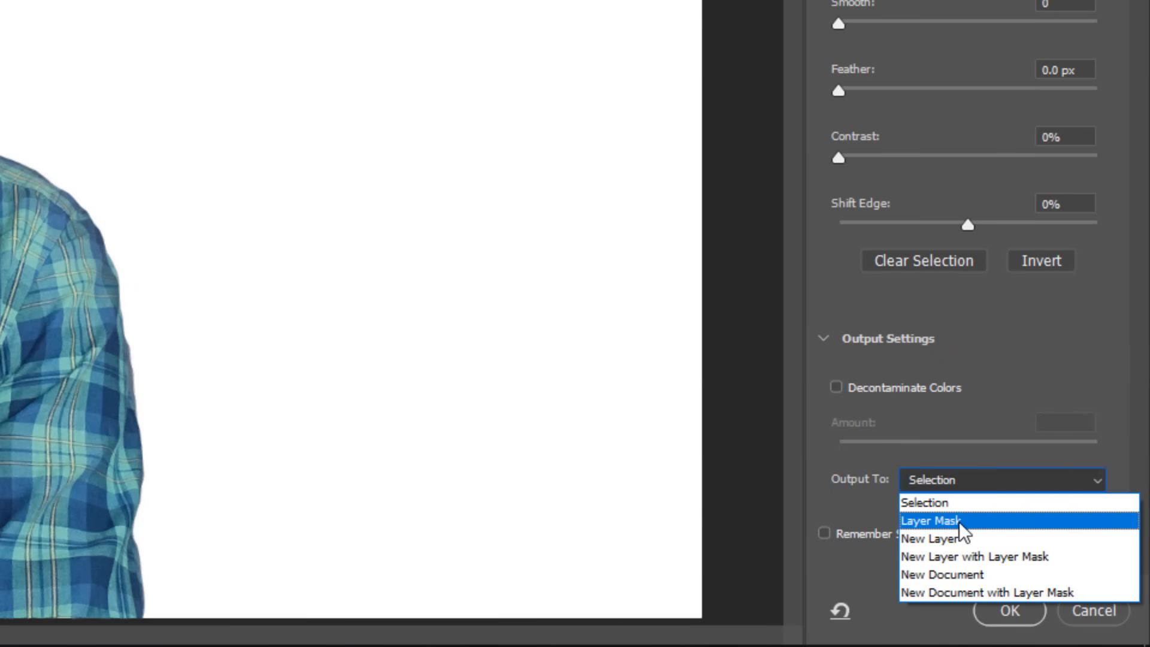
pyautogui.click(954, 526)
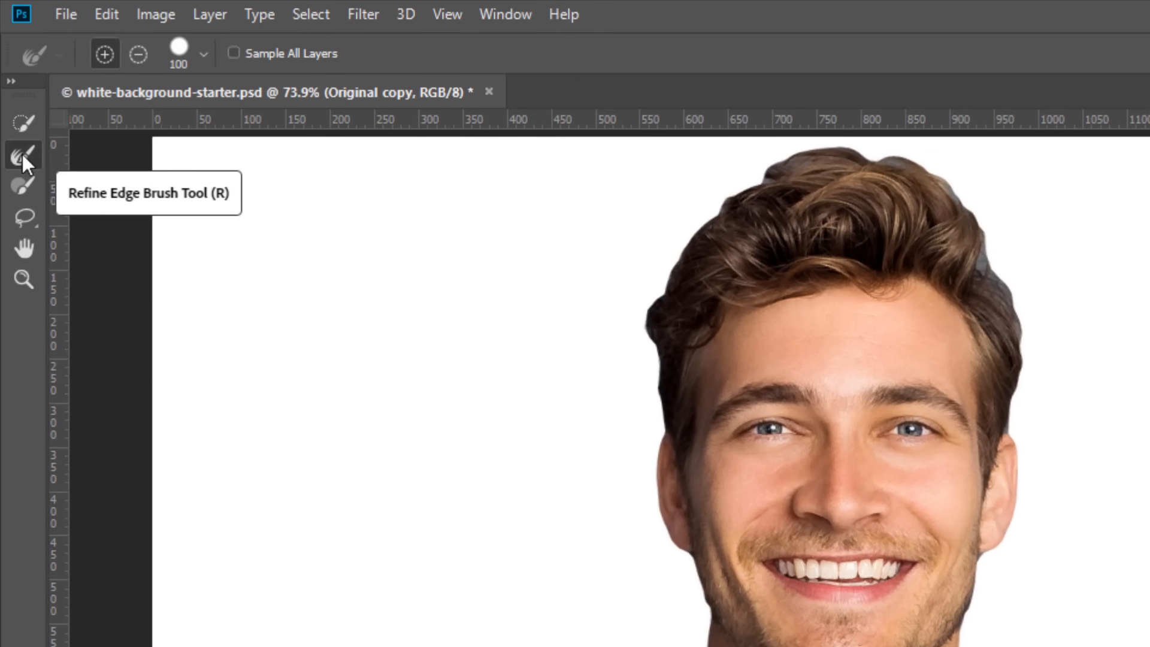
# Try brushing the Refine Edge Brush over the hair from one side of the head to the other, and undo it
pyautogui.moveTo(605, 335)
pyautogui.mouseDown()
pyautogui.moveTo(639, 349)
pyautogui.moveTo(634, 294)
pyautogui.moveTo(675, 214)
pyautogui.moveTo(747, 162)
pyautogui.moveTo(785, 144)
pyautogui.moveTo(948, 143)
pyautogui.moveTo(990, 182)
pyautogui.moveTo(1057, 403)
pyautogui.mouseUp()
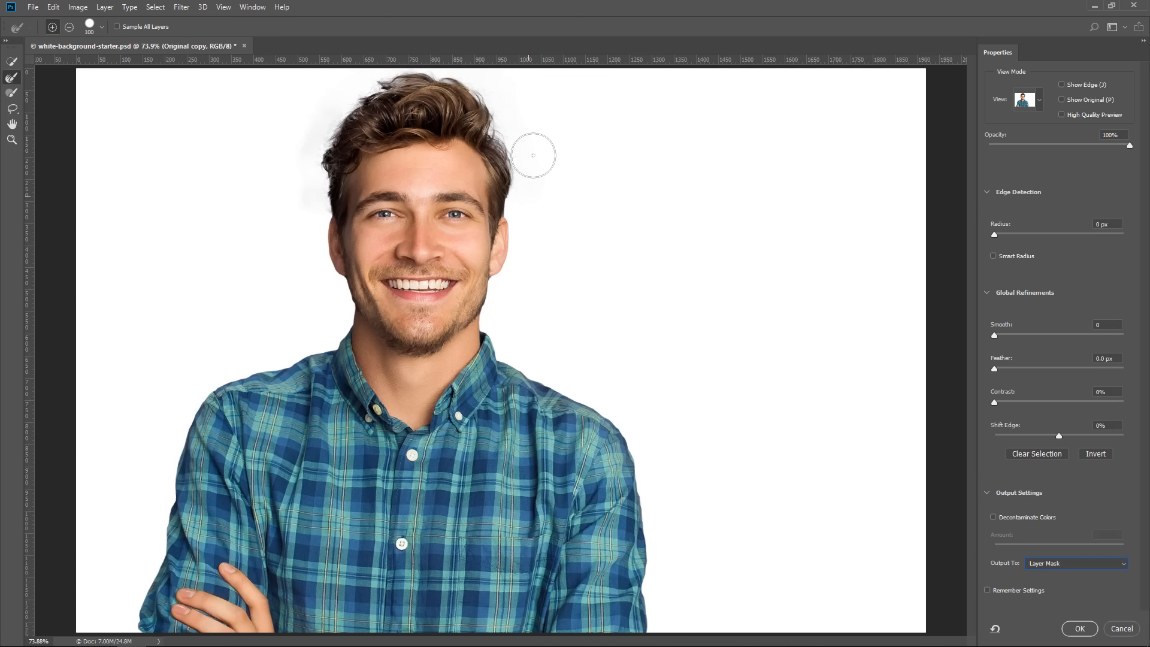
pyautogui.hotkey('ctrl', 'alt', 'z')
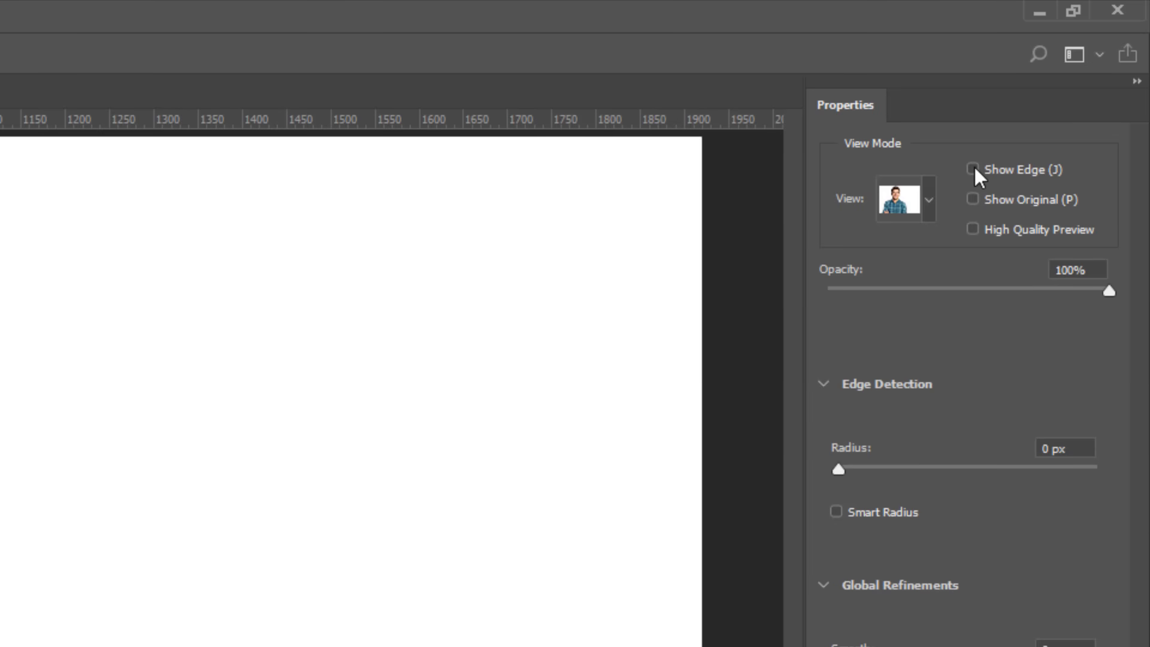
# Turn on Show Edge, try a 29 px radius with Smart Radius, and set the radius to 1 px with Smart Radius off
pyautogui.click(973, 168)
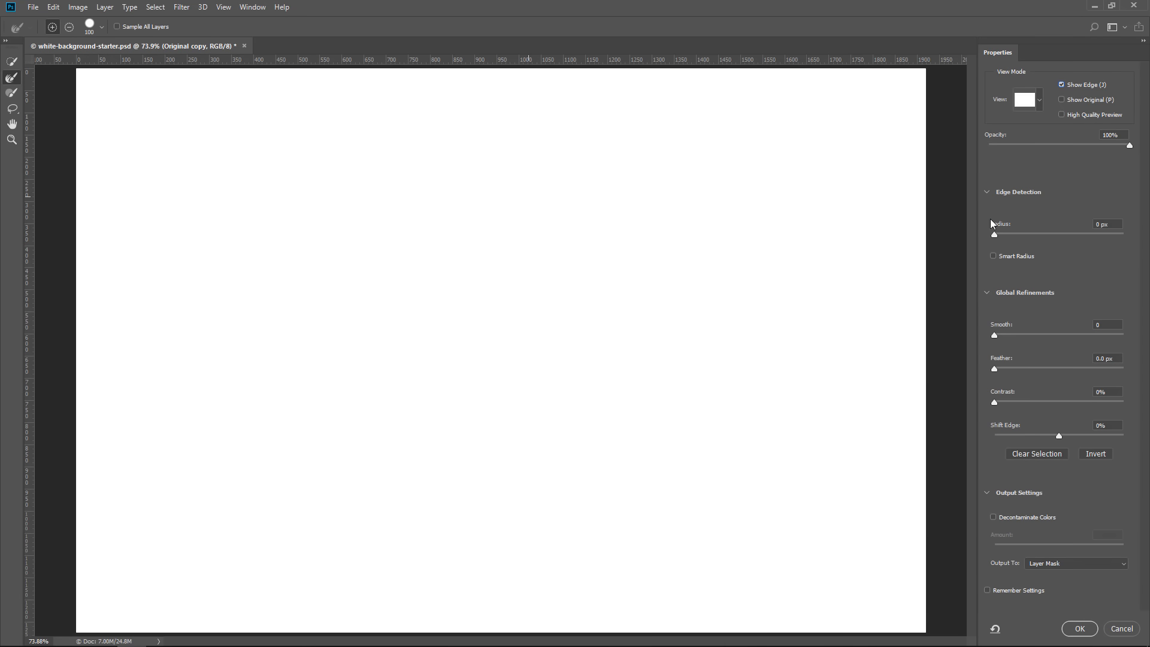
pyautogui.moveTo(994, 235); pyautogui.dragTo(1000, 236)
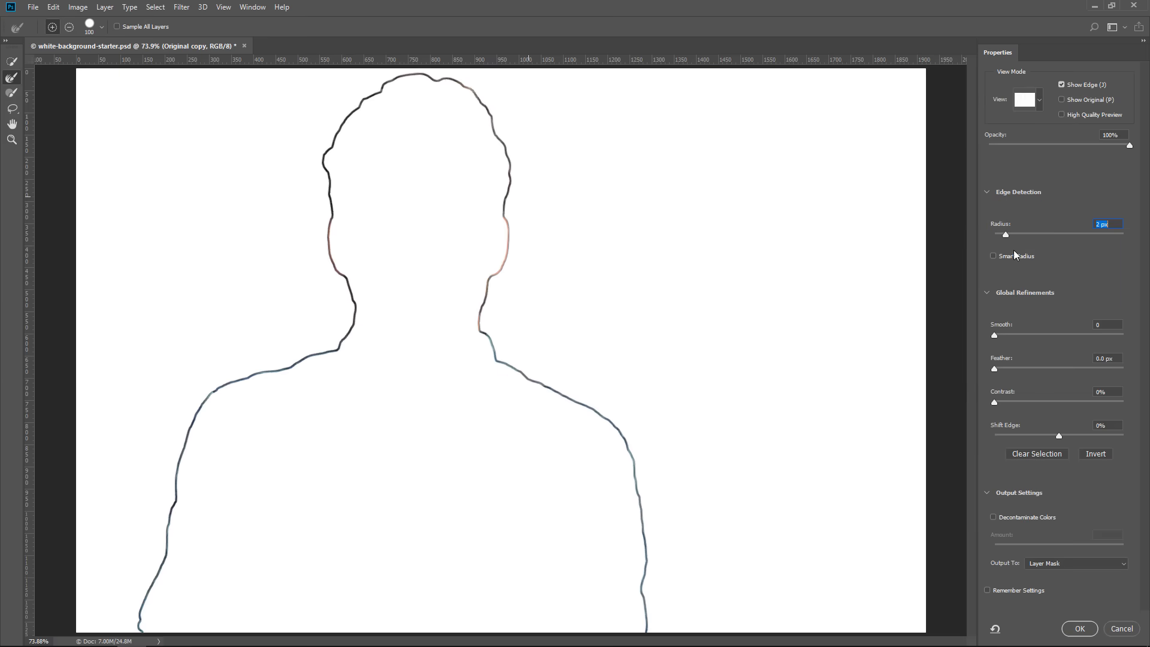
pyautogui.click(1060, 235)
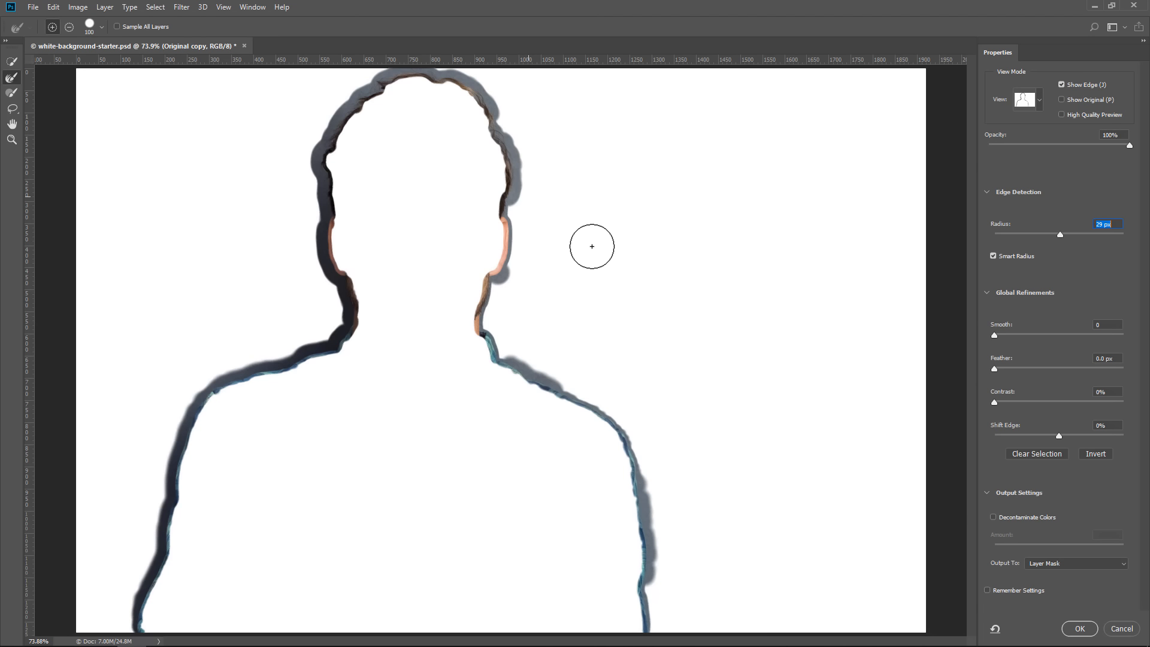
pyautogui.click(993, 255)
pyautogui.moveTo(1059, 234); pyautogui.dragTo(999, 235)
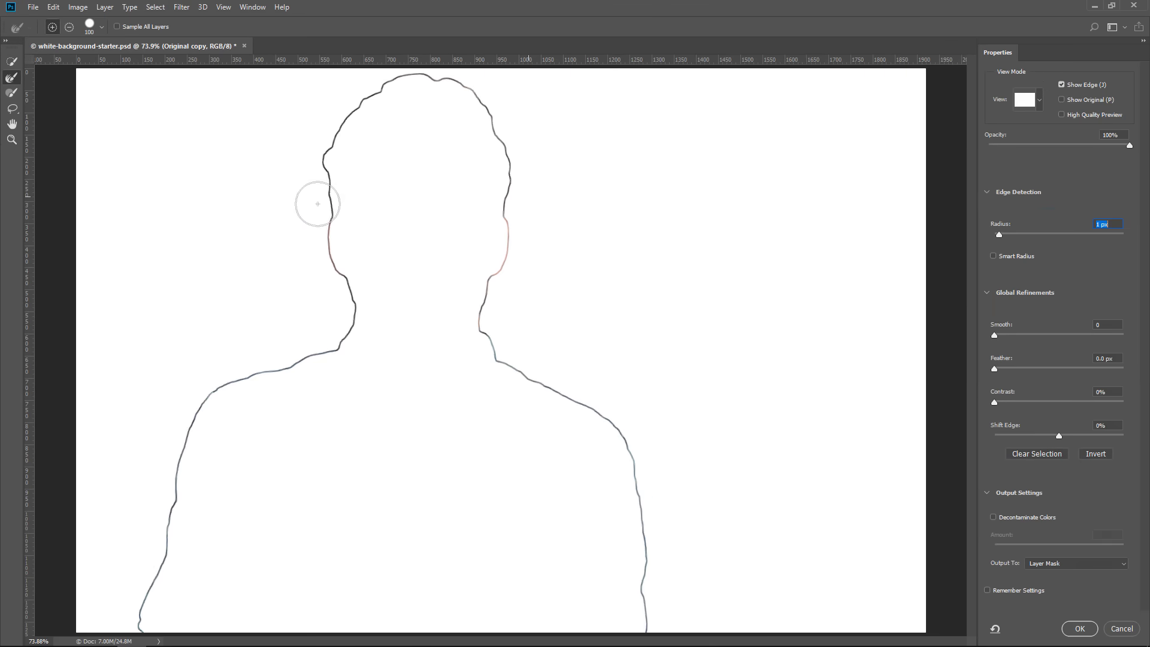
# Paint along the man's entire hair outline with the Refine Edge Brush, turning off Show Edge partway to see the cutout
pyautogui.moveTo(318, 204)
pyautogui.mouseDown()
pyautogui.moveTo(321, 126)
pyautogui.moveTo(352, 95)
pyautogui.mouseUp()
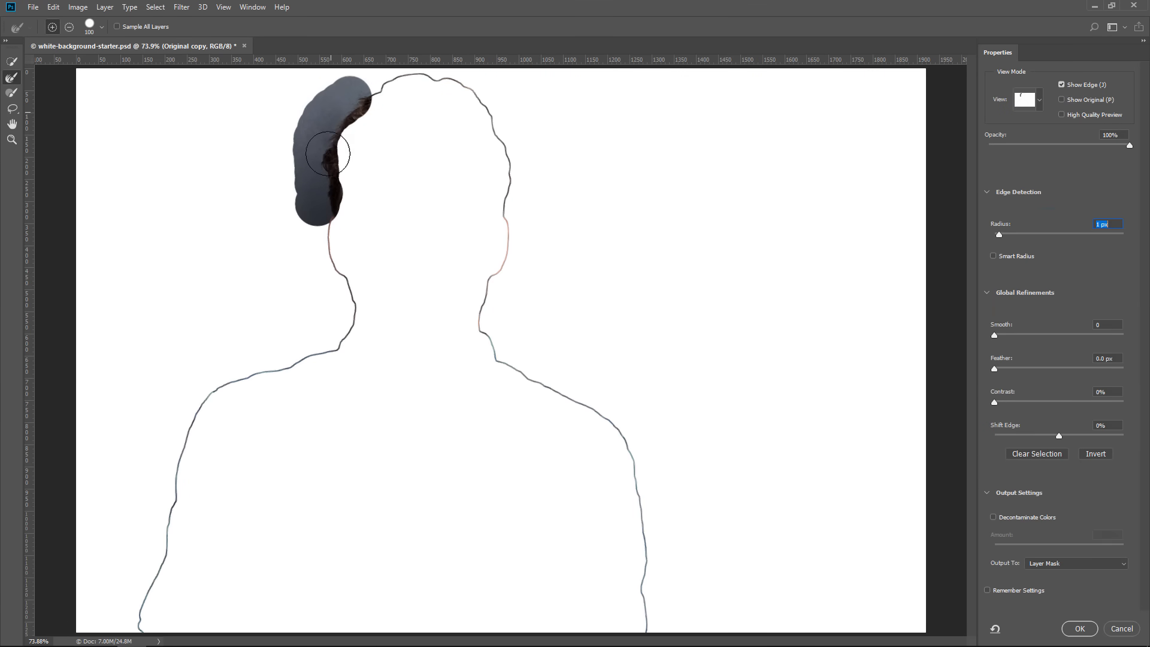
pyautogui.click(344, 107)
pyautogui.click(1061, 85)
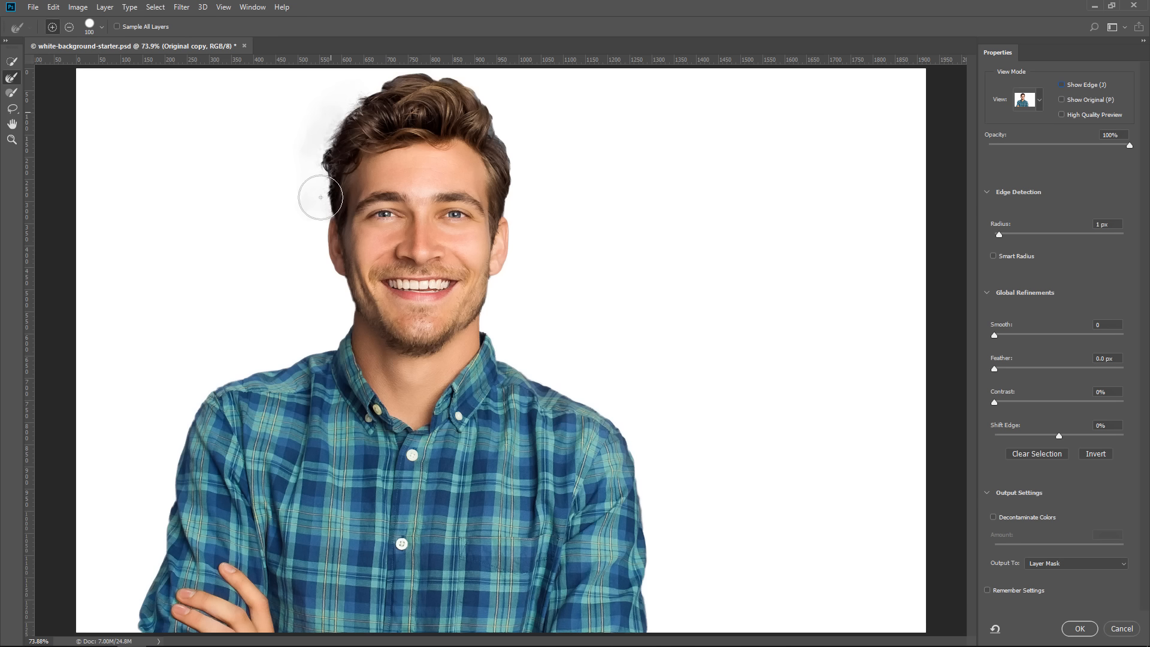
pyautogui.moveTo(345, 102)
pyautogui.mouseDown()
pyautogui.moveTo(427, 68)
pyautogui.moveTo(469, 77)
pyautogui.moveTo(512, 127)
pyautogui.moveTo(496, 129)
pyautogui.moveTo(518, 155)
pyautogui.moveTo(527, 203)
pyautogui.mouseUp()
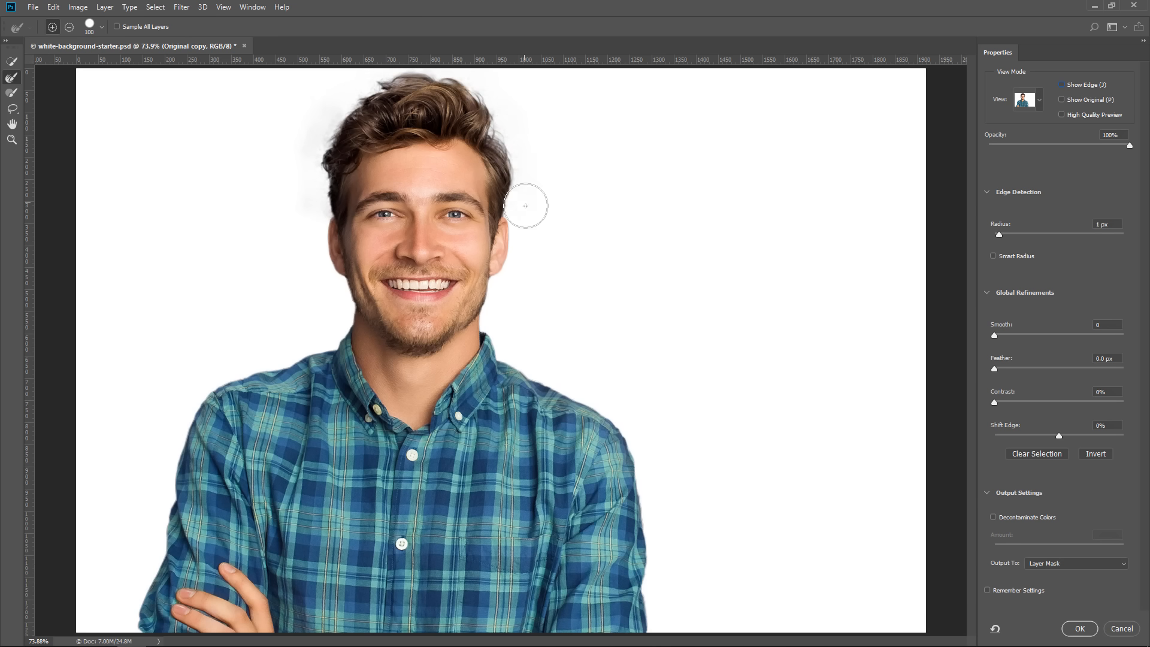
# Inspect the detected edge with Show Edge, try a 55 px radius, and set the radius to 0 px with Show Edge off
pyautogui.click(1062, 85)
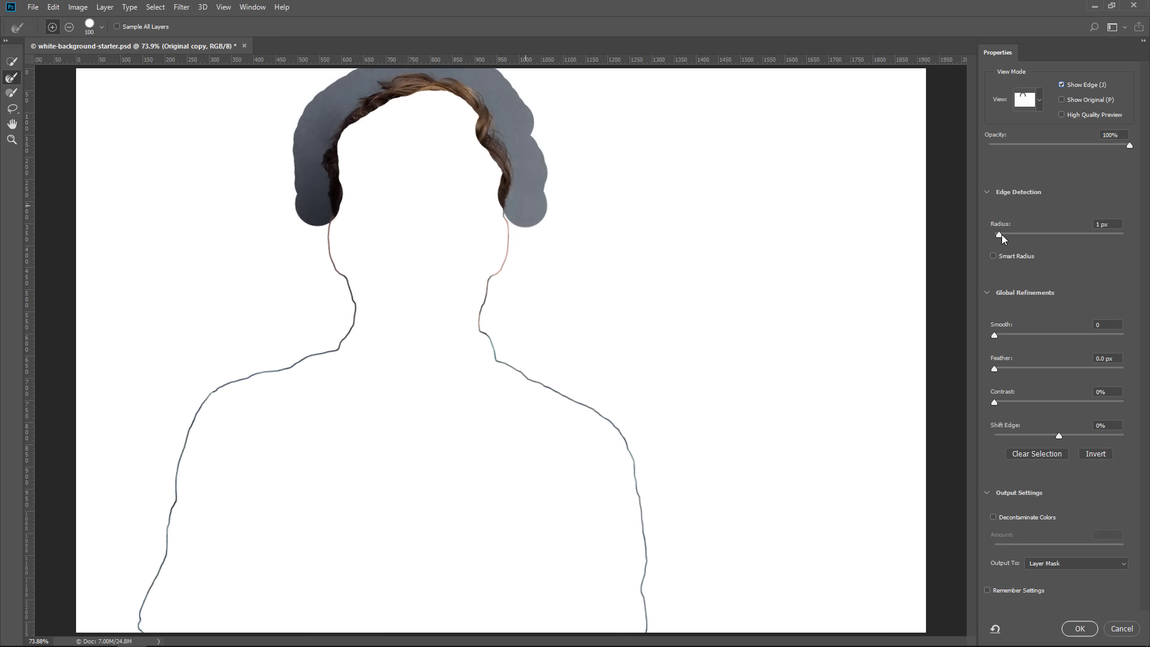
pyautogui.moveTo(1000, 235); pyautogui.dragTo(995, 235)
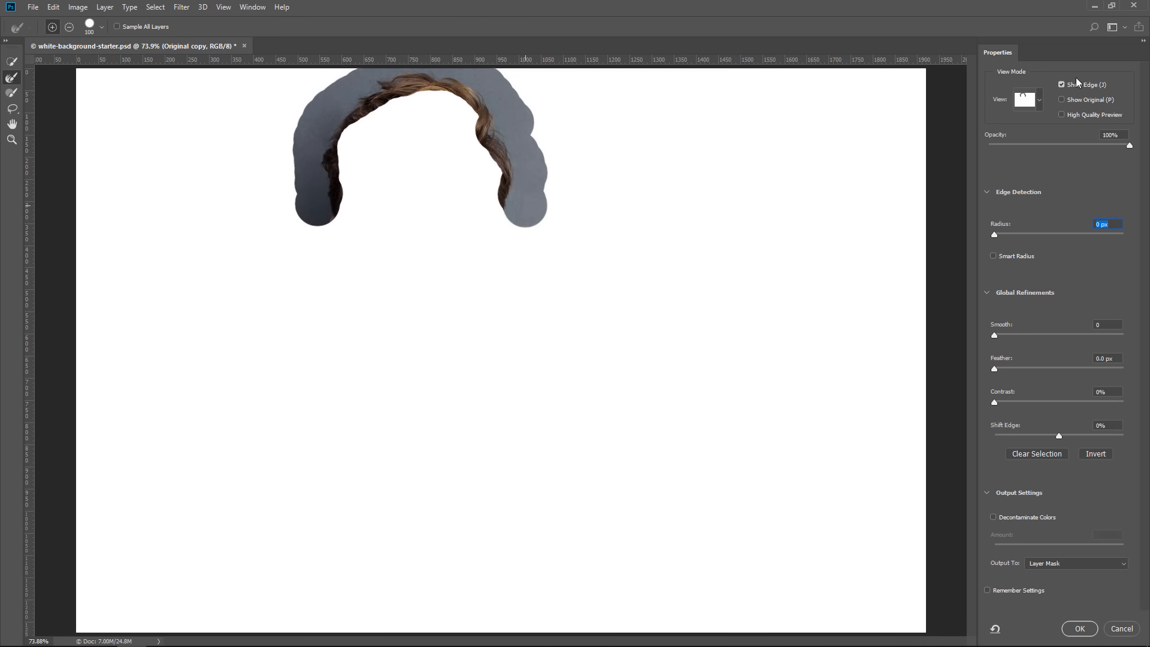
pyautogui.moveTo(1041, 235); pyautogui.dragTo(1079, 231)
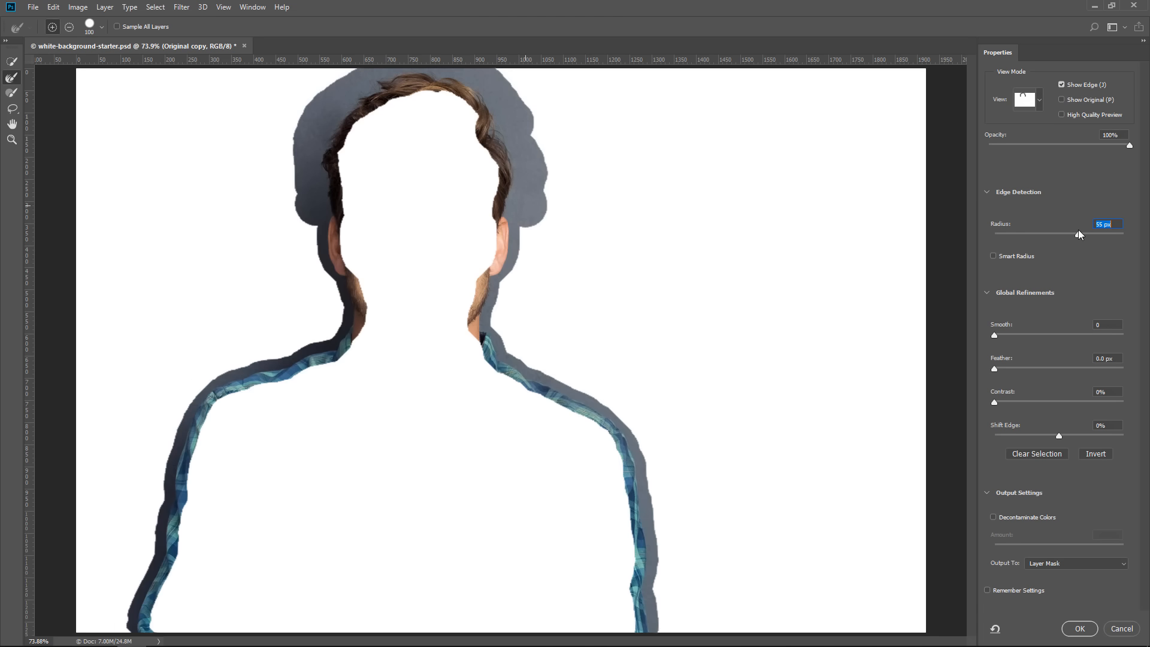
pyautogui.click(1061, 84)
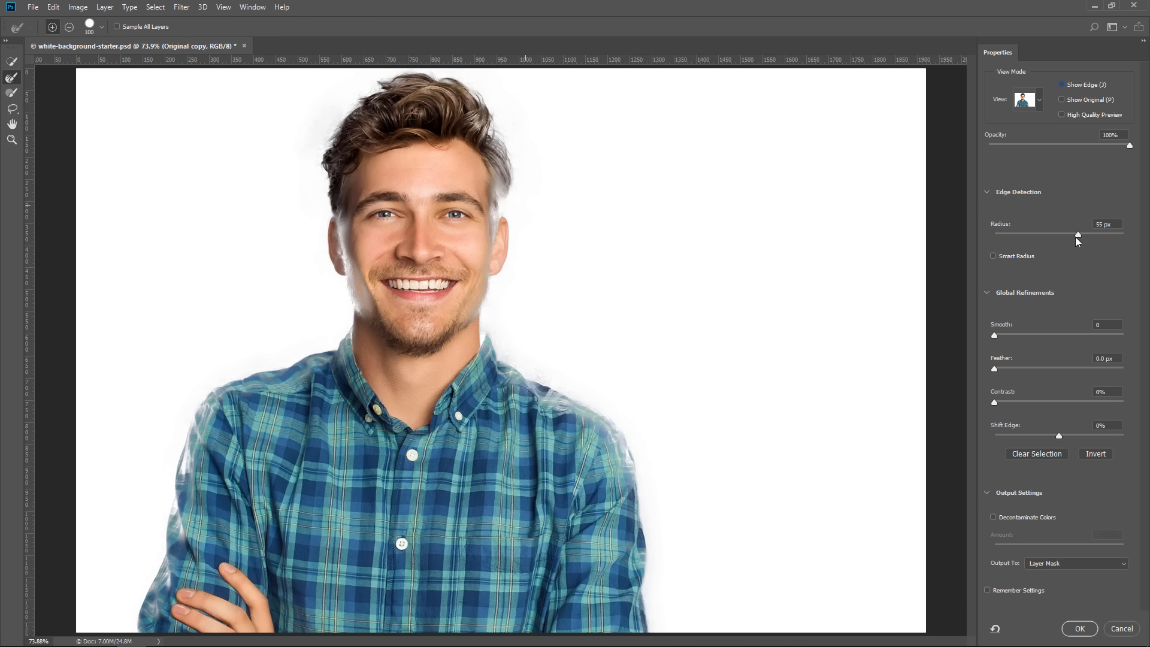
pyautogui.moveTo(1079, 235); pyautogui.dragTo(953, 237)
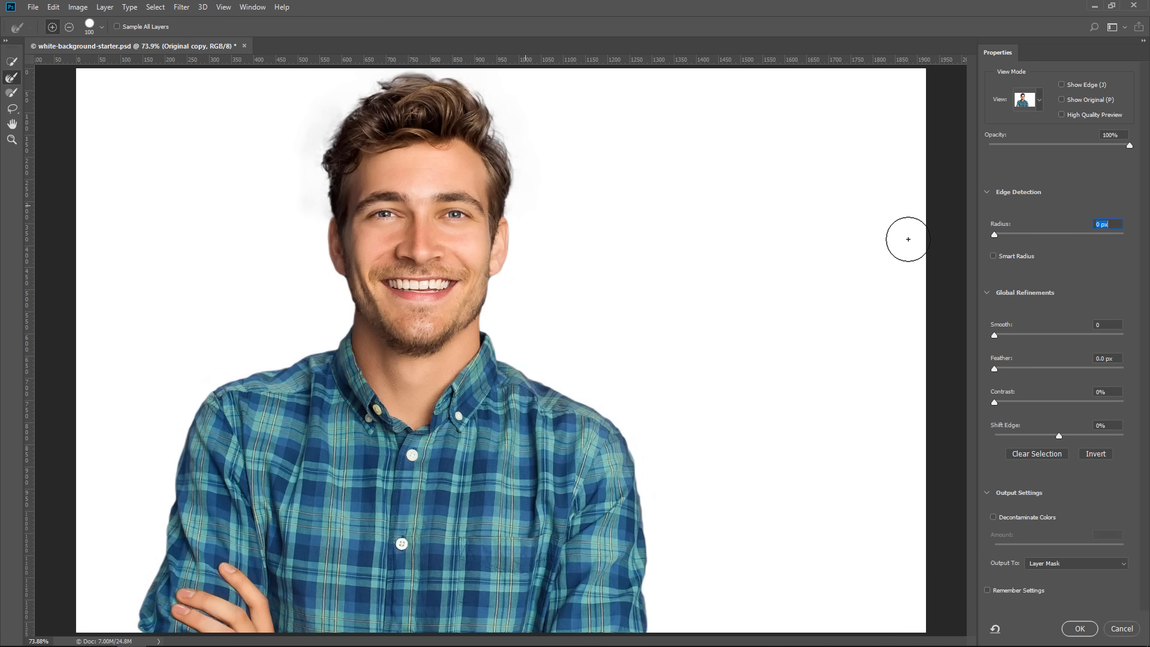
pyautogui.click(1060, 85)
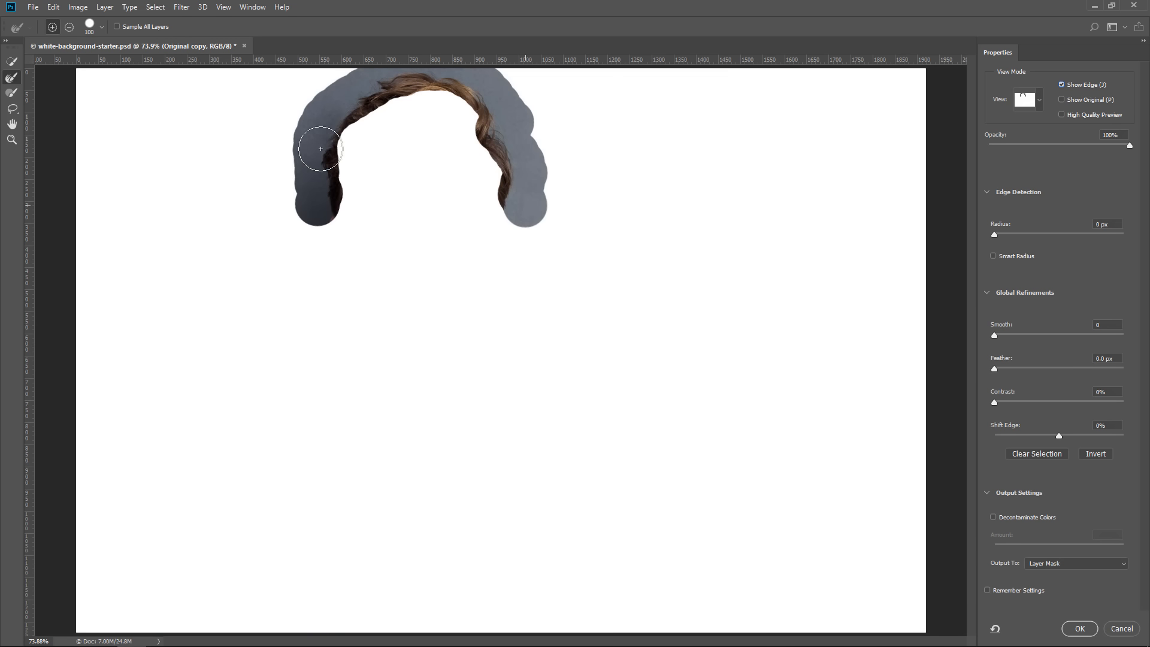
pyautogui.click(1061, 85)
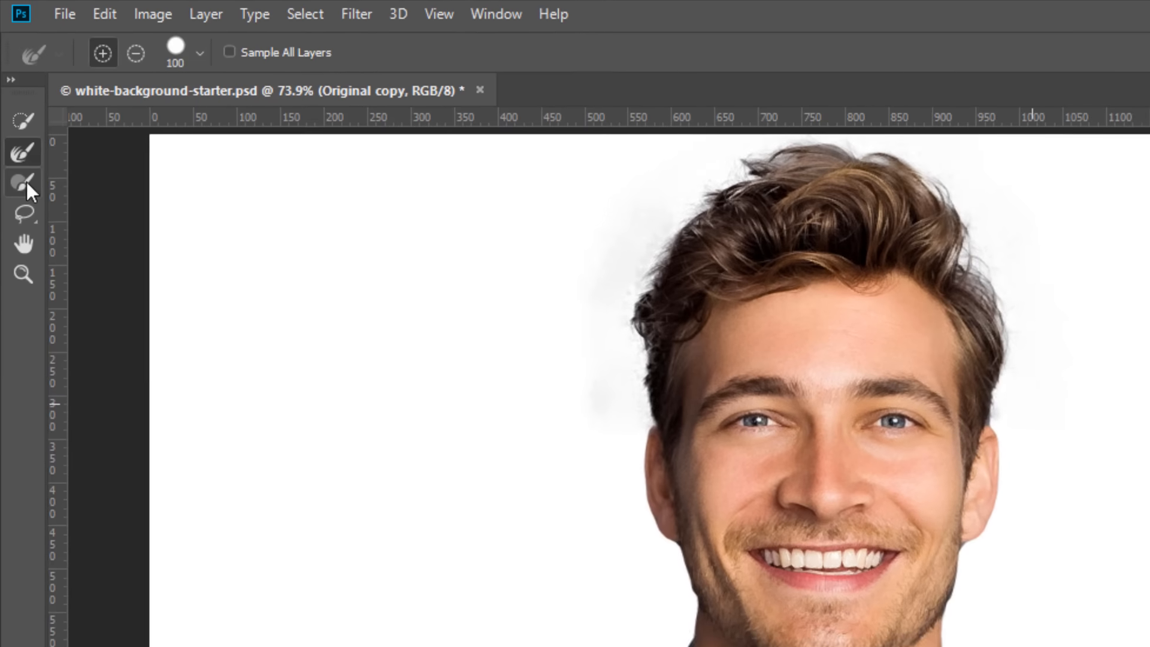
# Subtract the gray haze around the man's hair from the selection with the 80 px Brush tool
pyautogui.click(12, 93)
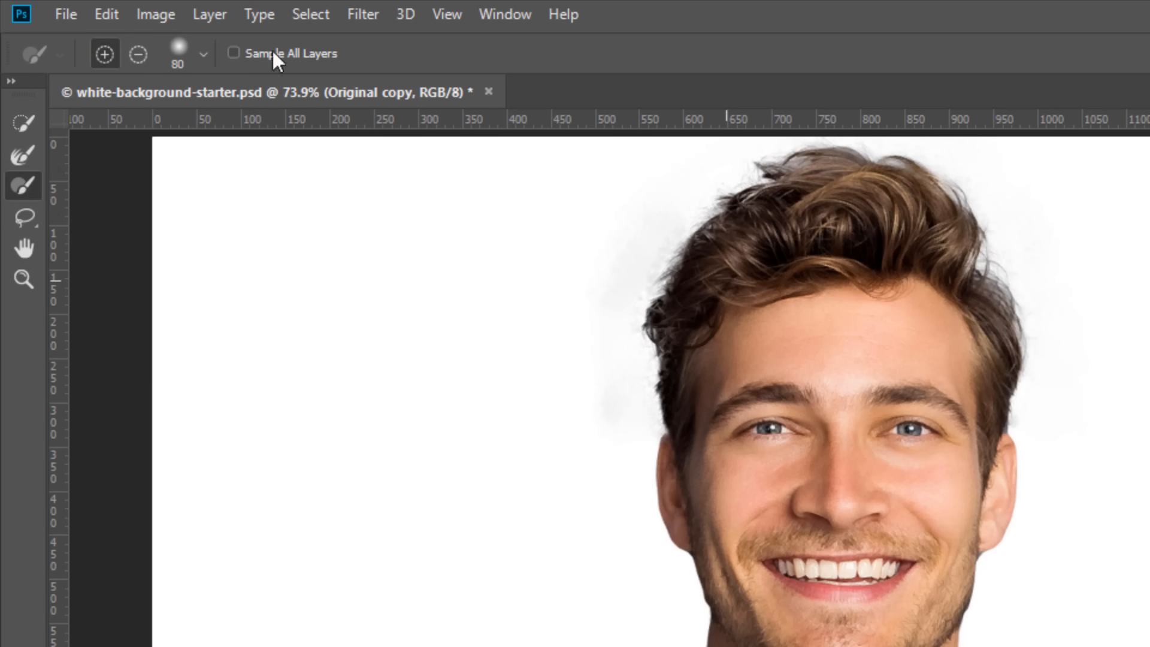
pyautogui.click(138, 60)
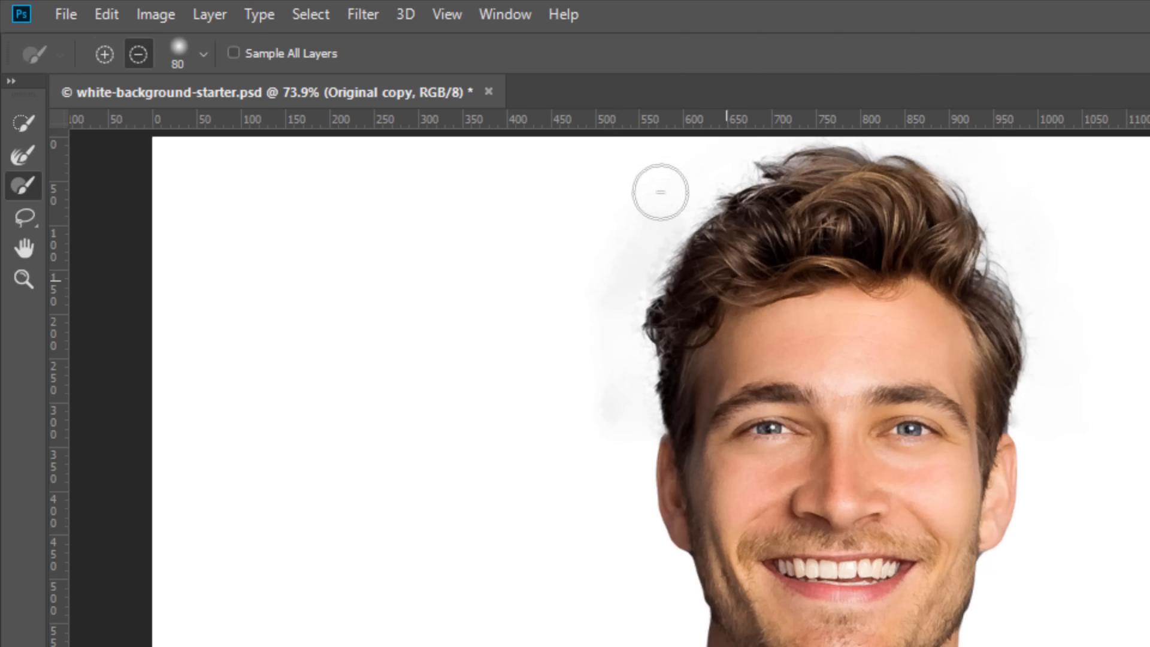
pyautogui.moveTo(597, 286)
pyautogui.mouseDown()
pyautogui.moveTo(587, 322)
pyautogui.moveTo(614, 395)
pyautogui.moveTo(609, 426)
pyautogui.mouseUp()
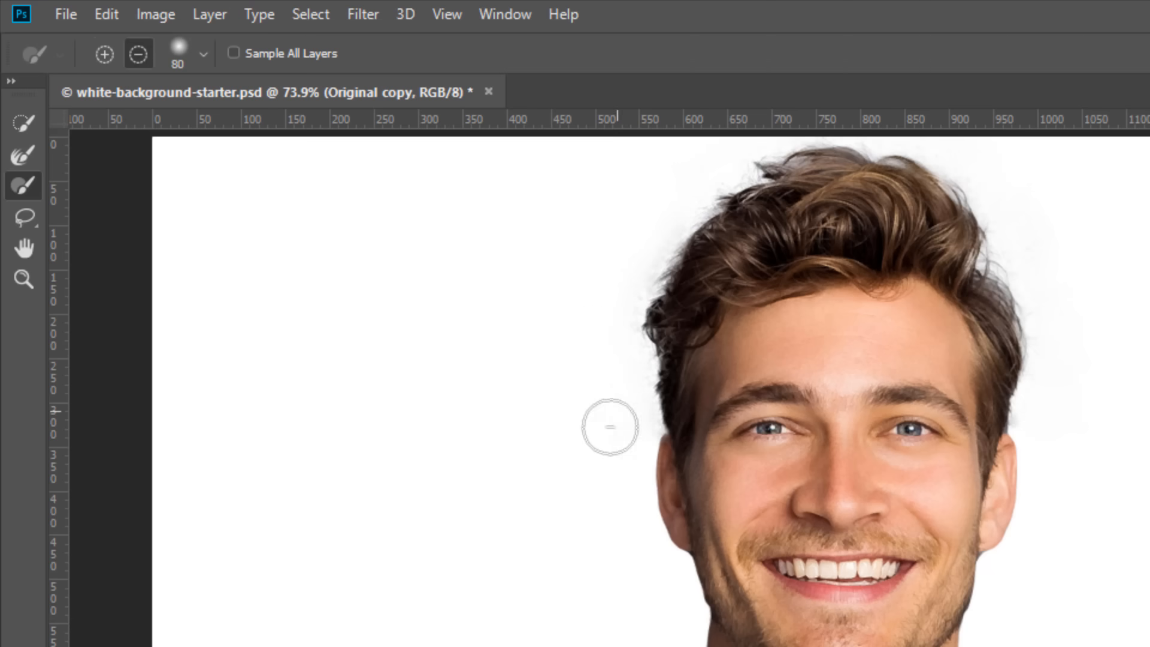
pyautogui.moveTo(561, 389)
pyautogui.mouseDown()
pyautogui.moveTo(624, 419)
pyautogui.moveTo(612, 360)
pyautogui.moveTo(619, 262)
pyautogui.moveTo(699, 149)
pyautogui.mouseUp()
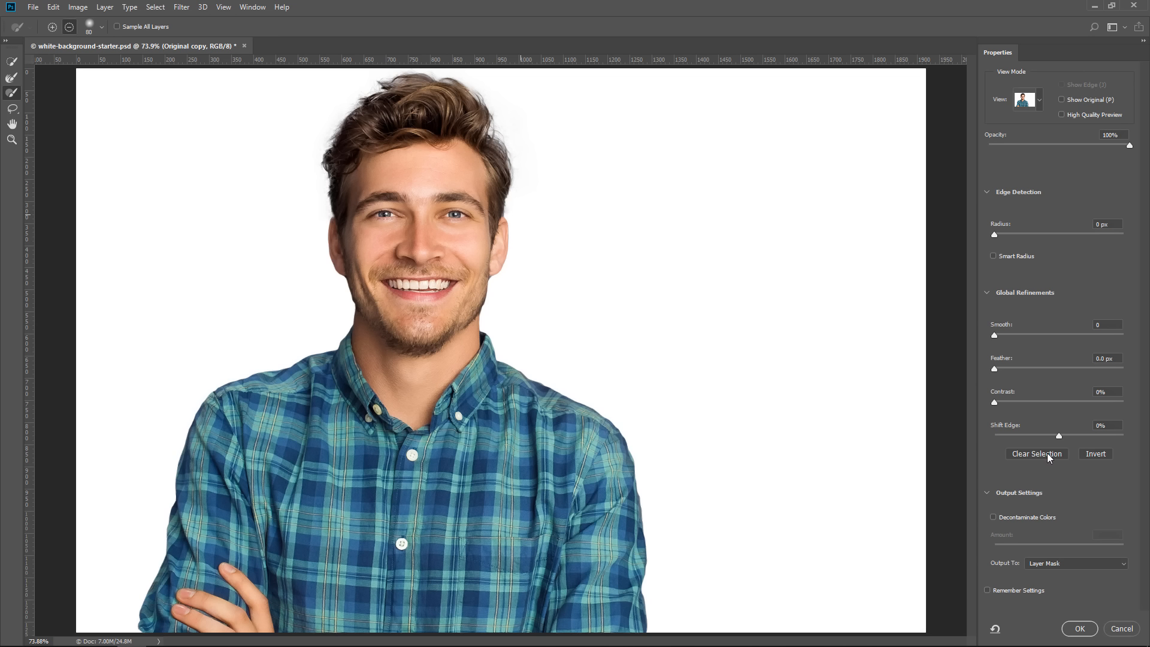
# Set Shift Edge to -7% and Contrast to 3%, output the layer mask, and check the cutout with the Background layer briefly hidden
pyautogui.moveTo(1060, 437); pyautogui.dragTo(1055, 439)
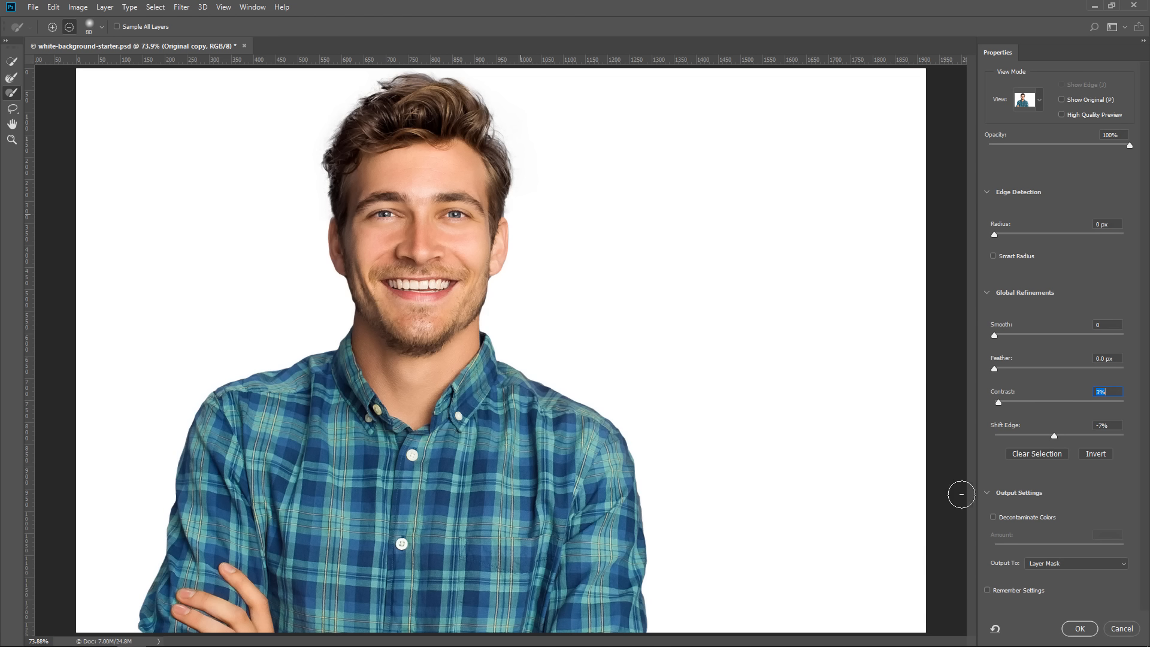
pyautogui.click(1071, 631)
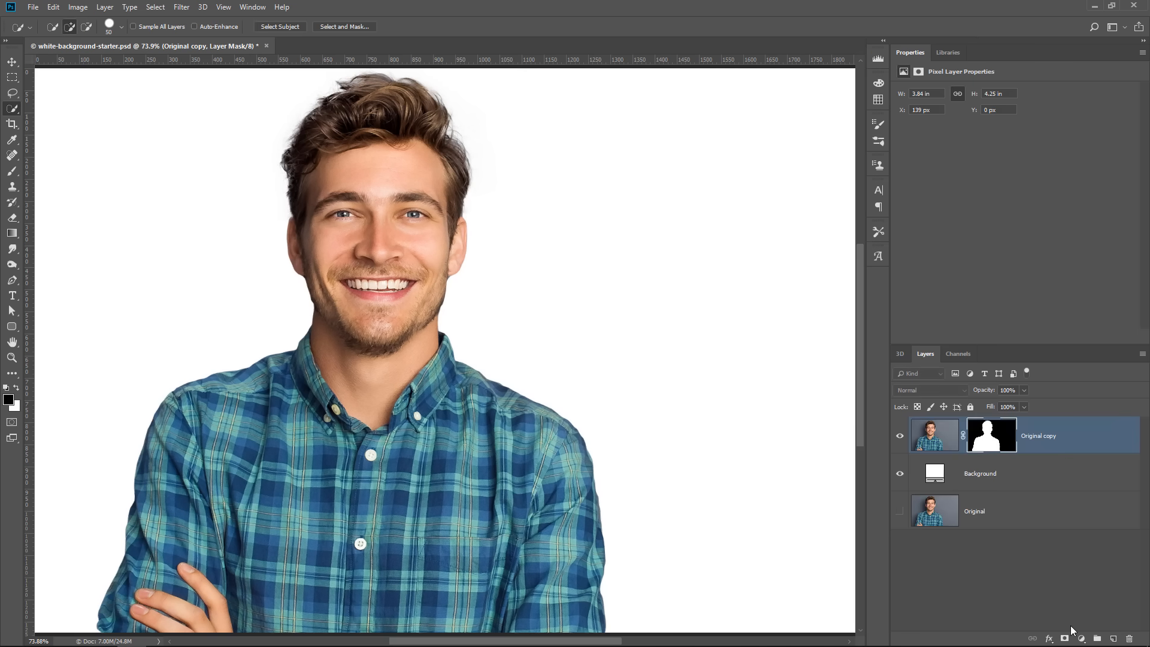
pyautogui.click(900, 475)
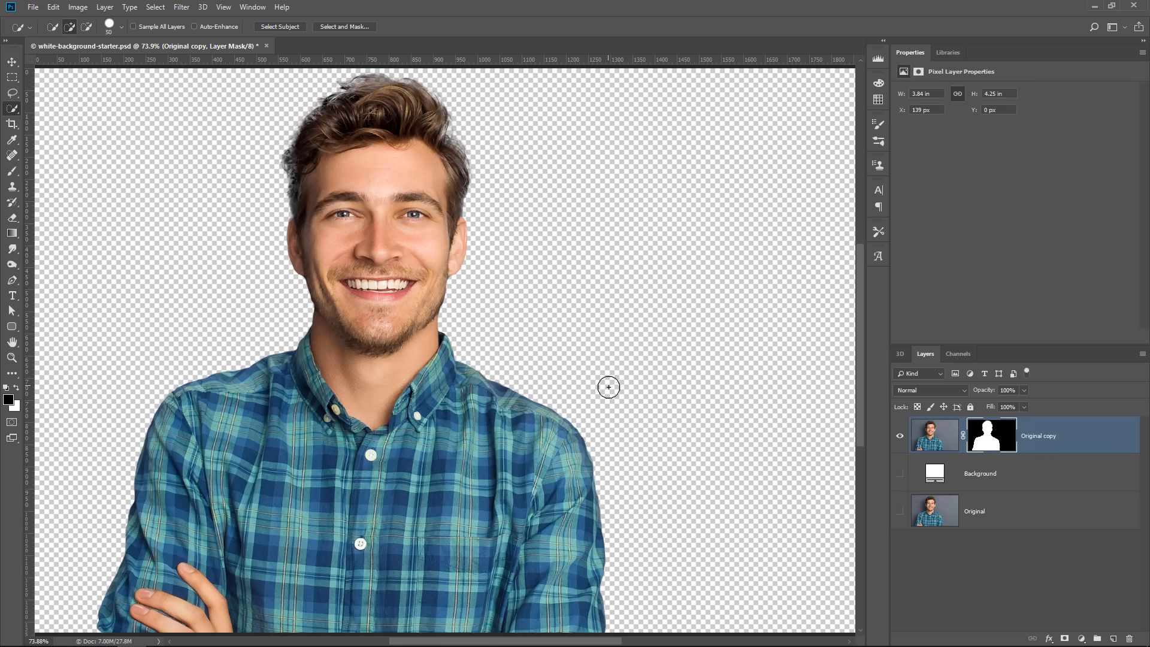
pyautogui.click(900, 474)
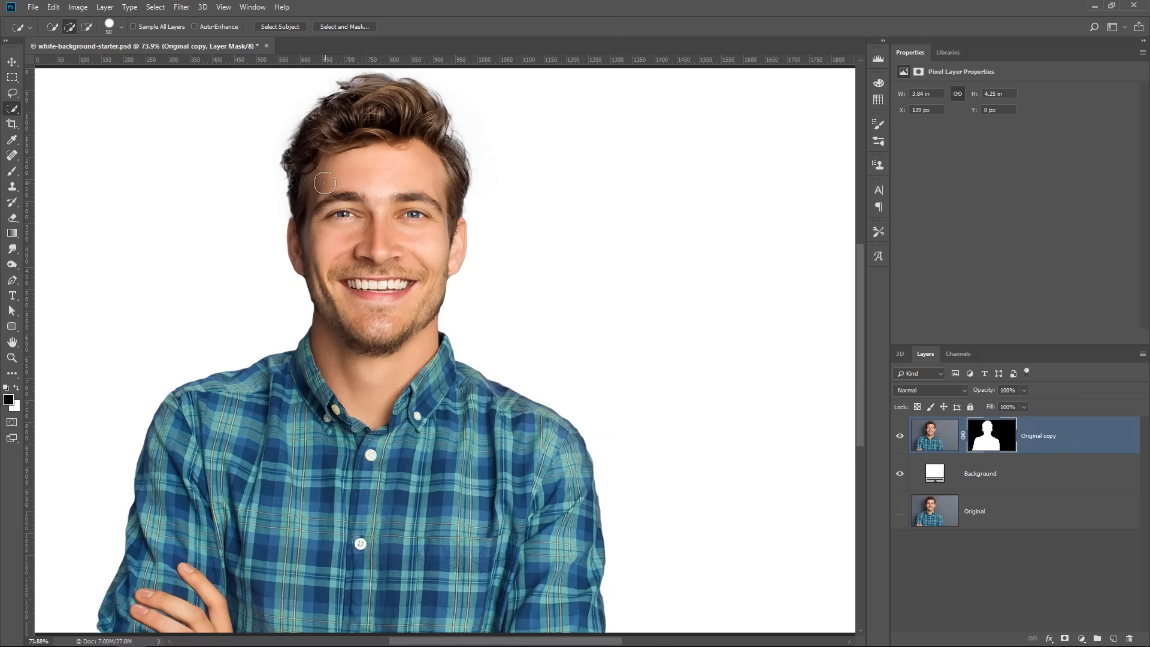
# Paint white on the layer mask with the Brush tool to restore the dark hair edge near the temple, and switch the foreground back to black
pyautogui.press('z')
pyautogui.moveTo(289, 163); pyautogui.dragTo(315, 180)
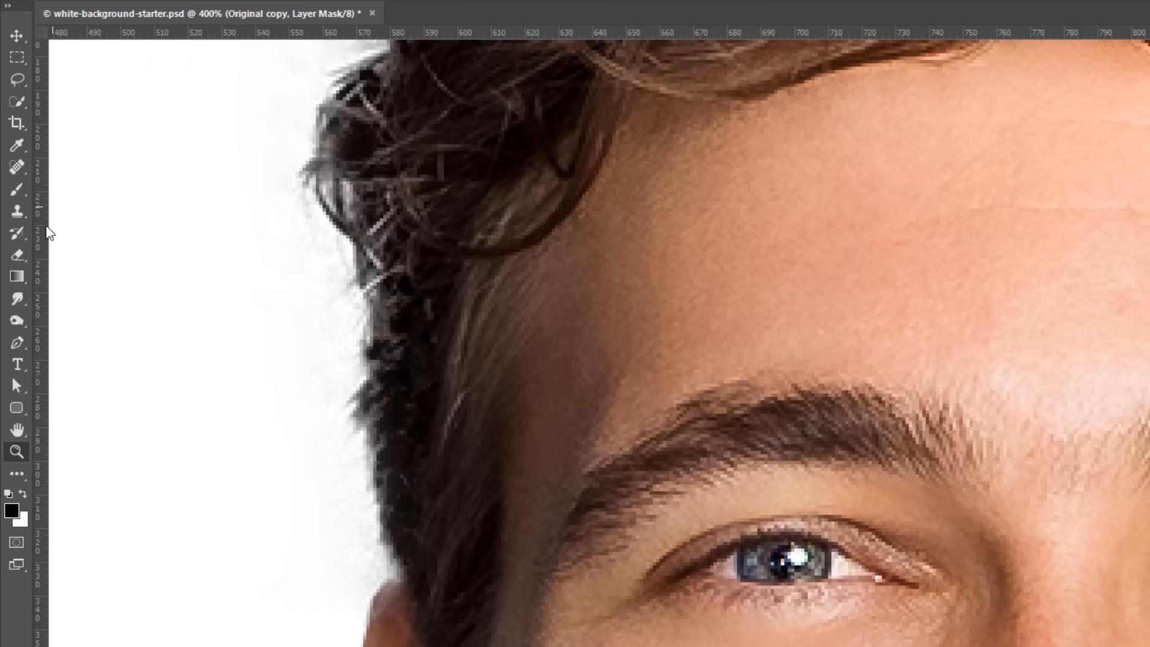
pyautogui.press('b')
pyautogui.press('x')
pyautogui.moveTo(470, 382)
pyautogui.mouseDown()
pyautogui.moveTo(433, 393)
pyautogui.moveTo(382, 259)
pyautogui.moveTo(393, 338)
pyautogui.moveTo(407, 235)
pyautogui.moveTo(371, 197)
pyautogui.moveTo(381, 132)
pyautogui.mouseUp()
pyautogui.press('space')
pyautogui.moveTo(495, 333)
pyautogui.mouseDown()
pyautogui.moveTo(495, 497)
pyautogui.moveTo(450, 578)
pyautogui.mouseUp()
pyautogui.moveTo(363, 335)
pyautogui.mouseDown()
pyautogui.moveTo(344, 349)
pyautogui.moveTo(367, 321)
pyautogui.mouseUp()
pyautogui.press('space')
pyautogui.moveTo(359, 470)
pyautogui.mouseDown()
pyautogui.moveTo(727, 326)
pyautogui.moveTo(699, 464)
pyautogui.mouseUp()
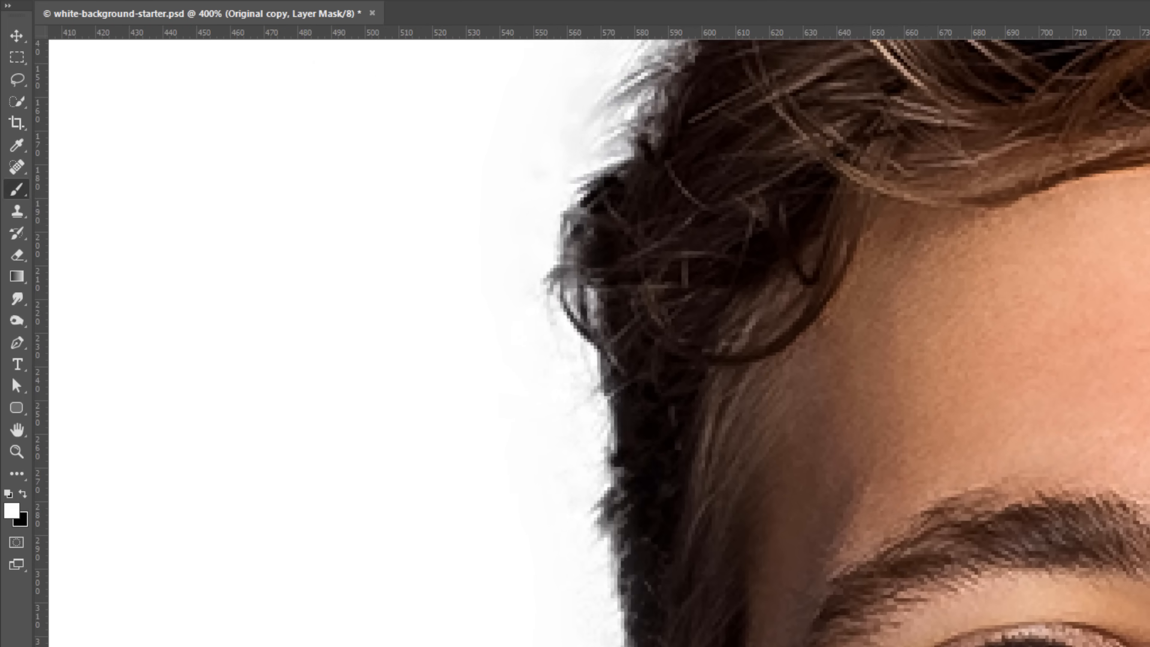
pyautogui.press('x')
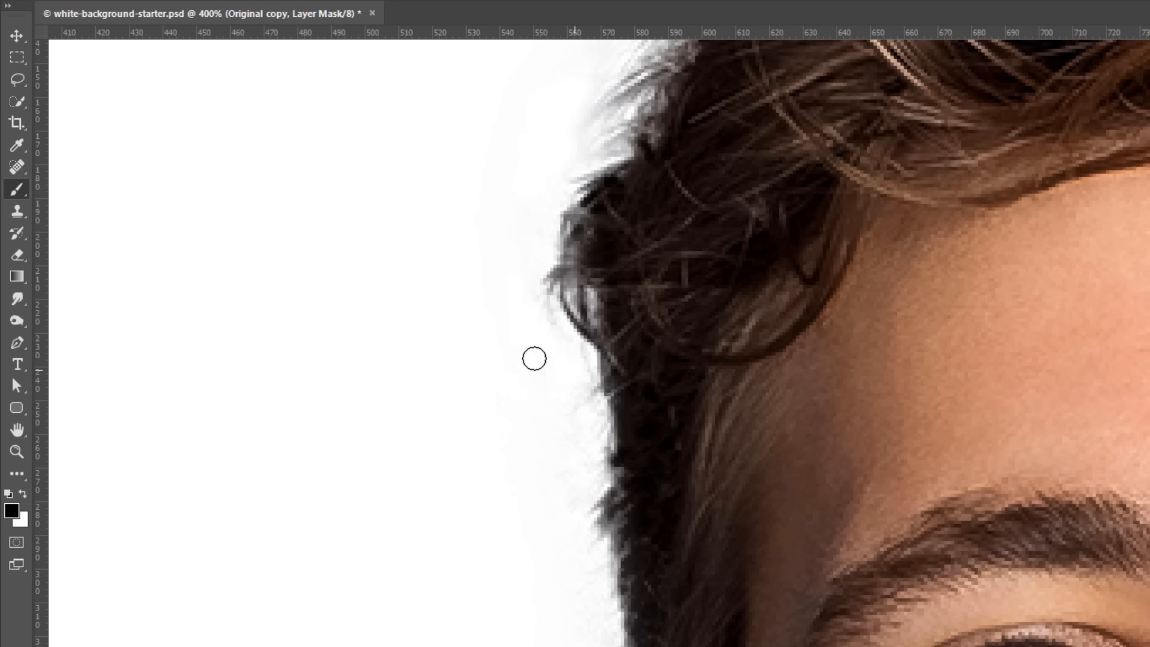
# Darken the layer mask with the Burn tool to remove leftover backdrop between the hair and ear, and return to the Brush tool
pyautogui.click(18, 322)
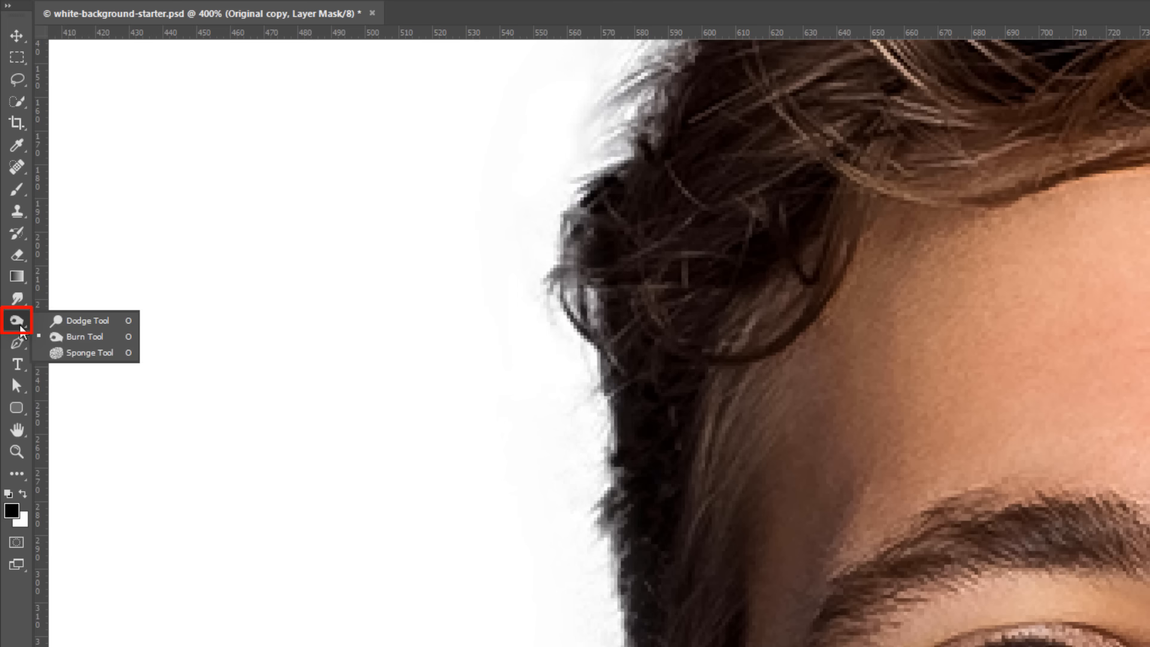
pyautogui.click(87, 339)
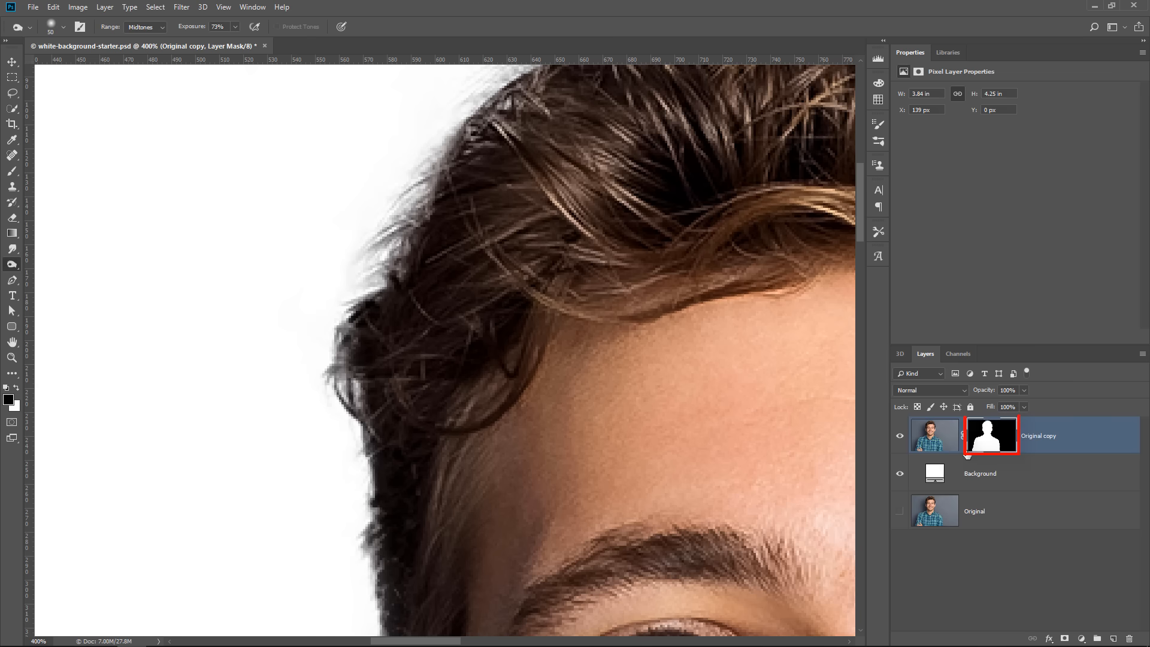
pyautogui.moveTo(688, 421); pyautogui.dragTo(545, 437)
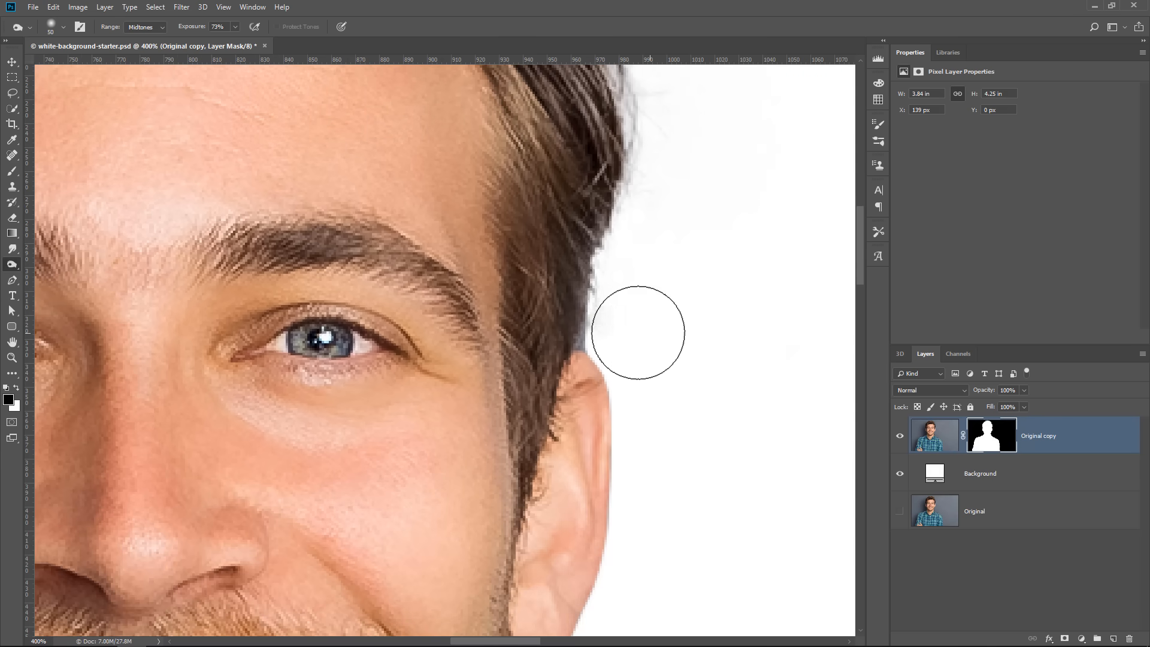
pyautogui.click(15, 173)
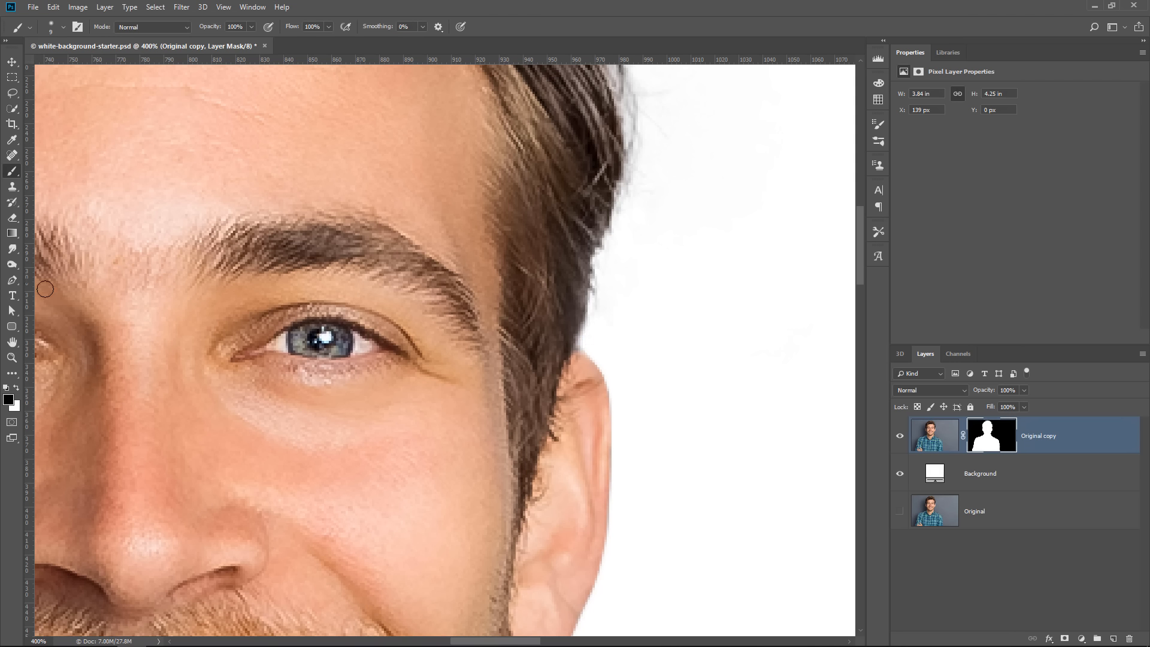
# Fit the whole image in view and check the cutout by hiding and showing the Background layer
pyautogui.doubleClick(12, 342)
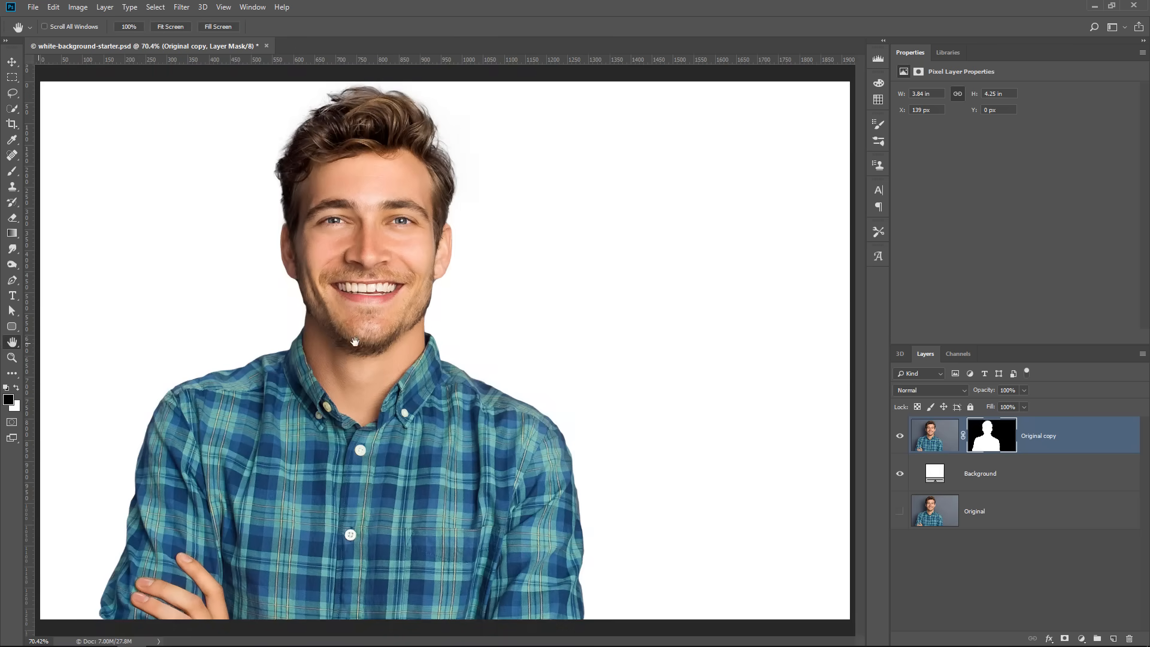
pyautogui.click(900, 474)
pyautogui.click(900, 474)
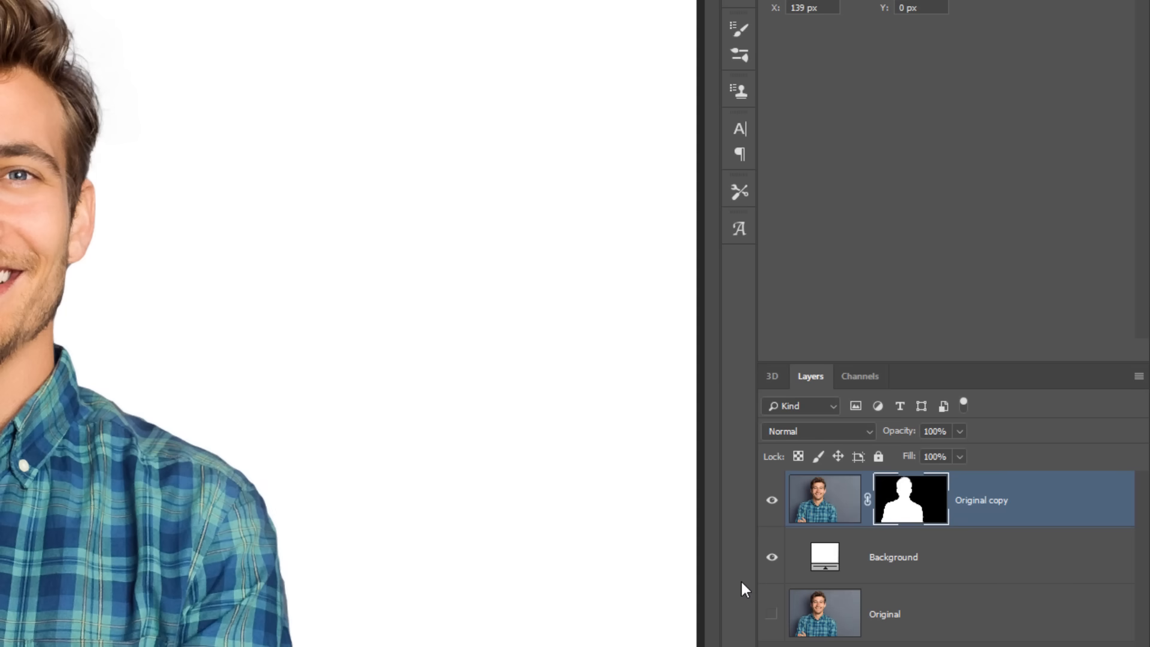
# Add an Inner Shadow effect to the Original copy layer and move it to an angle of about 83° and a distance of about 47 px
pyautogui.click(1073, 508)
pyautogui.doubleClick(1072, 511)
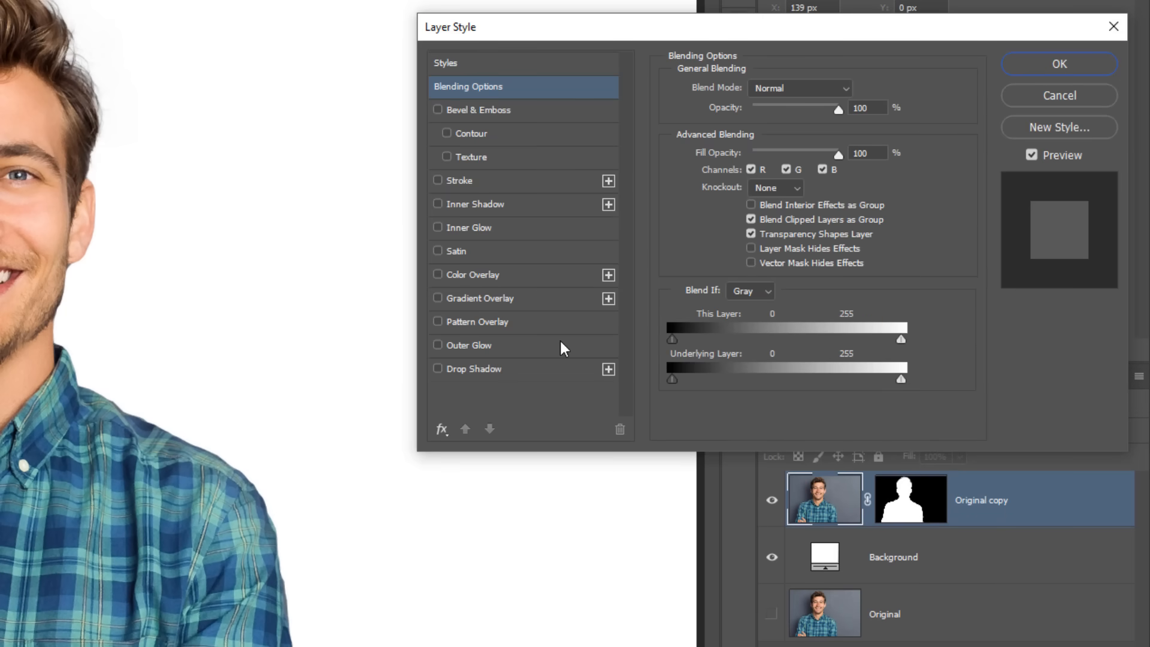
pyautogui.click(468, 205)
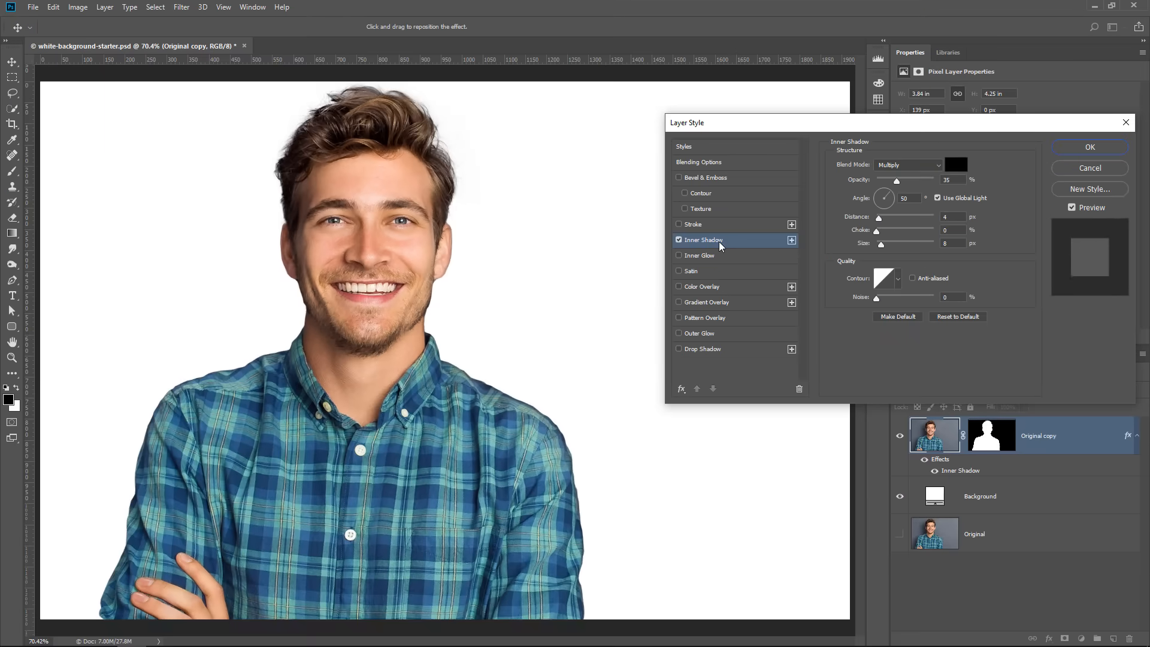
pyautogui.moveTo(432, 240); pyautogui.dragTo(398, 270)
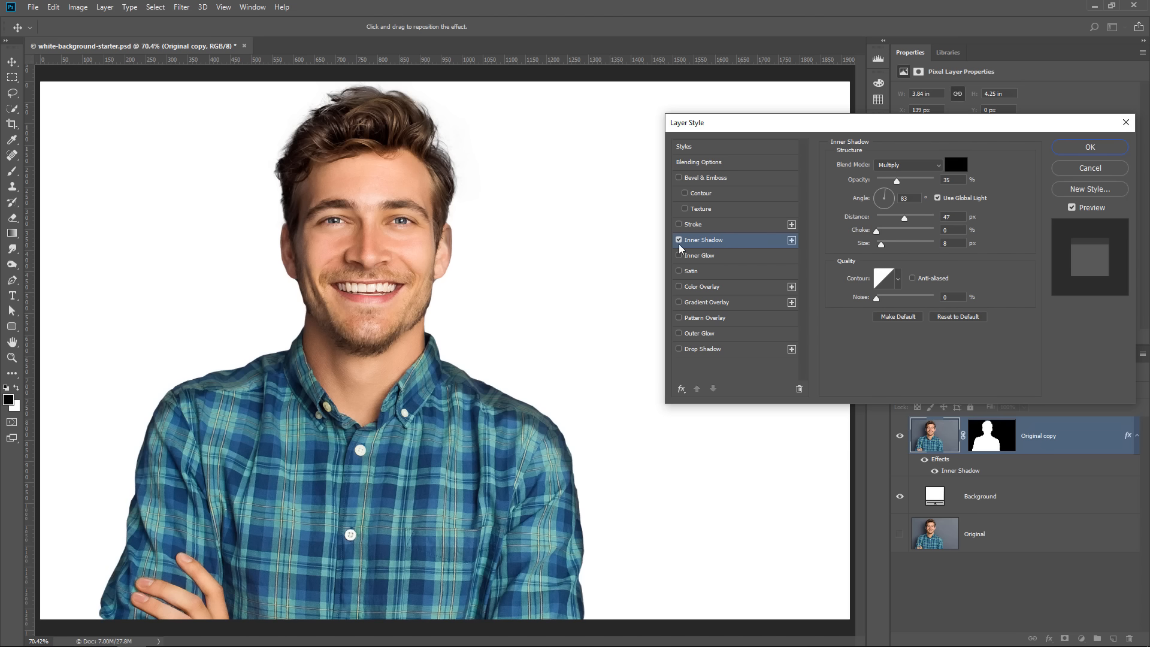
# Set the Inner Shadow color to white (ffffff) and its blend mode to Overlay
pyautogui.click(964, 168)
pyautogui.click(721, 368)
pyautogui.click(618, 320)
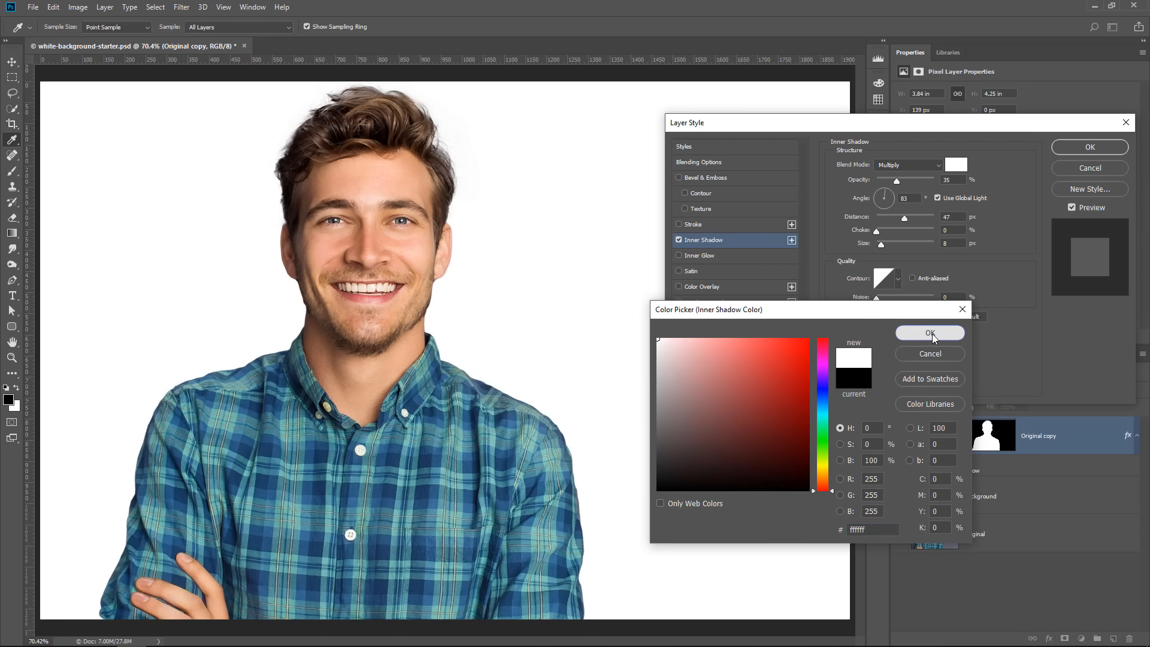
pyautogui.click(930, 333)
pyautogui.click(892, 170)
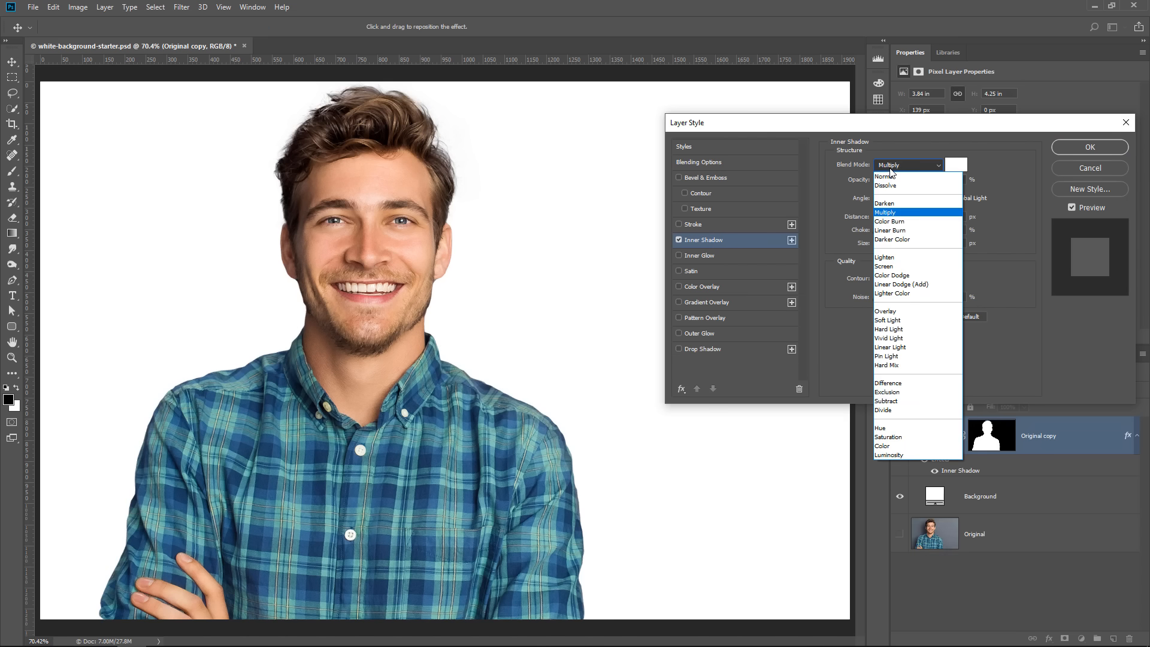
pyautogui.click(893, 311)
# Set the Inner Shadow to 100% opacity and 29 px size, and move it to about 78° and 24 px distance
pyautogui.moveTo(444, 363); pyautogui.dragTo(557, 439)
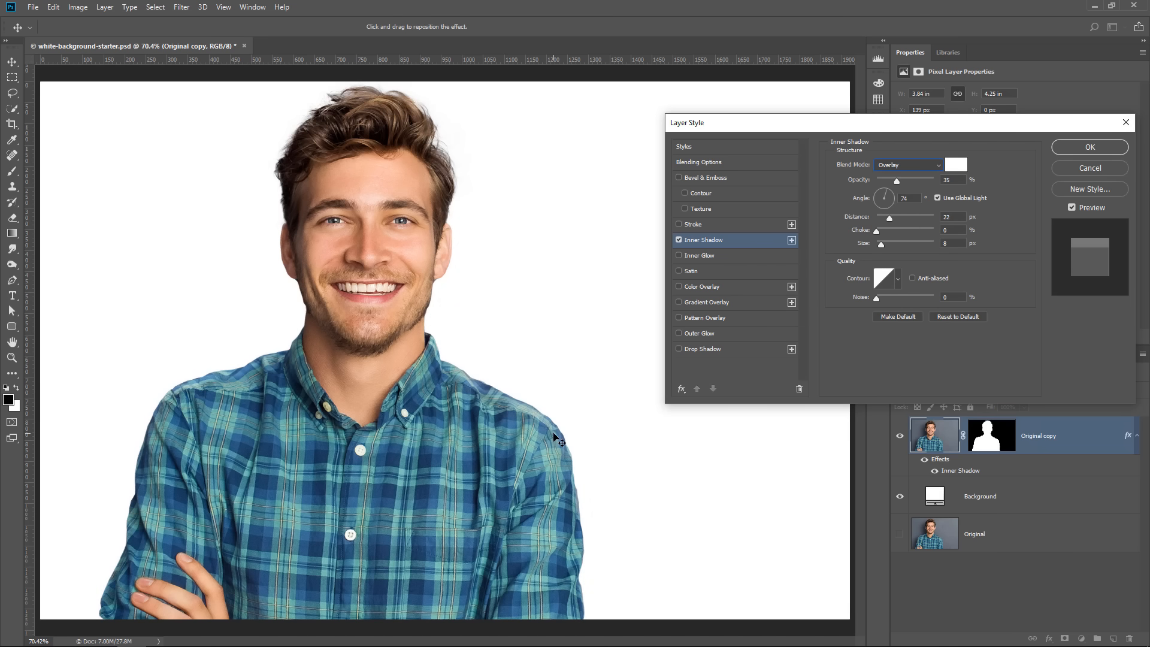
pyautogui.moveTo(899, 183); pyautogui.dragTo(974, 188)
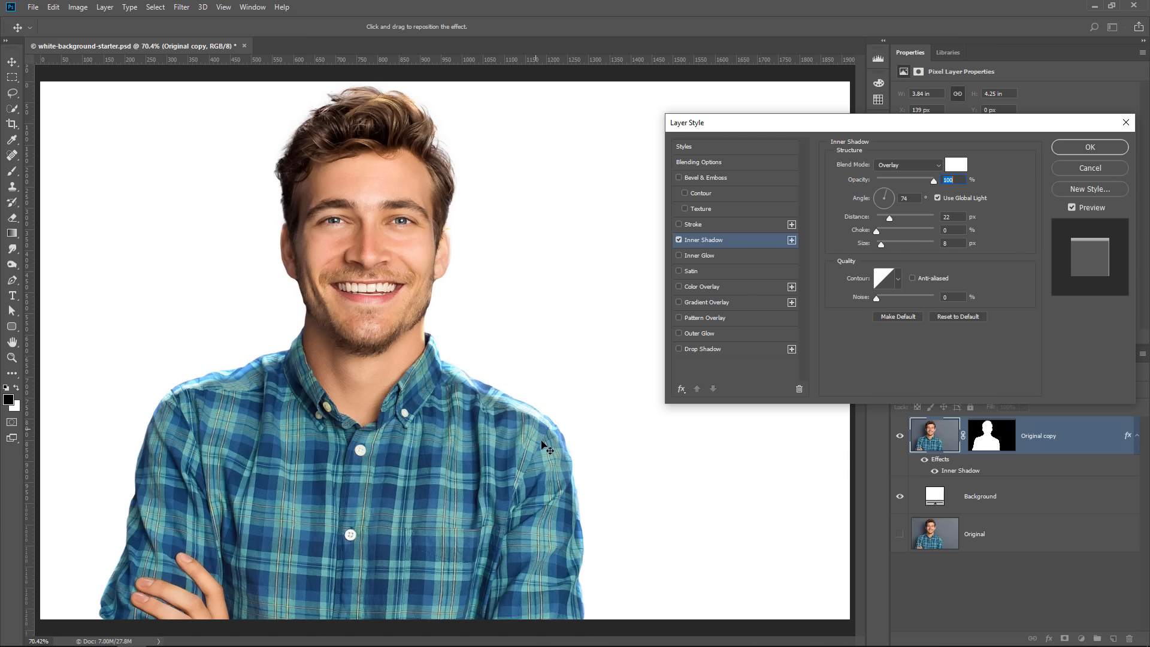
pyautogui.moveTo(881, 245); pyautogui.dragTo(886, 245)
pyautogui.moveTo(518, 424); pyautogui.dragTo(503, 420)
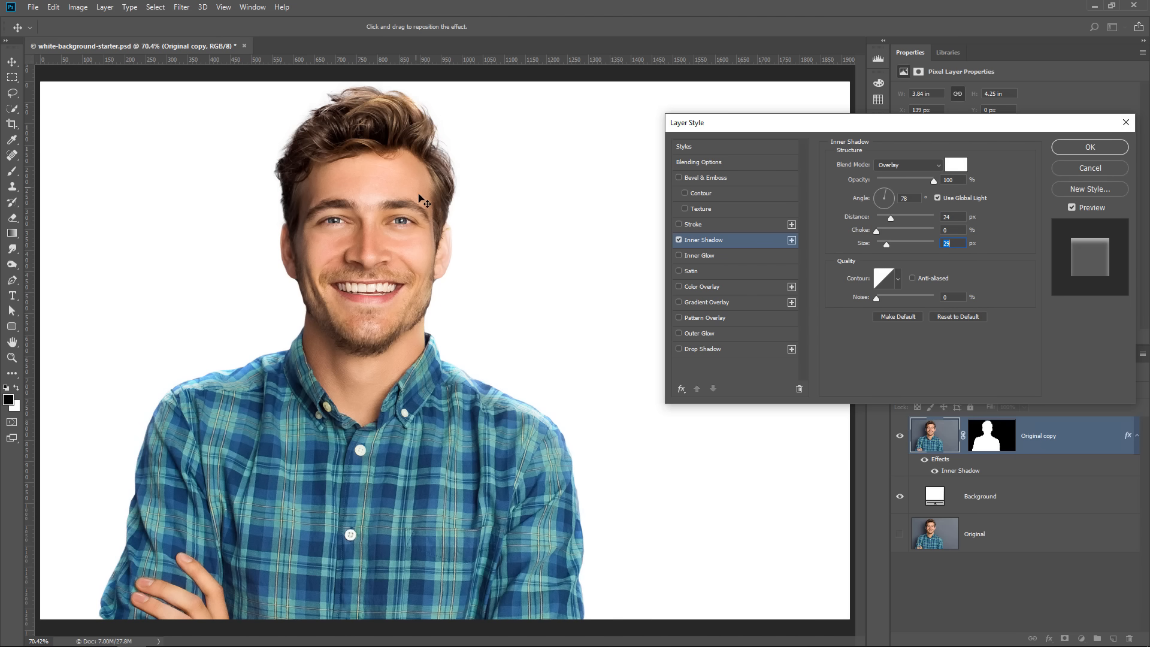
# Move the Inner Shadow to about 46° and 43 px distance, set its opacity to 60%, and add a second Inner Shadow
pyautogui.moveTo(577, 374); pyautogui.dragTo(567, 378)
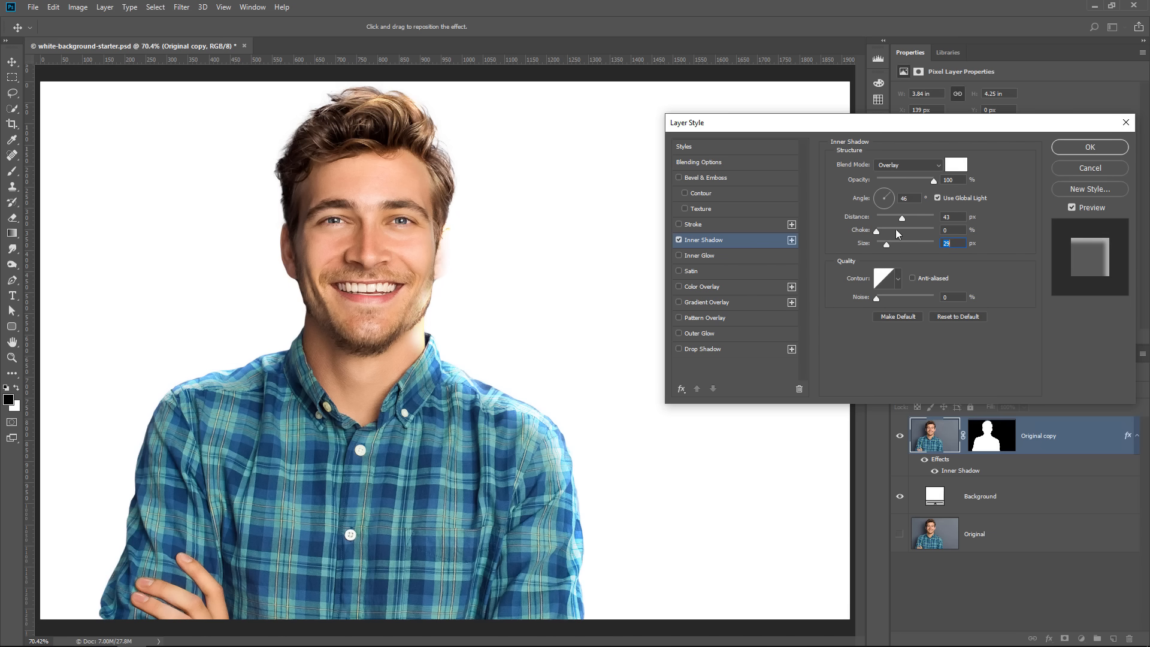
pyautogui.click(902, 178)
pyautogui.moveTo(900, 179); pyautogui.dragTo(911, 181)
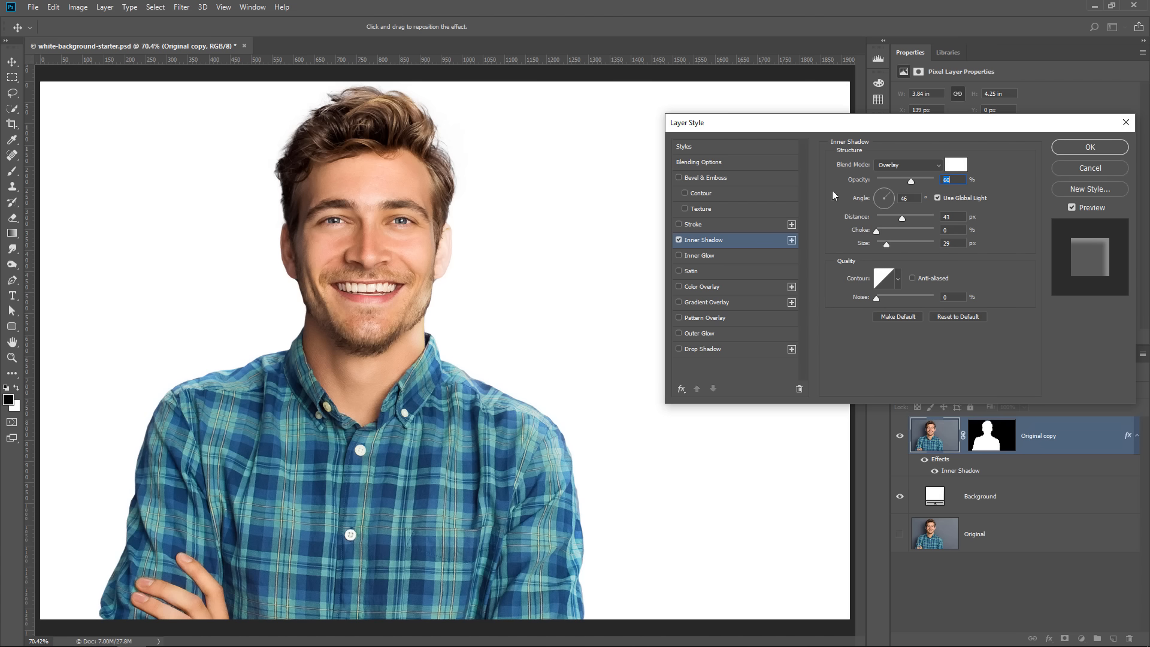
pyautogui.click(792, 240)
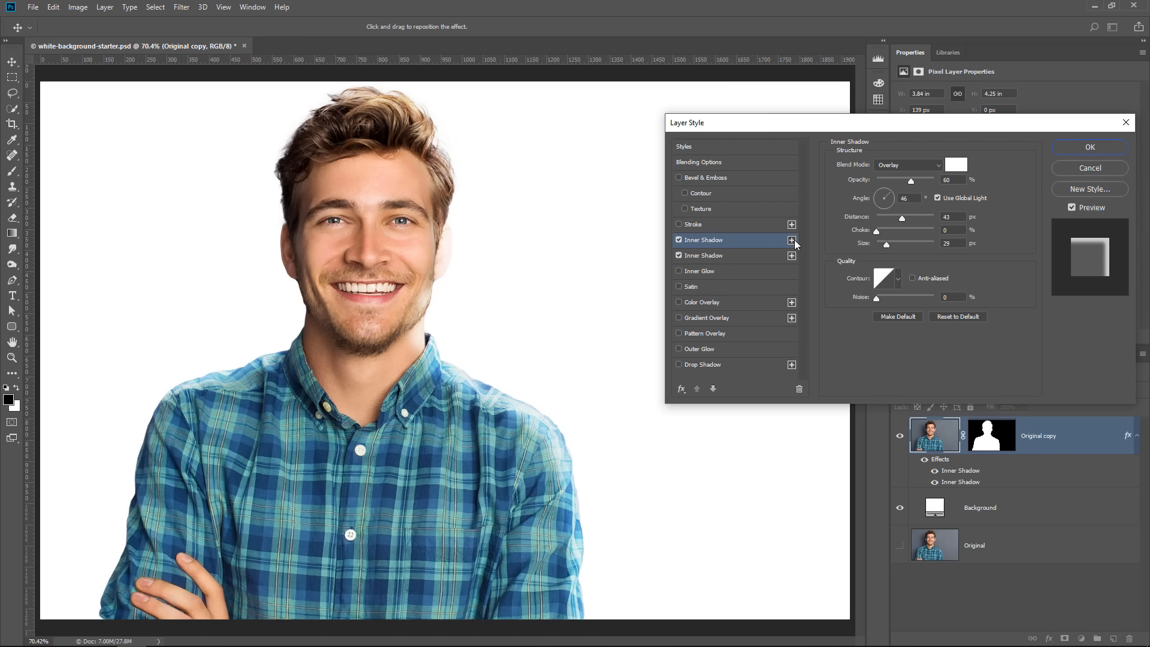
# Turn off Use Global Light for the upper Inner Shadow, move it to about 81° and 7 px distance, set opacity to 44%, and apply
pyautogui.moveTo(330, 304)
pyautogui.mouseDown()
pyautogui.moveTo(327, 316)
pyautogui.moveTo(327, 304)
pyautogui.mouseUp()
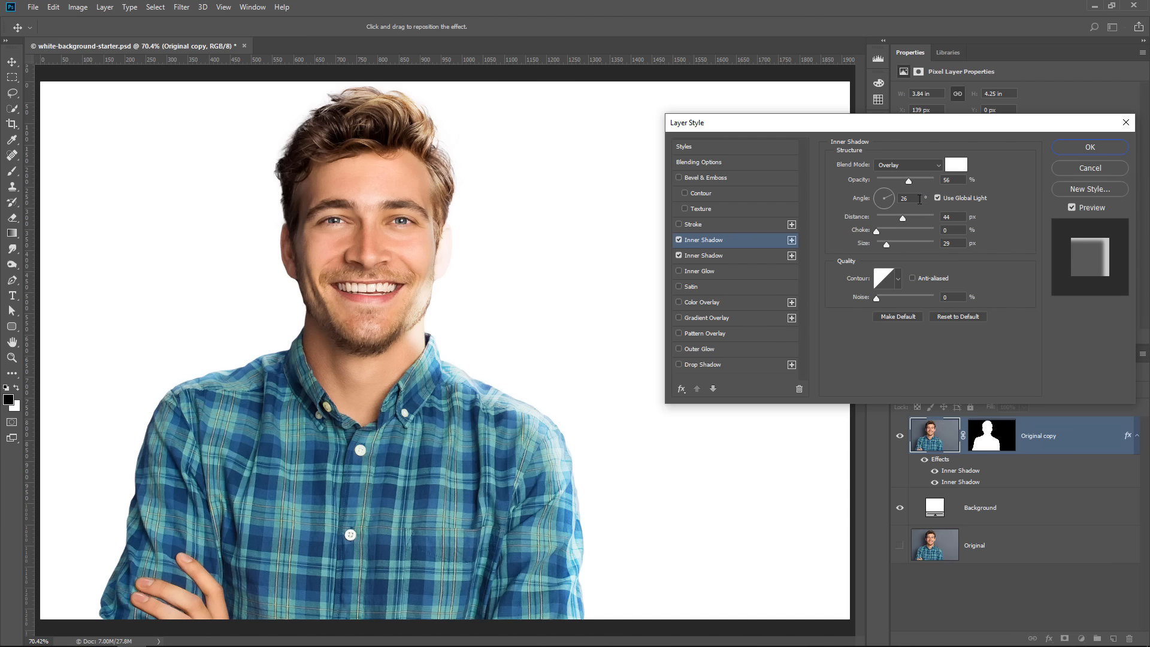
pyautogui.click(938, 199)
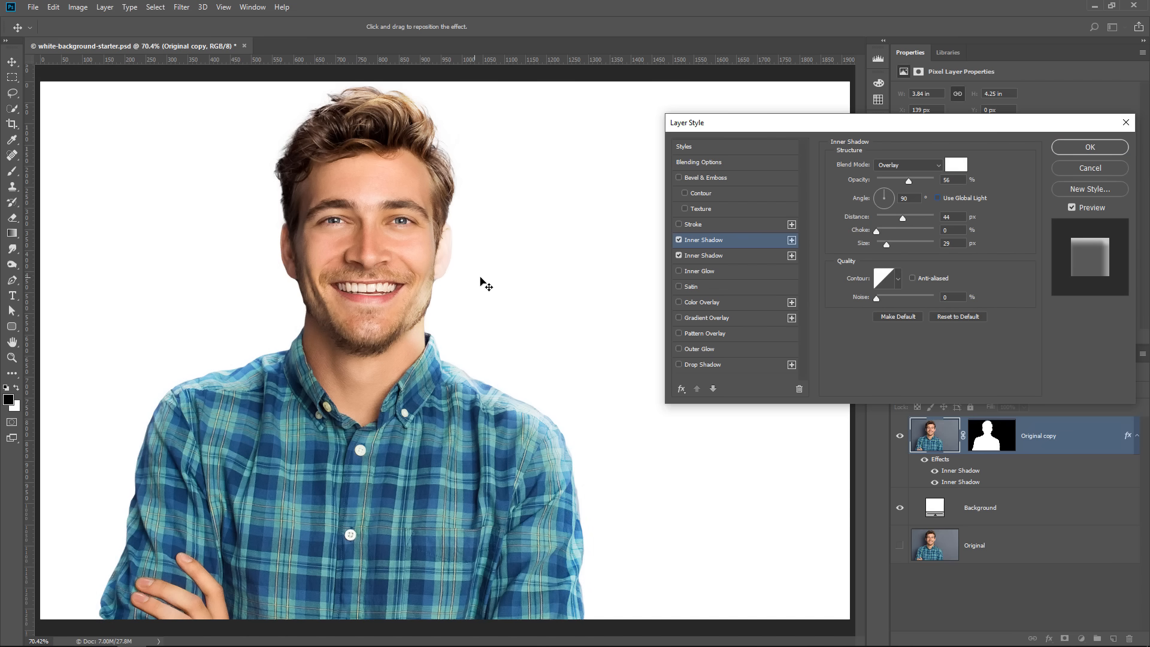
pyautogui.moveTo(351, 287)
pyautogui.mouseDown()
pyautogui.moveTo(288, 316)
pyautogui.moveTo(411, 282)
pyautogui.moveTo(441, 205)
pyautogui.moveTo(293, 251)
pyautogui.moveTo(482, 214)
pyautogui.moveTo(299, 260)
pyautogui.moveTo(345, 268)
pyautogui.mouseUp()
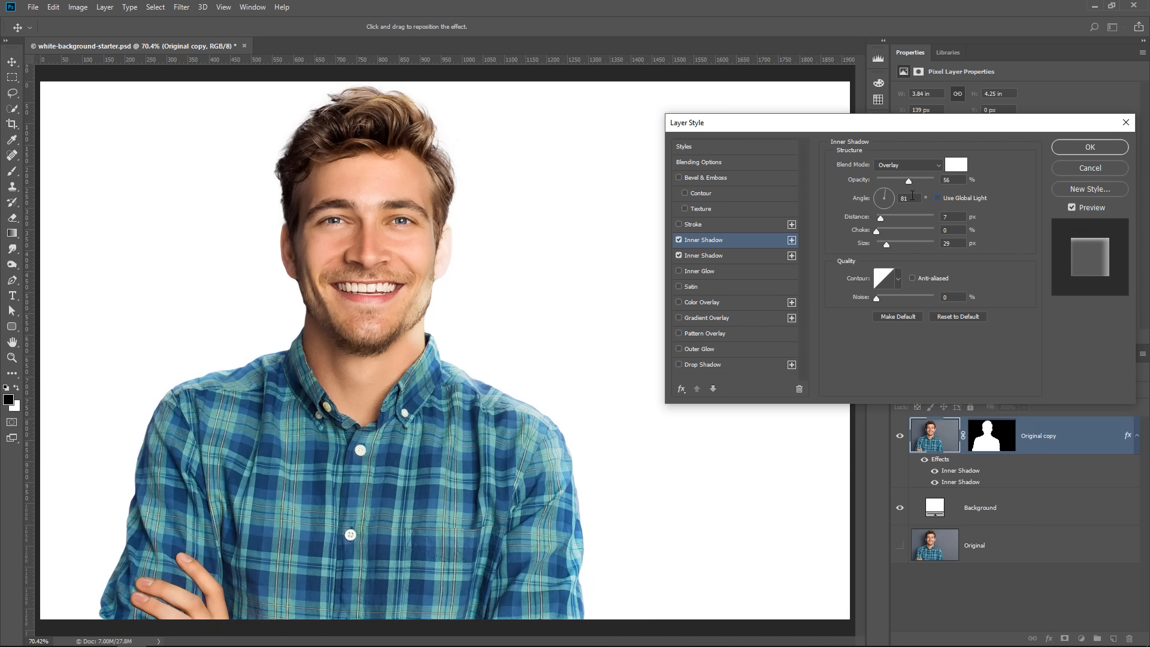
pyautogui.click(886, 195)
pyautogui.moveTo(908, 181)
pyautogui.mouseDown()
pyautogui.moveTo(849, 190)
pyautogui.moveTo(901, 183)
pyautogui.mouseUp()
pyautogui.click(1084, 148)
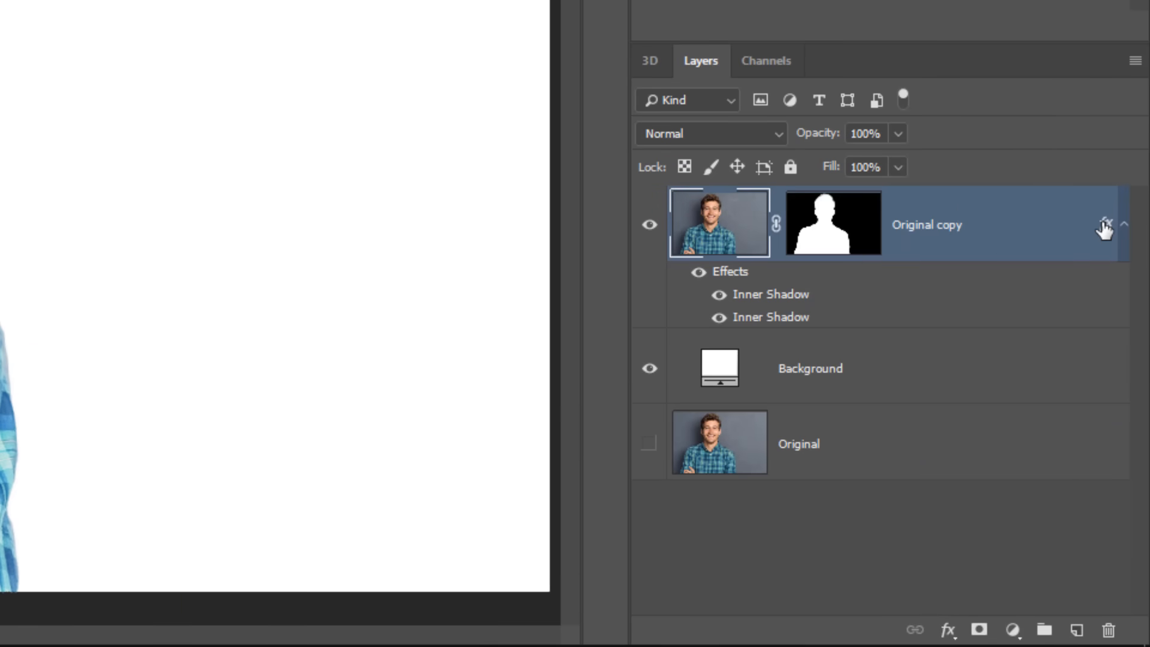
# Convert the Original copy layer's Inner Shadow effects into separate layers and select the uppermost shadow layer
pyautogui.rightClick(1113, 293)
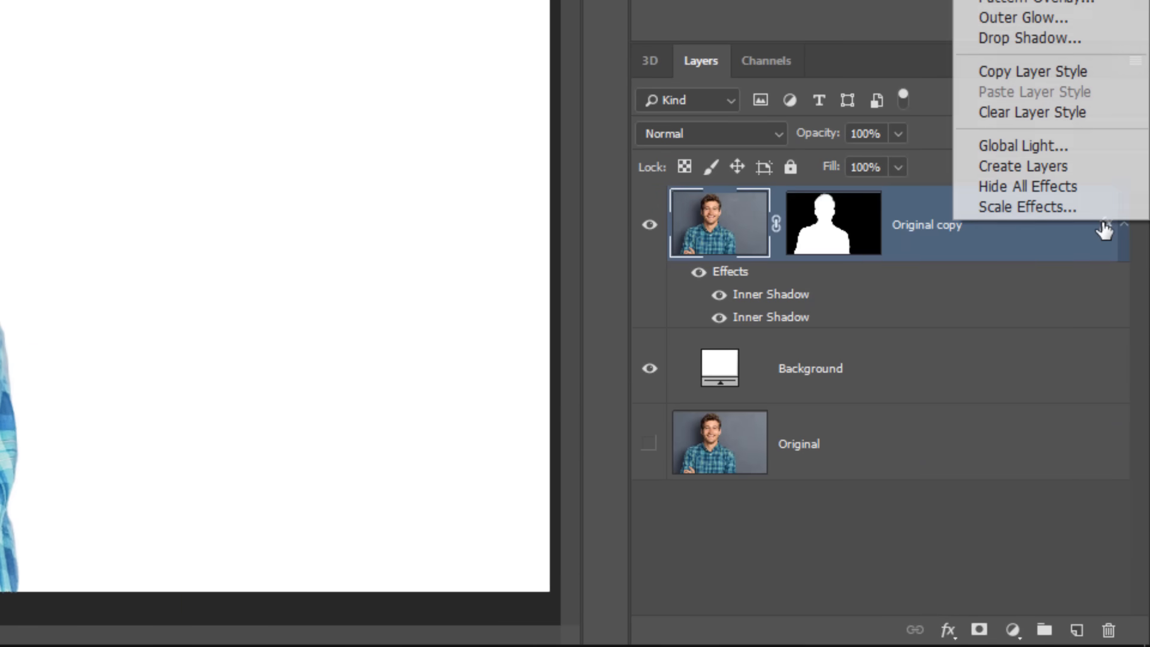
pyautogui.click(1063, 166)
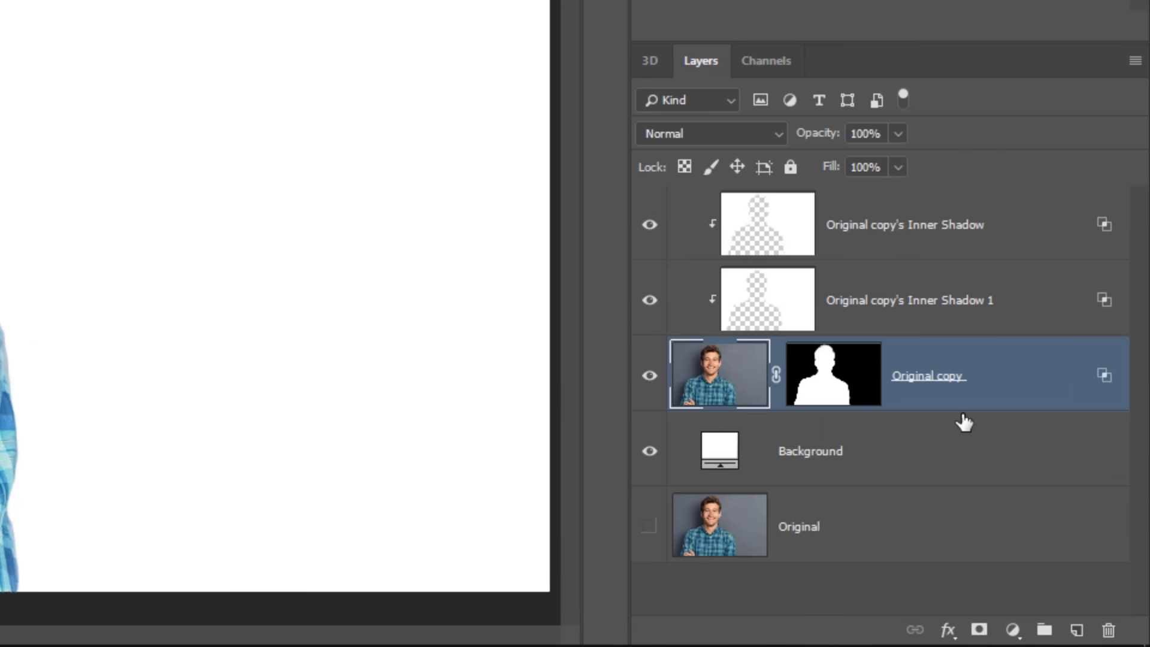
pyautogui.click(866, 315)
pyautogui.click(862, 240)
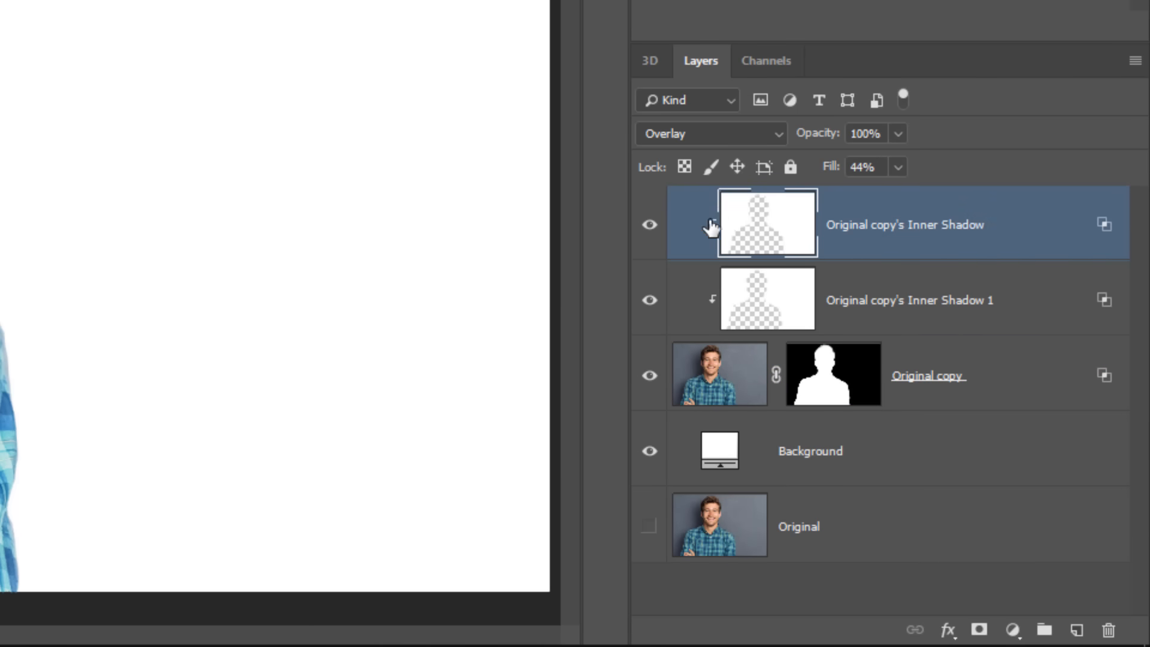
pyautogui.click(744, 386)
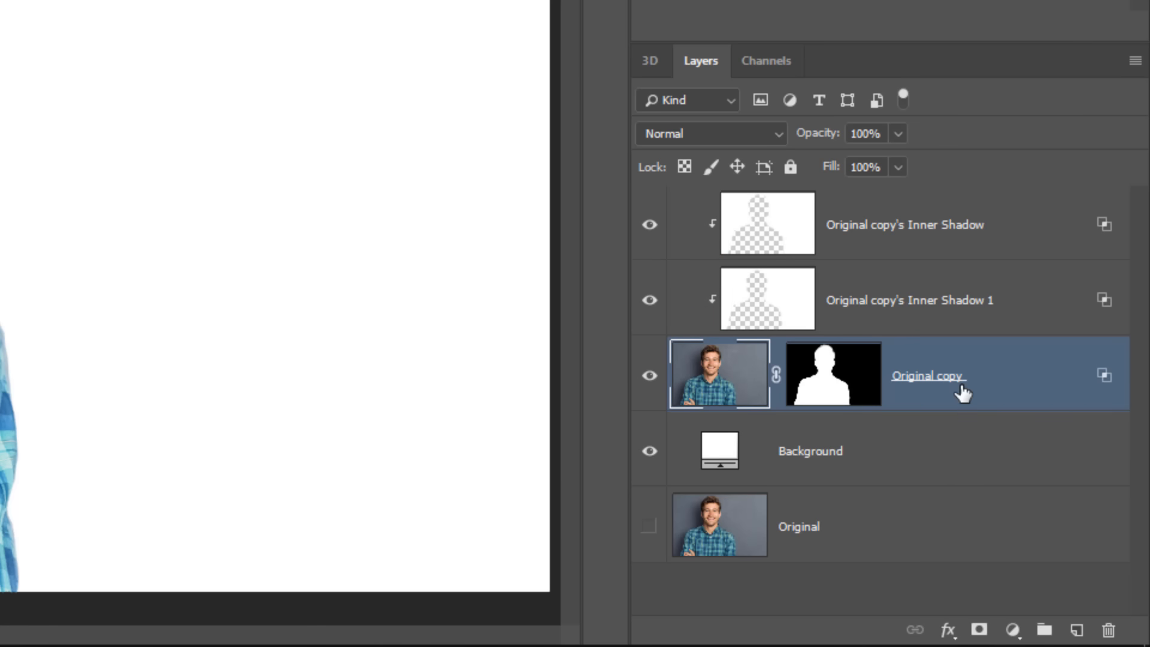
pyautogui.click(872, 308)
pyautogui.click(838, 231)
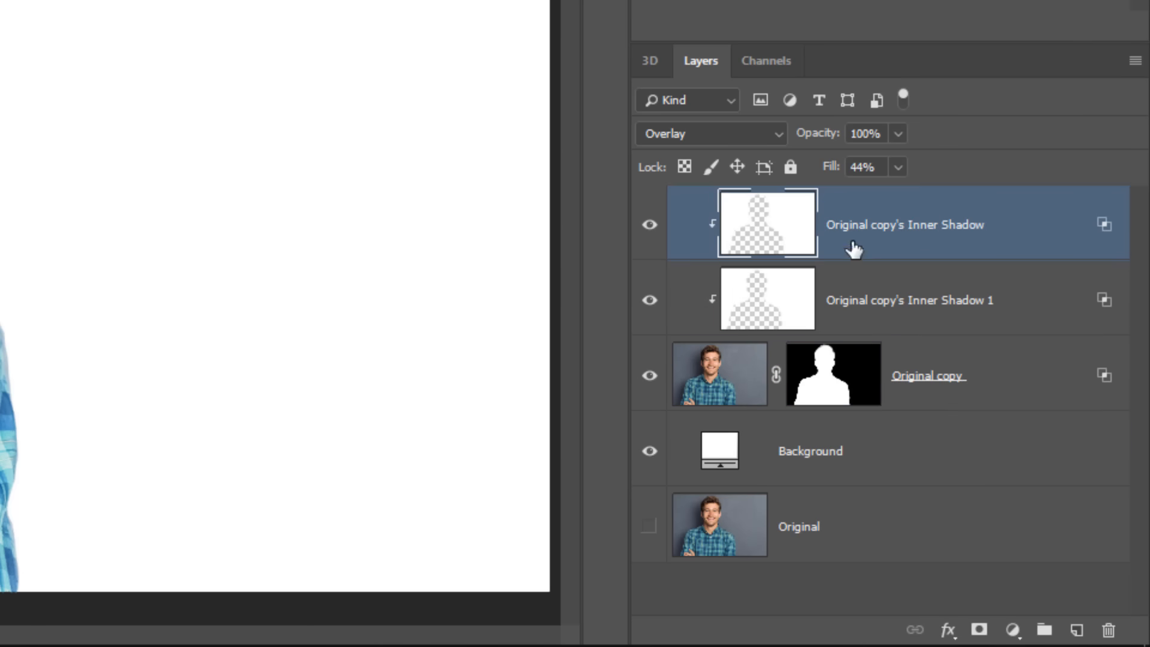
pyautogui.click(880, 311)
pyautogui.click(882, 255)
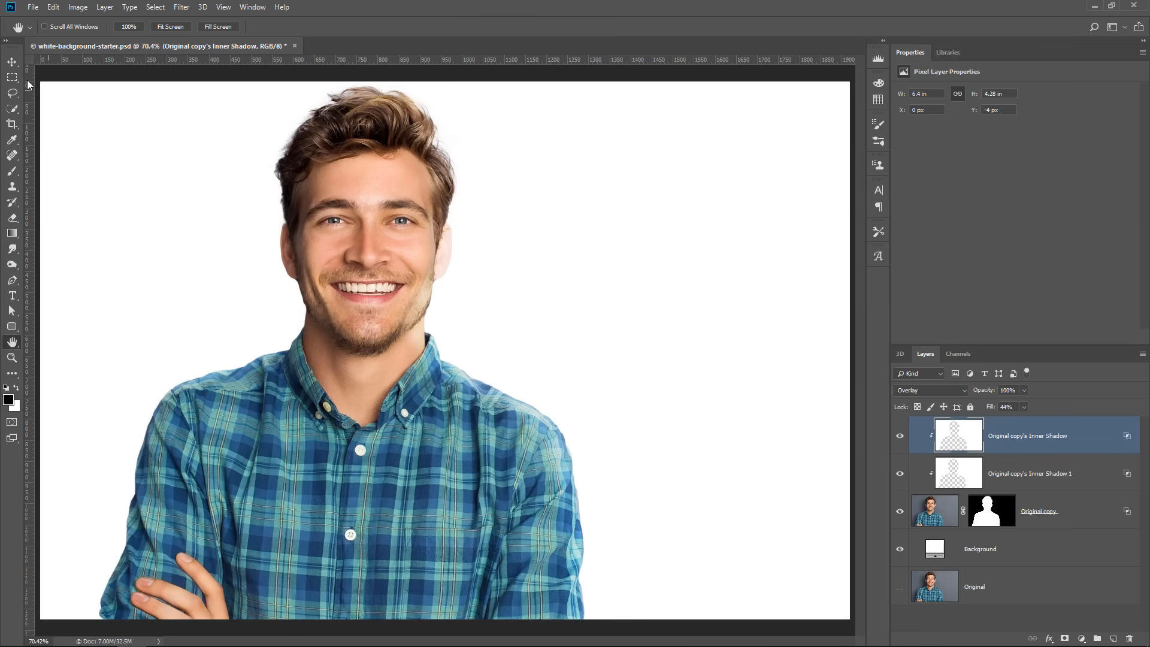
# Try moving and duplicating the uppermost Inner Shadow layer, undoing the move and deleting the duplicate
pyautogui.click(12, 62)
pyautogui.moveTo(527, 318); pyautogui.dragTo(588, 343)
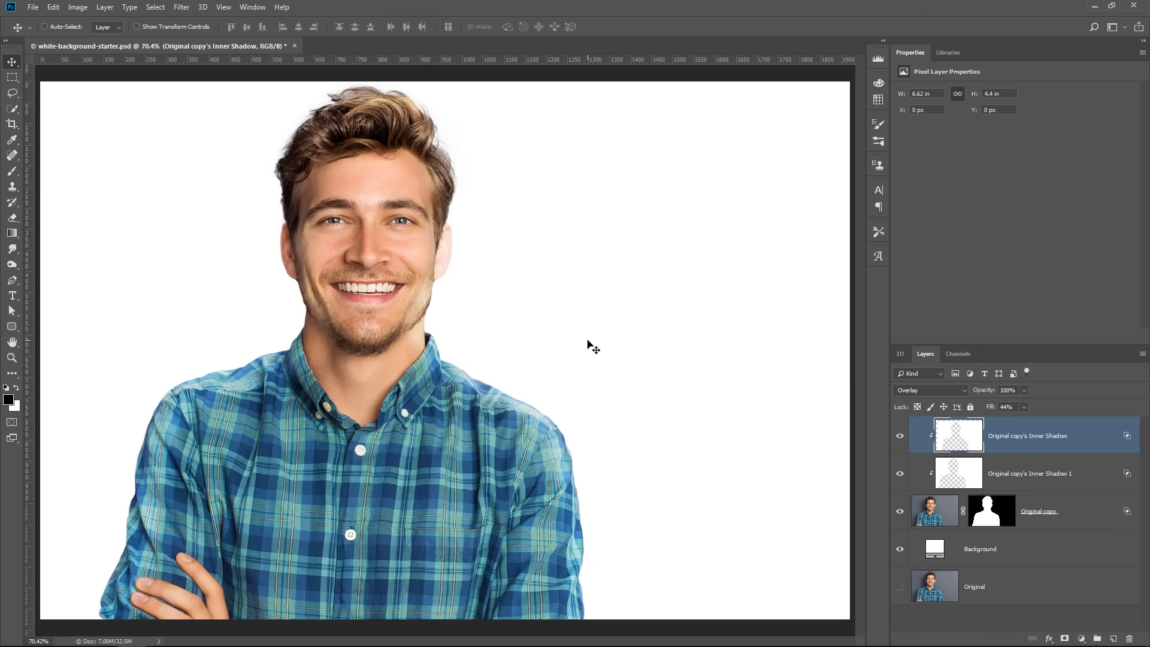
pyautogui.hotkey('ctrl', 'alt', 'z')
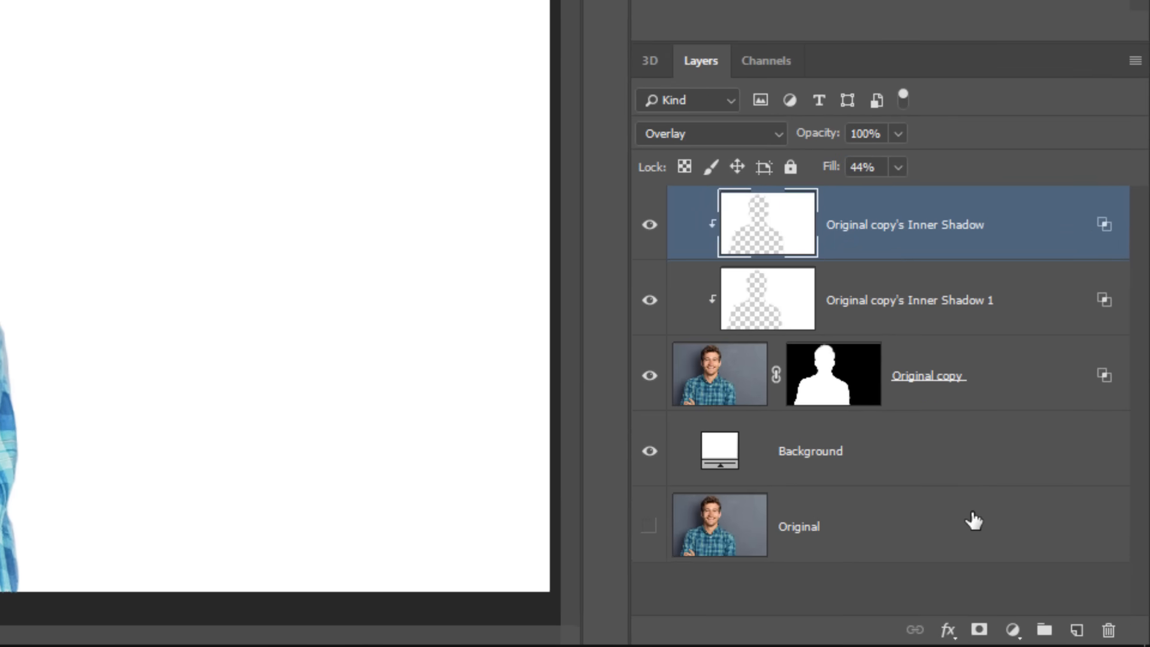
pyautogui.hotkey('ctrl', 'j')
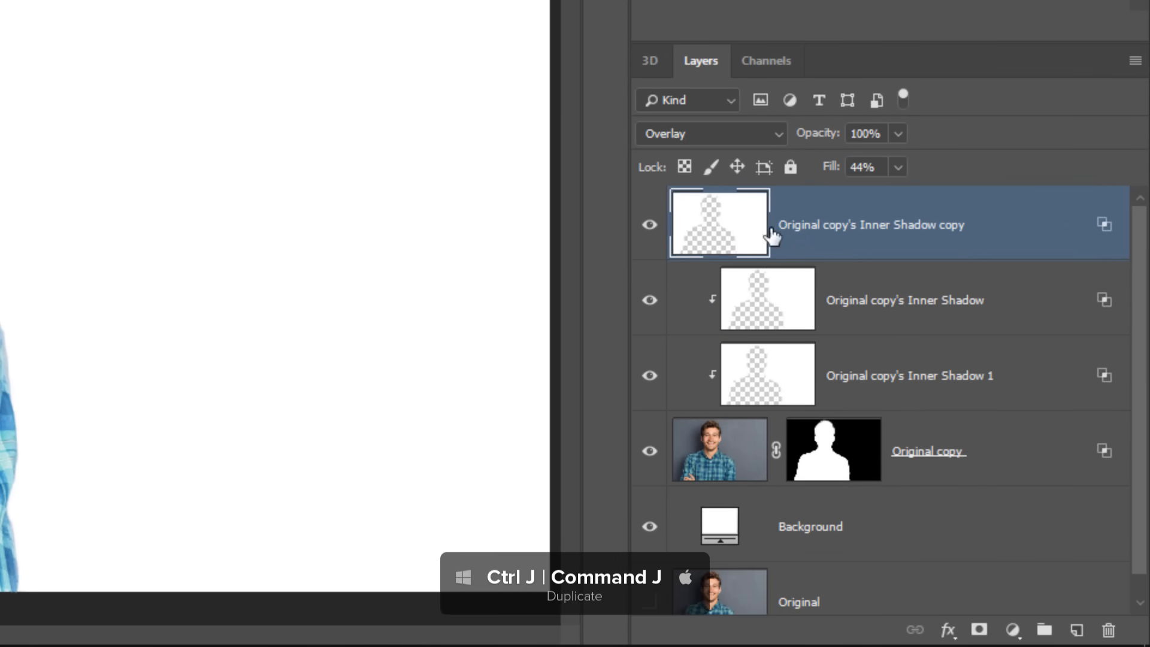
pyautogui.moveTo(765, 243); pyautogui.dragTo(1095, 590)
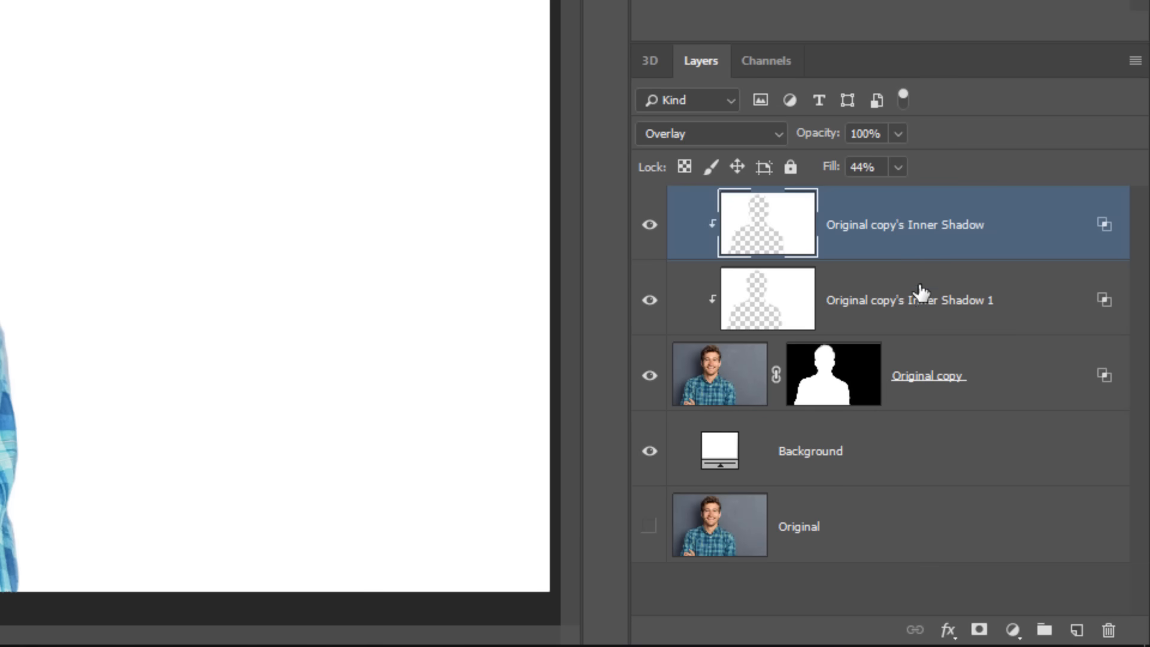
# Add a white layer mask to each of the two Inner Shadow layers
pyautogui.click(980, 630)
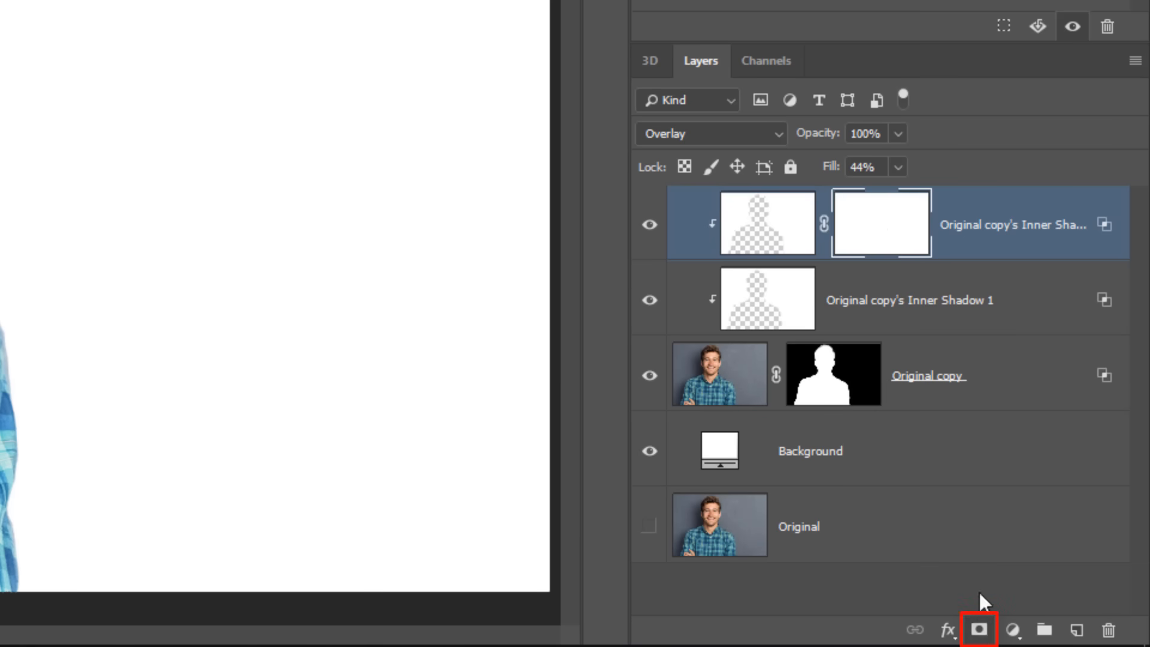
pyautogui.click(898, 321)
pyautogui.click(979, 630)
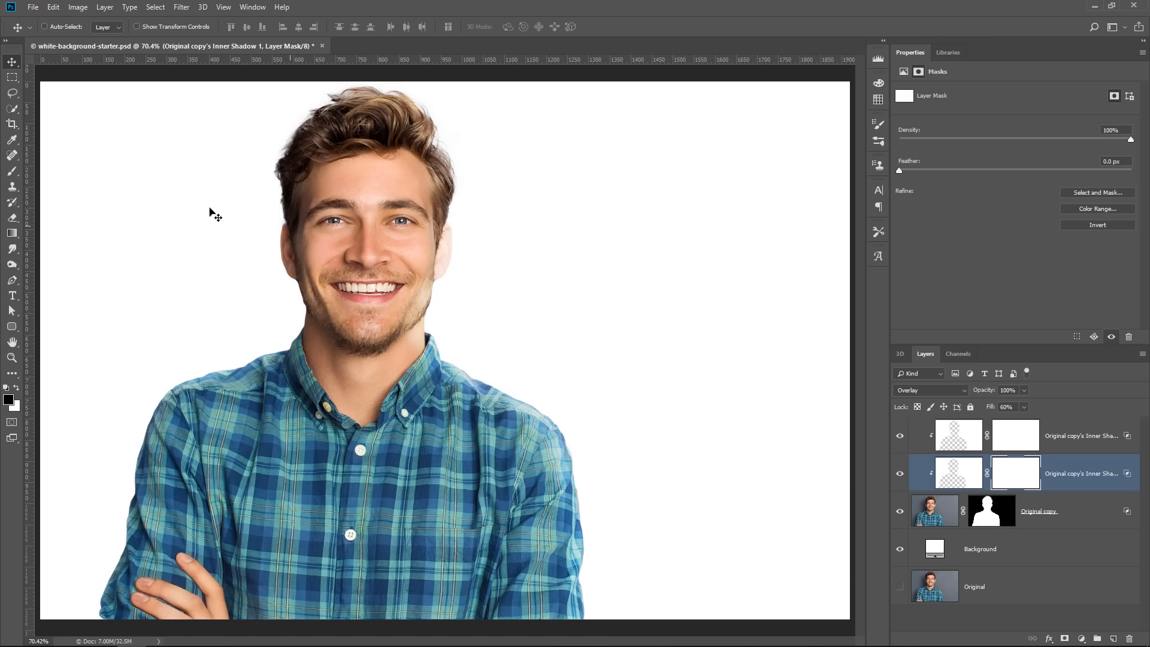
# Paint with an 80 px black brush on the Inner Shadow 1 layer's mask over the bright ear and cheek
pyautogui.click(14, 172)
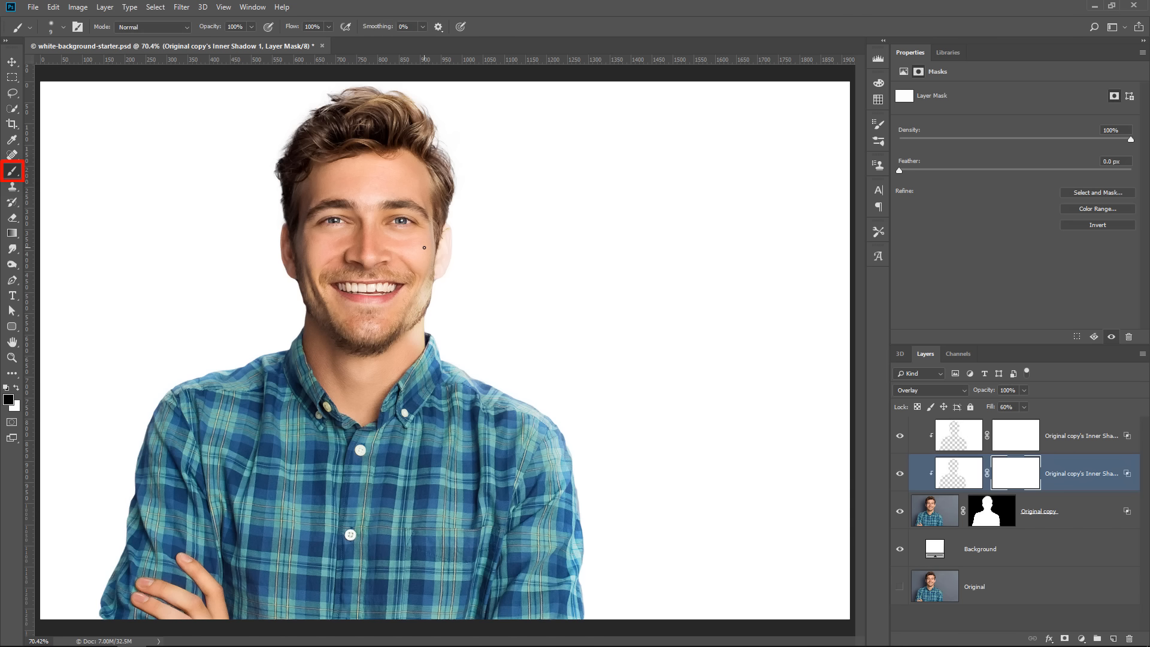
pyautogui.press(']')
pyautogui.press(']')
pyautogui.press(']')
pyautogui.press(']')
pyautogui.press(']')
pyautogui.press(']')
pyautogui.press(']')
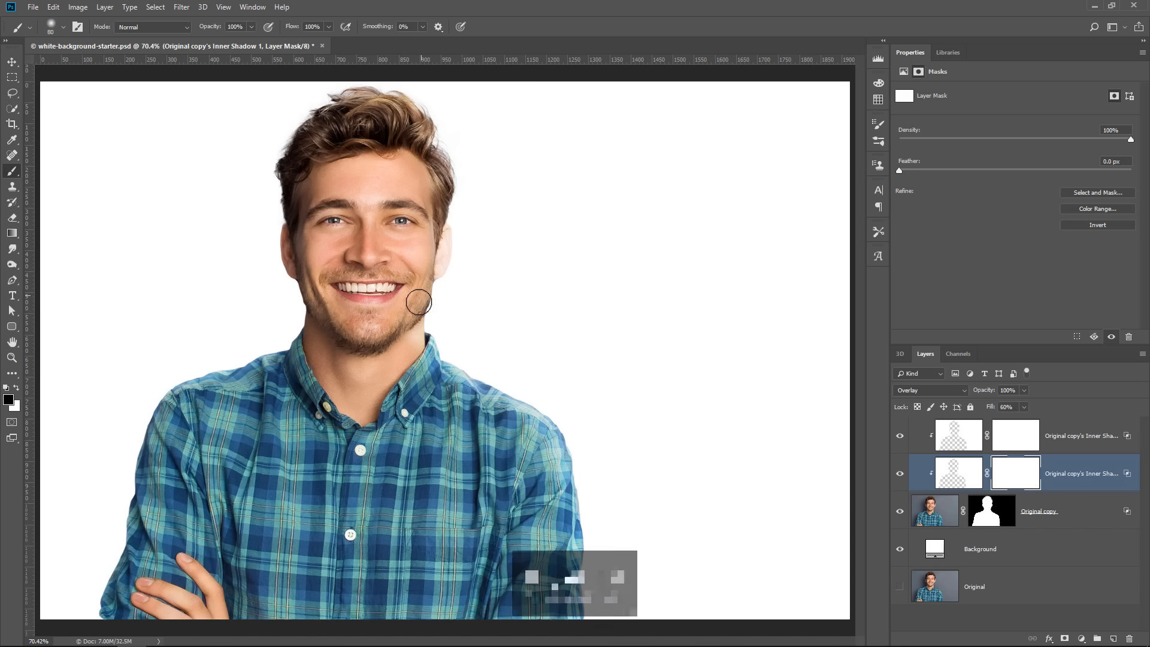
pyautogui.moveTo(418, 292)
pyautogui.mouseDown()
pyautogui.moveTo(447, 223)
pyautogui.moveTo(423, 272)
pyautogui.mouseUp()
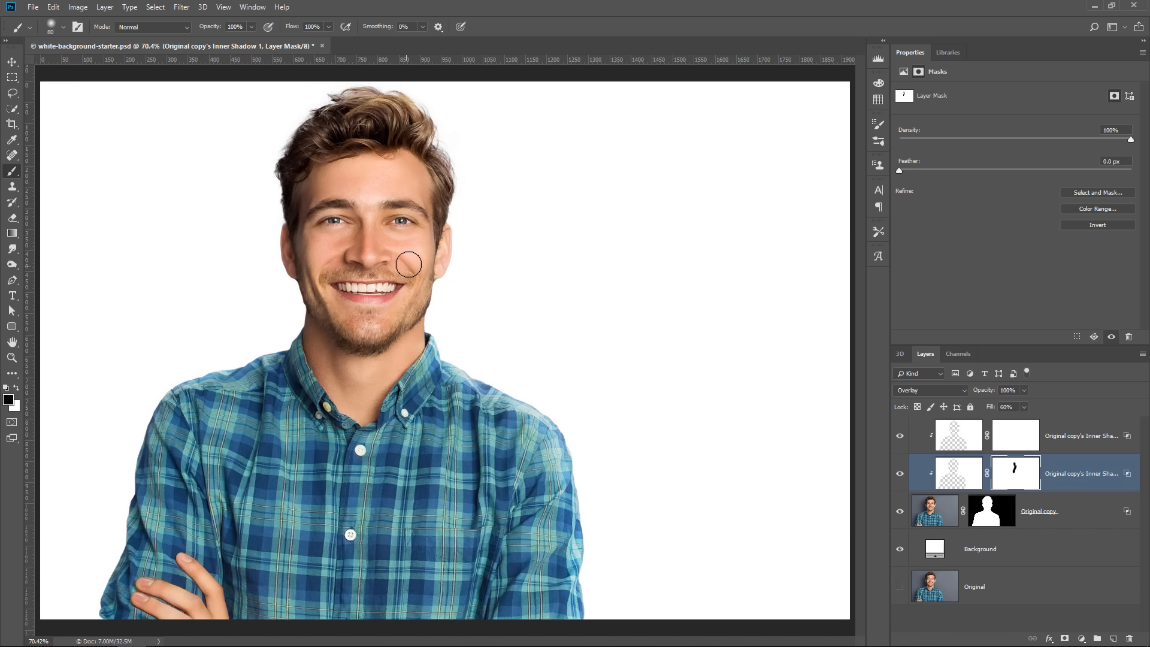
# Compare the portrait with and without the two Inner Shadow layers by toggling their visibility, leaving both visible
pyautogui.click(900, 474)
pyautogui.click(898, 476)
pyautogui.click(900, 438)
pyautogui.click(900, 438)
pyautogui.click(900, 439)
pyautogui.click(899, 439)
pyautogui.click(899, 439)
pyautogui.click(899, 439)
pyautogui.click(897, 439)
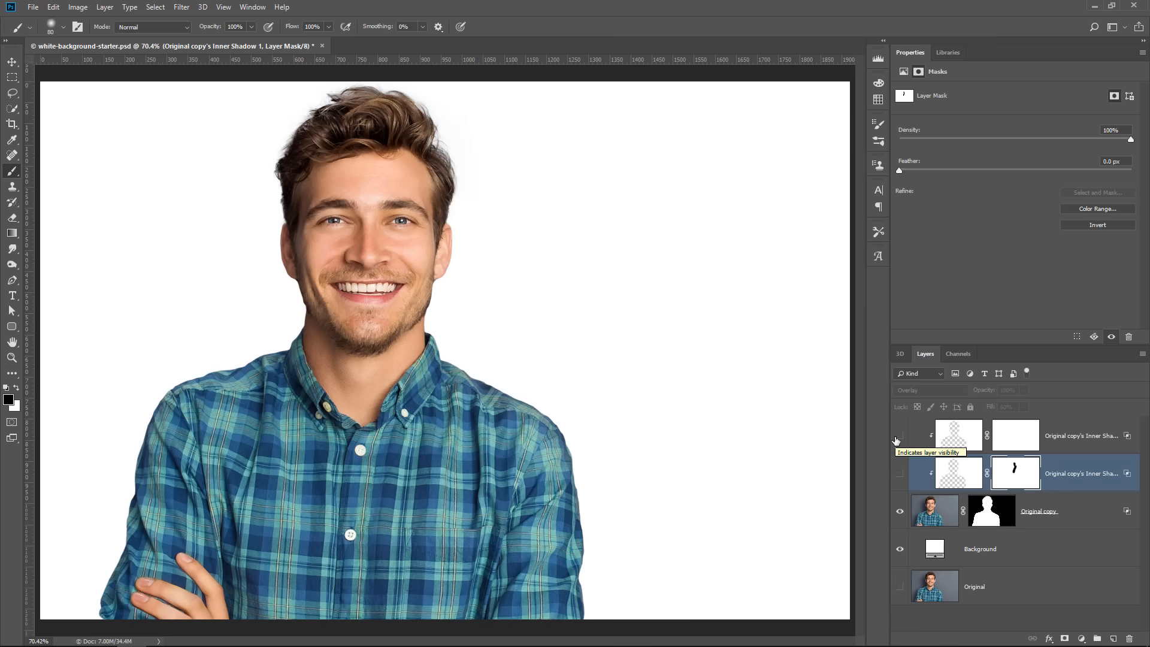
pyautogui.click(898, 473)
pyautogui.click(900, 438)
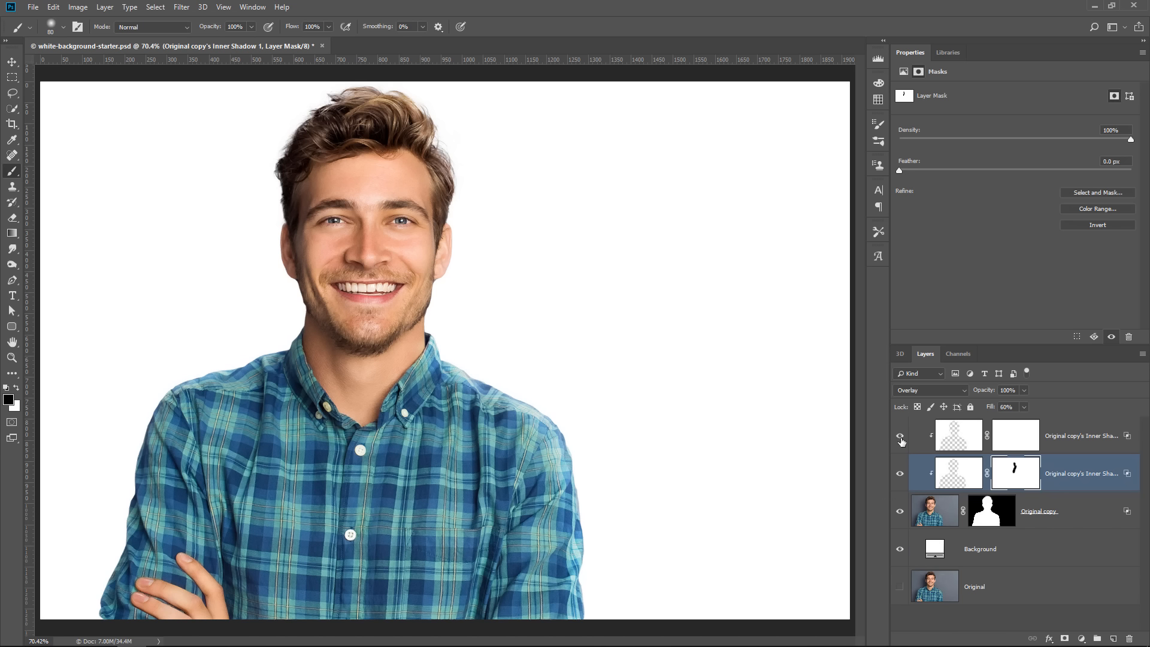
# Show only the Original layer, duplicate it, and place the duplicate directly above the Background layer
pyautogui.moveTo(901, 438); pyautogui.dragTo(902, 550)
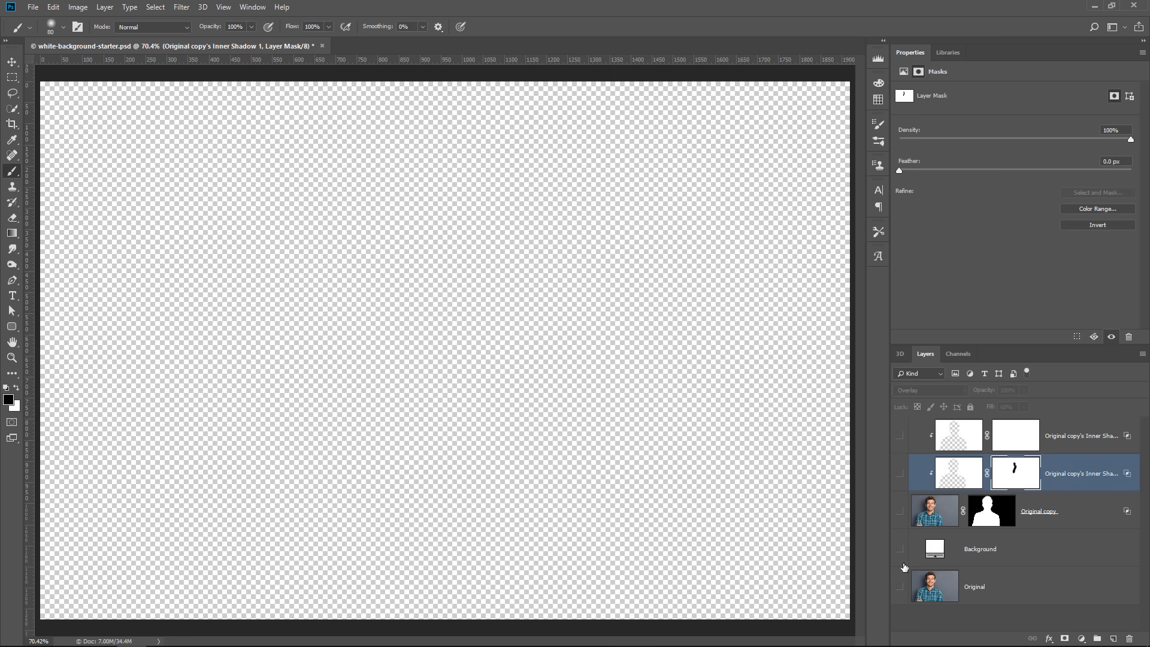
pyautogui.click(899, 587)
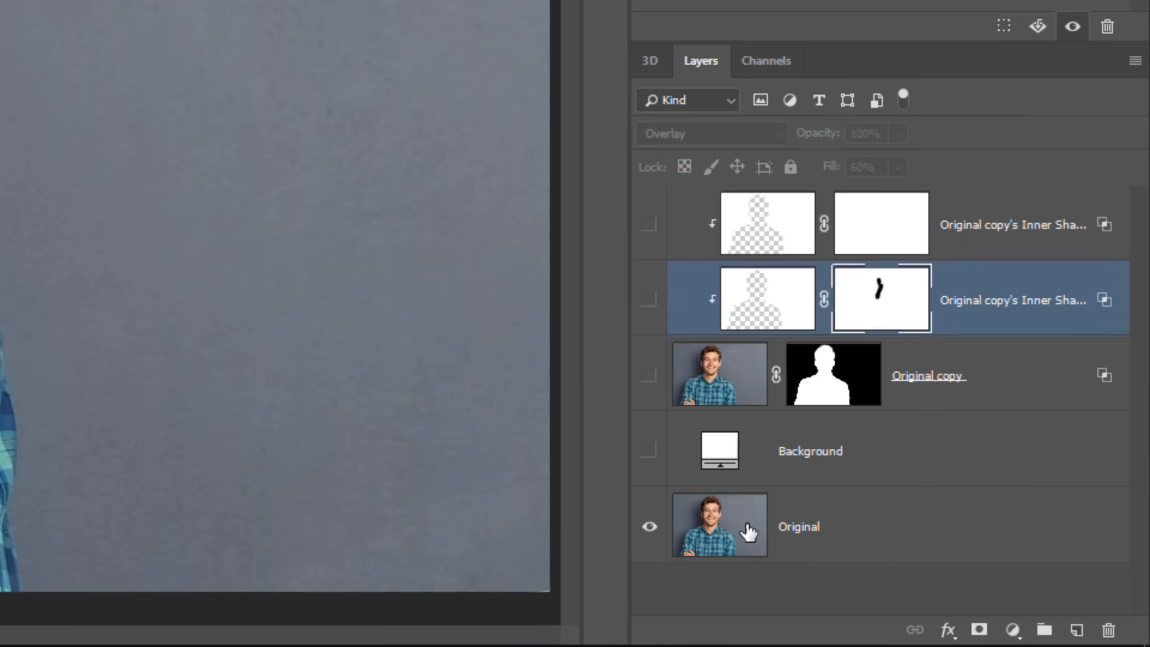
pyautogui.click(961, 586)
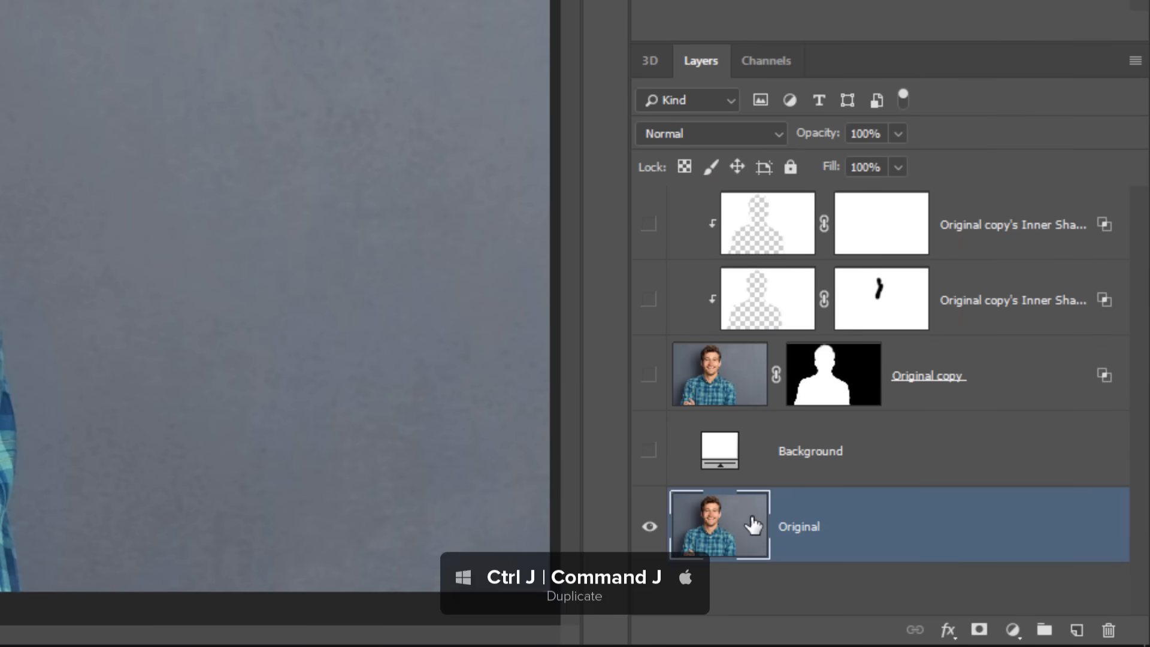
pyautogui.hotkey('ctrl', 'j')
pyautogui.moveTo(754, 507); pyautogui.dragTo(773, 414)
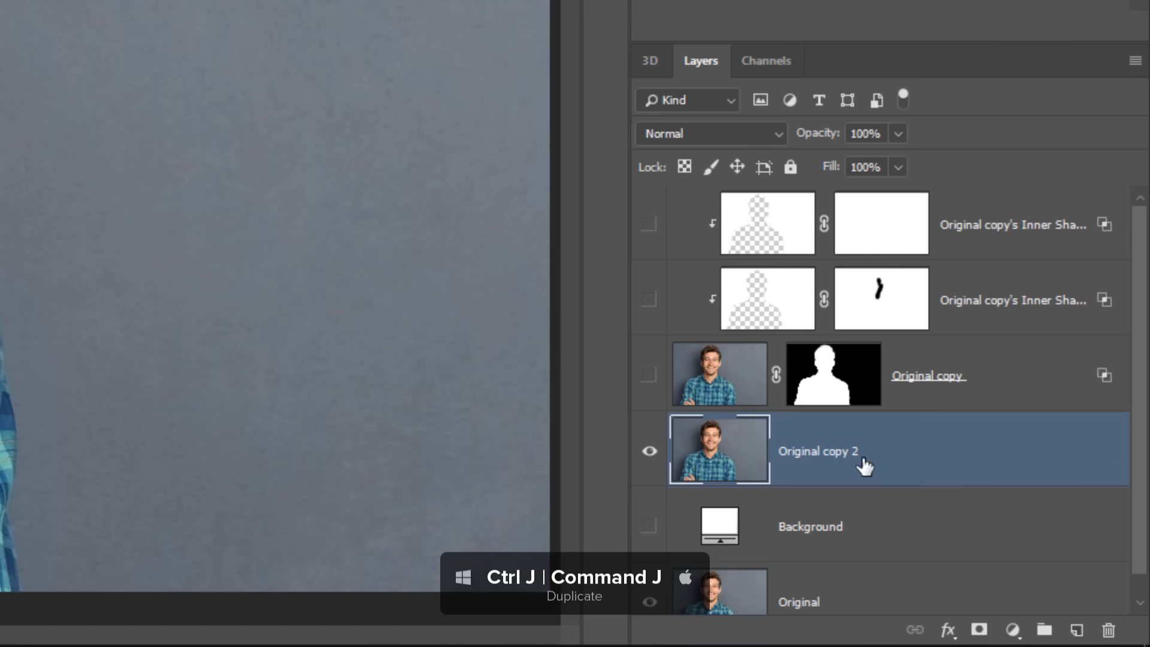
# Rename the new duplicate of the Original layer as Shadow
pyautogui.doubleClick(835, 453)
pyautogui.write('Shadow')
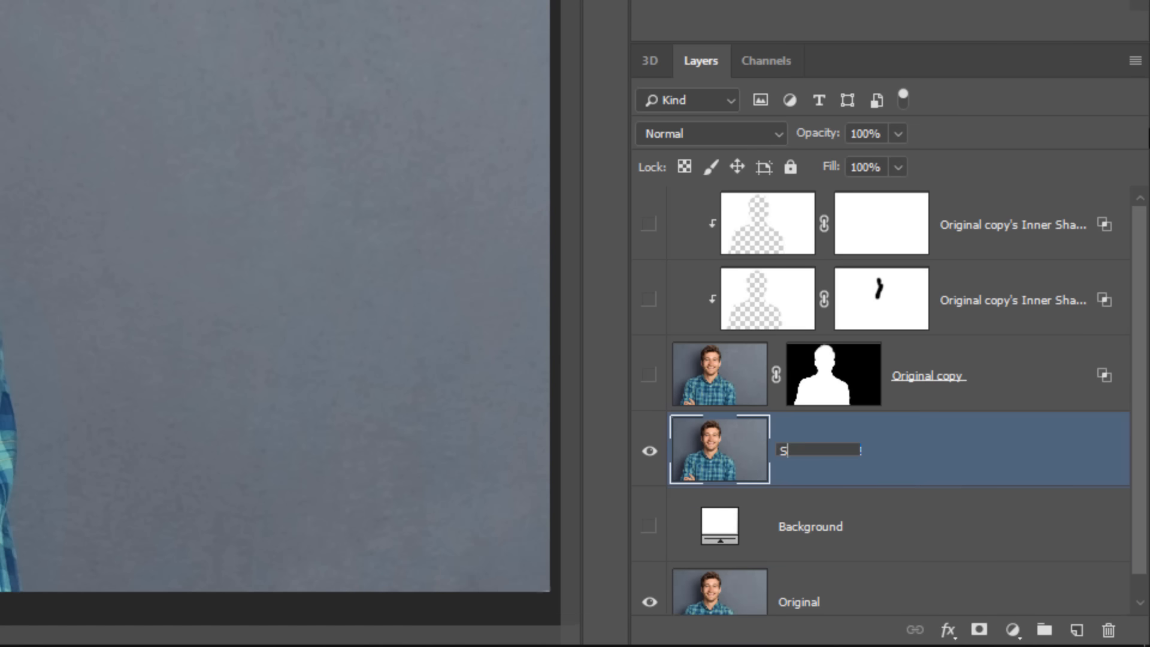
pyautogui.press('Return')
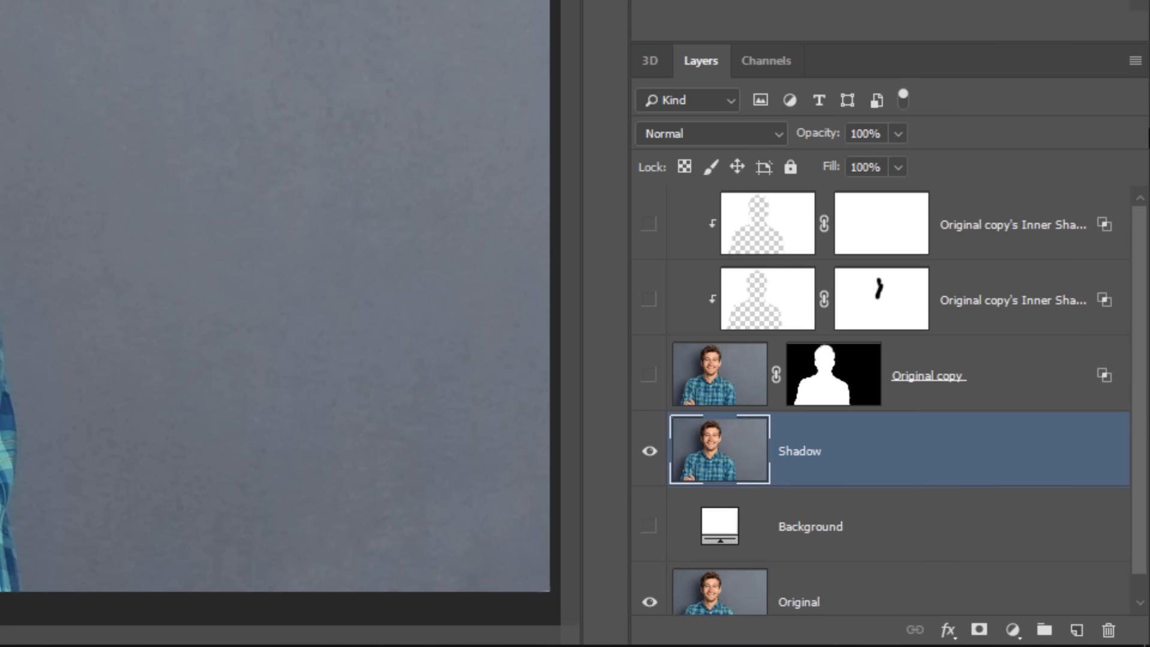
# Rename the lower Inner Shadow layer as Light Warp 1 and the upper one as Light Wrap 2
pyautogui.doubleClick(994, 300)
pyautogui.write('Light War')
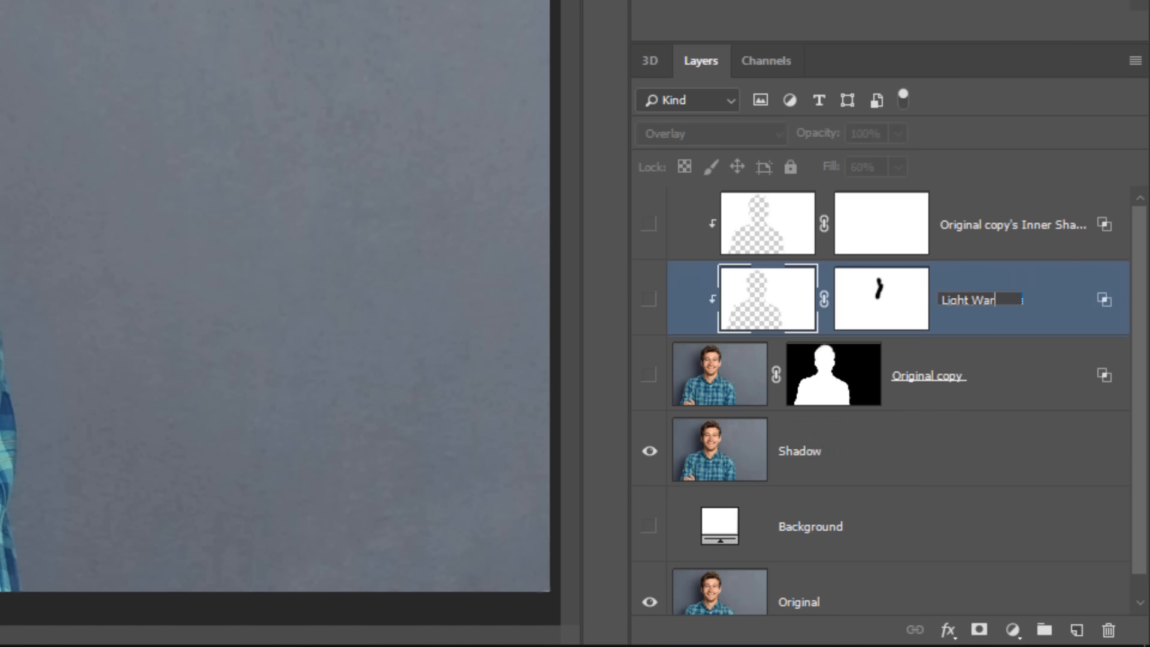
pyautogui.write('p 1')
pyautogui.doubleClick(996, 230)
pyautogui.write('Light Wrap')
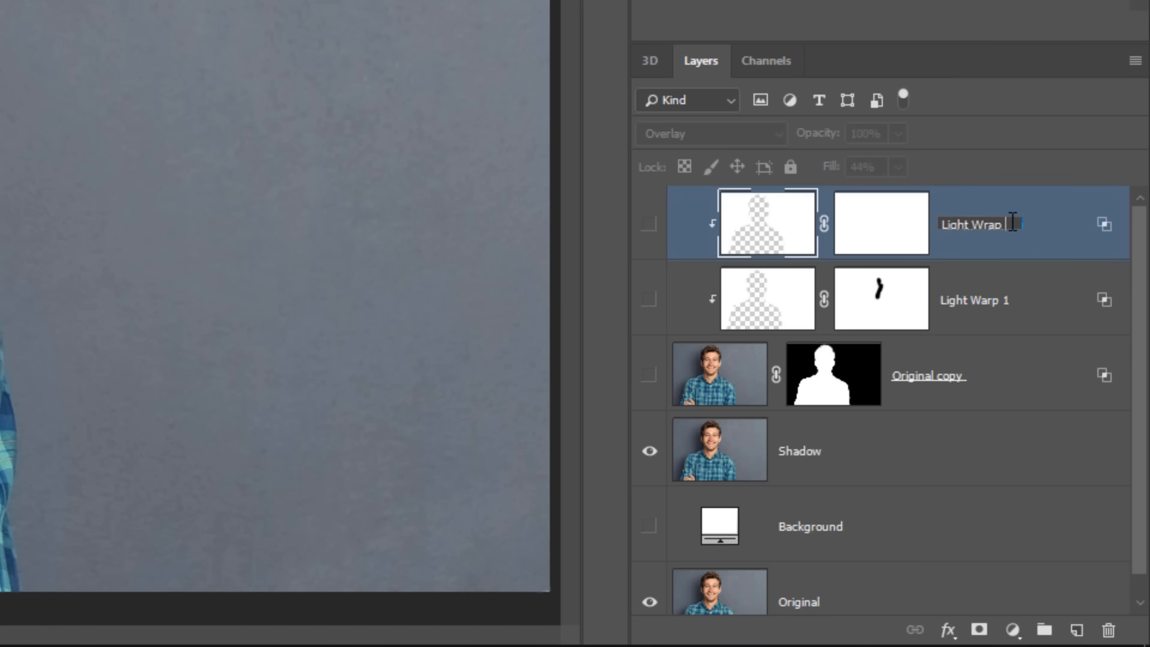
pyautogui.write(' 2')
pyautogui.click(929, 391)
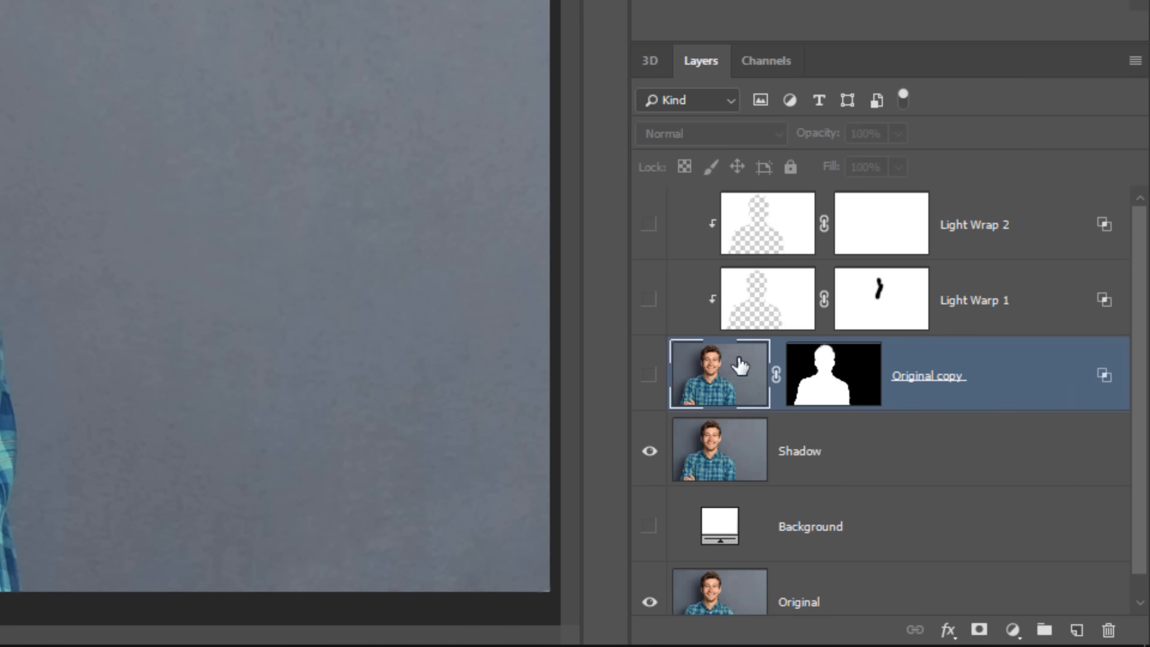
# Select the Shadow layer and desaturate it
pyautogui.click(649, 456)
pyautogui.click(712, 461)
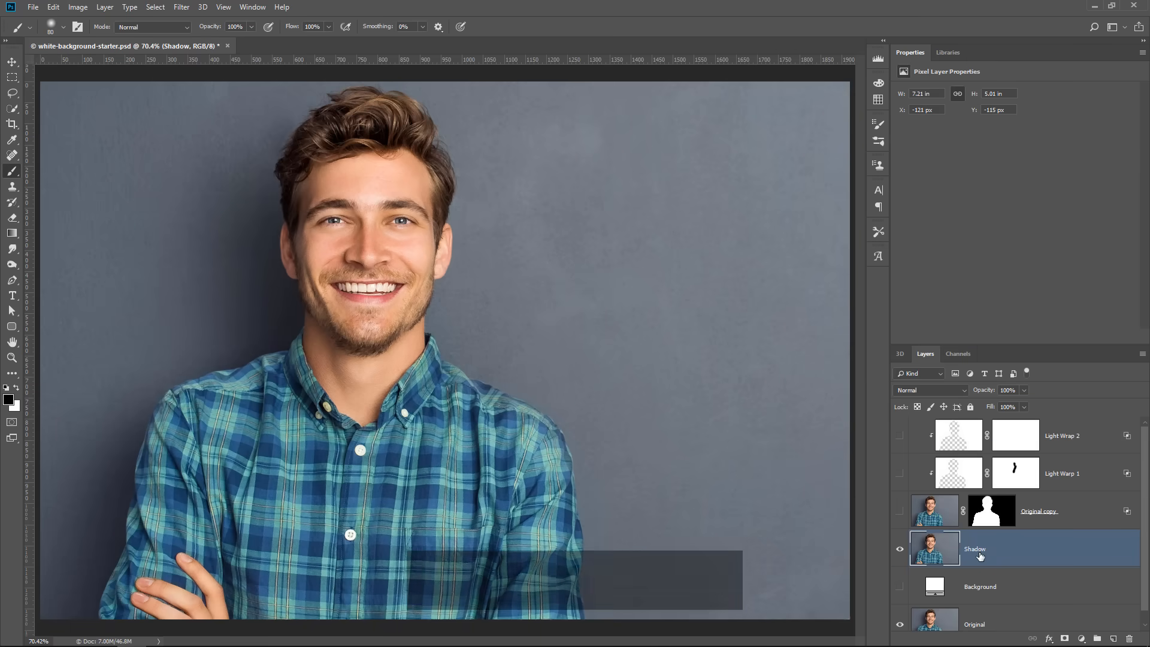
pyautogui.hotkey('ctrl', 'shift', 'u')
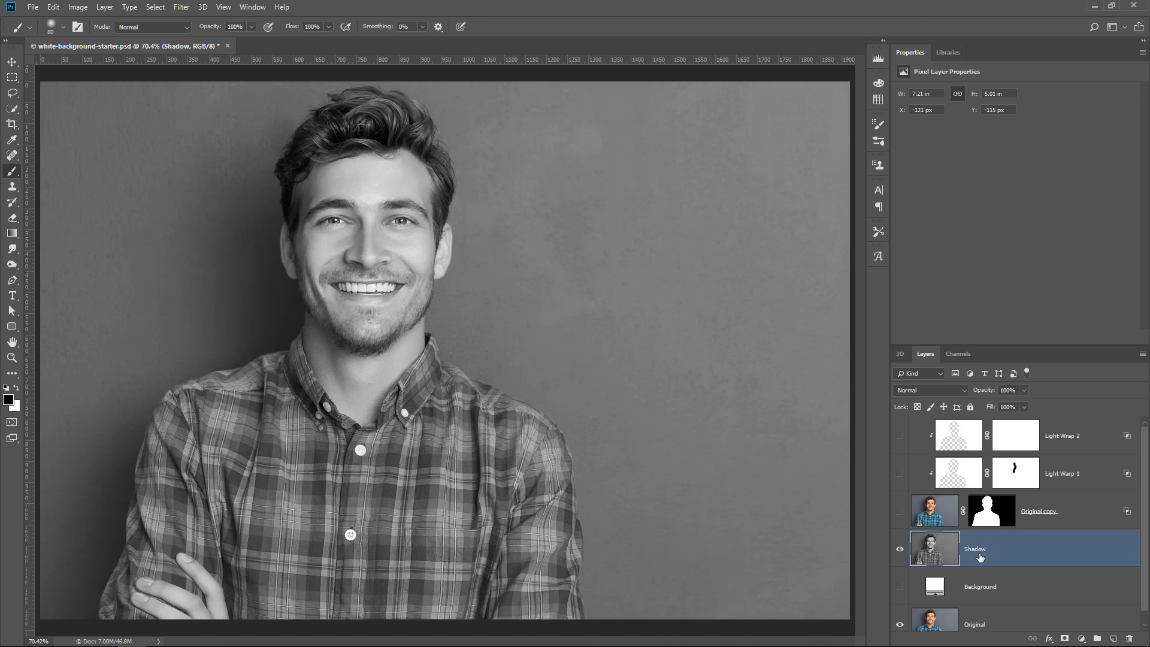
# Apply Levels to the Shadow layer with a white input level of 99 and a midtone value of 0.59
pyautogui.click(78, 7)
pyautogui.moveTo(99, 38)
pyautogui.click(243, 51)
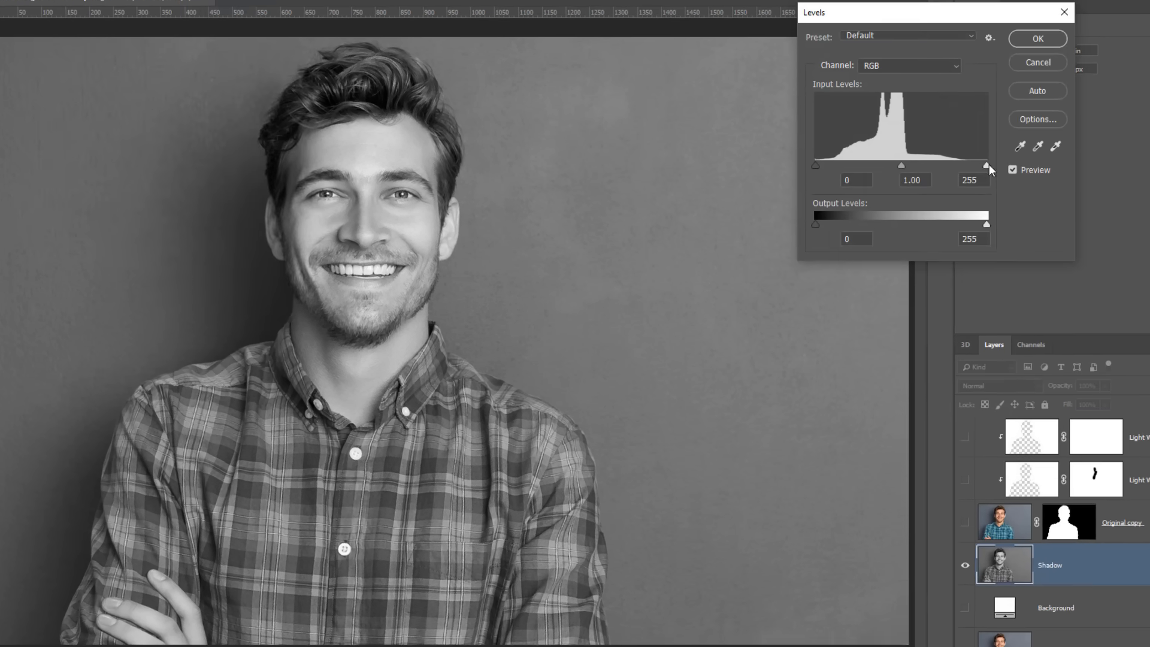
pyautogui.moveTo(989, 165); pyautogui.dragTo(880, 168)
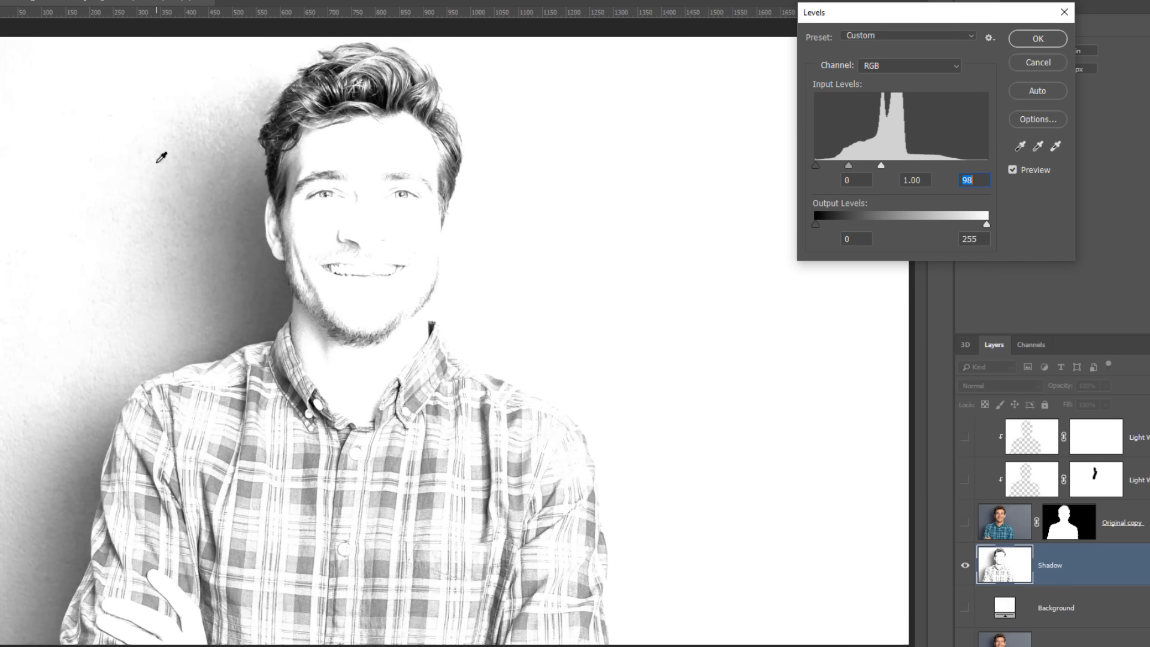
pyautogui.moveTo(849, 165); pyautogui.dragTo(881, 167)
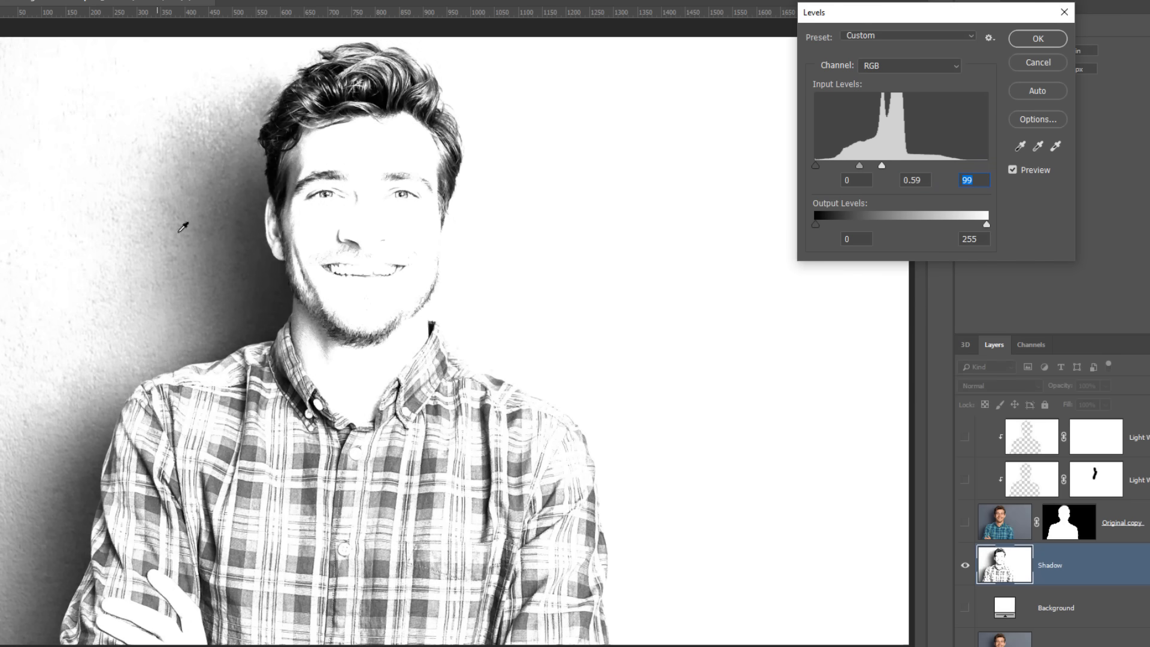
pyautogui.click(1038, 39)
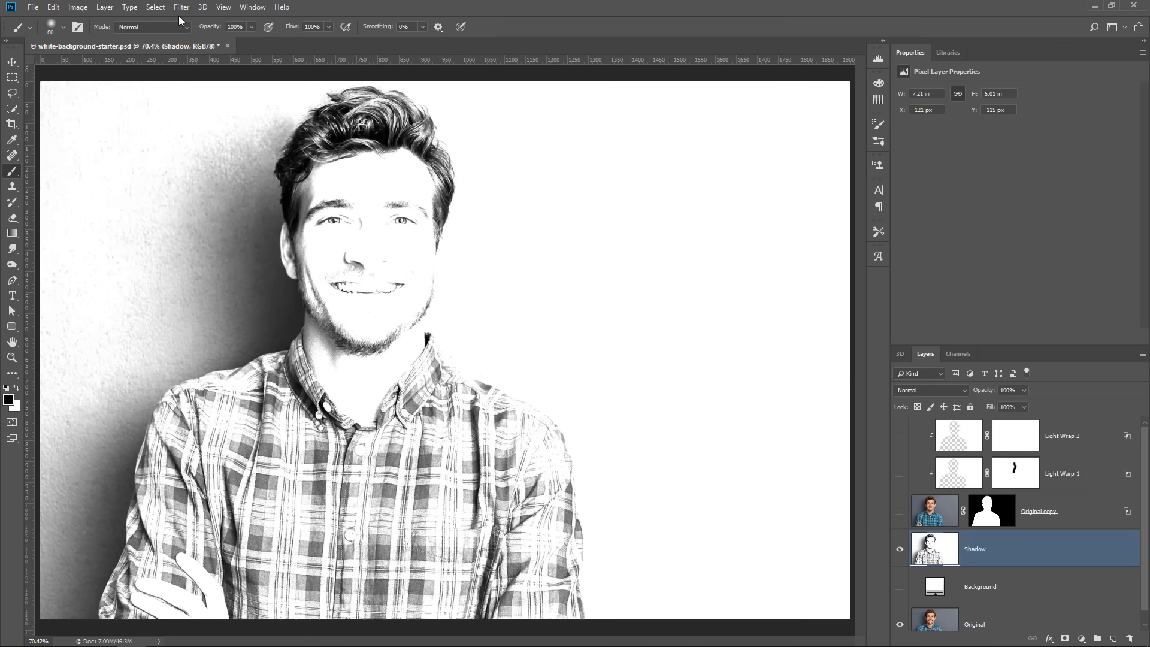
# Apply a Gaussian Blur to the Shadow layer to smooth out the wall texture in the shadow
pyautogui.click(181, 7)
pyautogui.moveTo(202, 143)
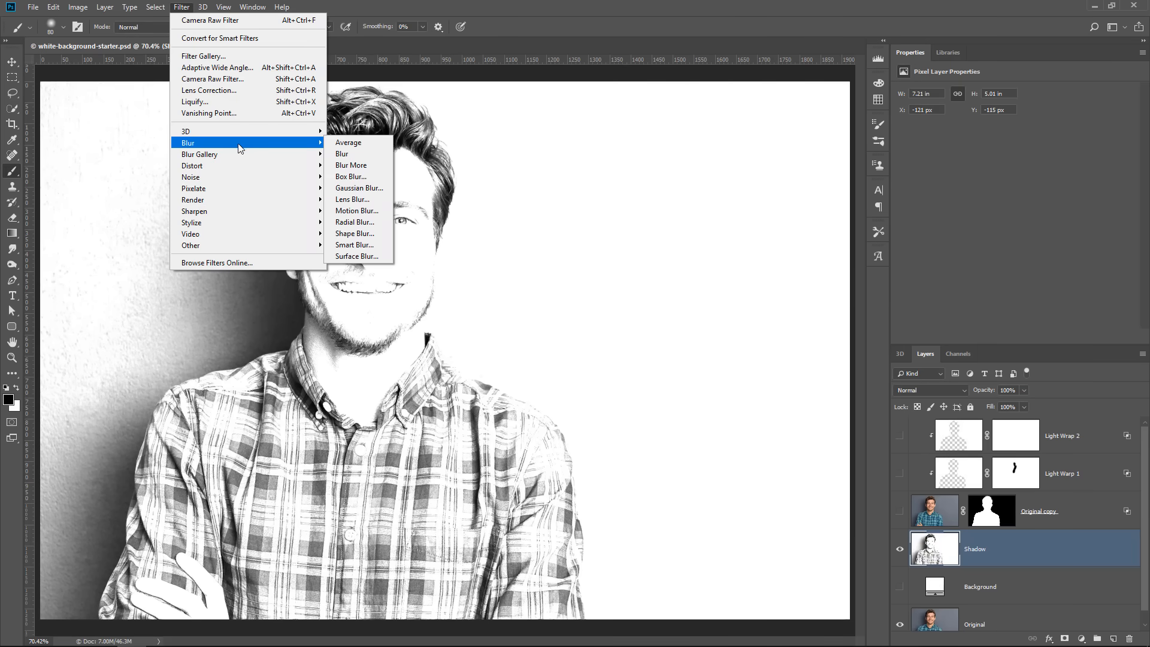
pyautogui.click(377, 190)
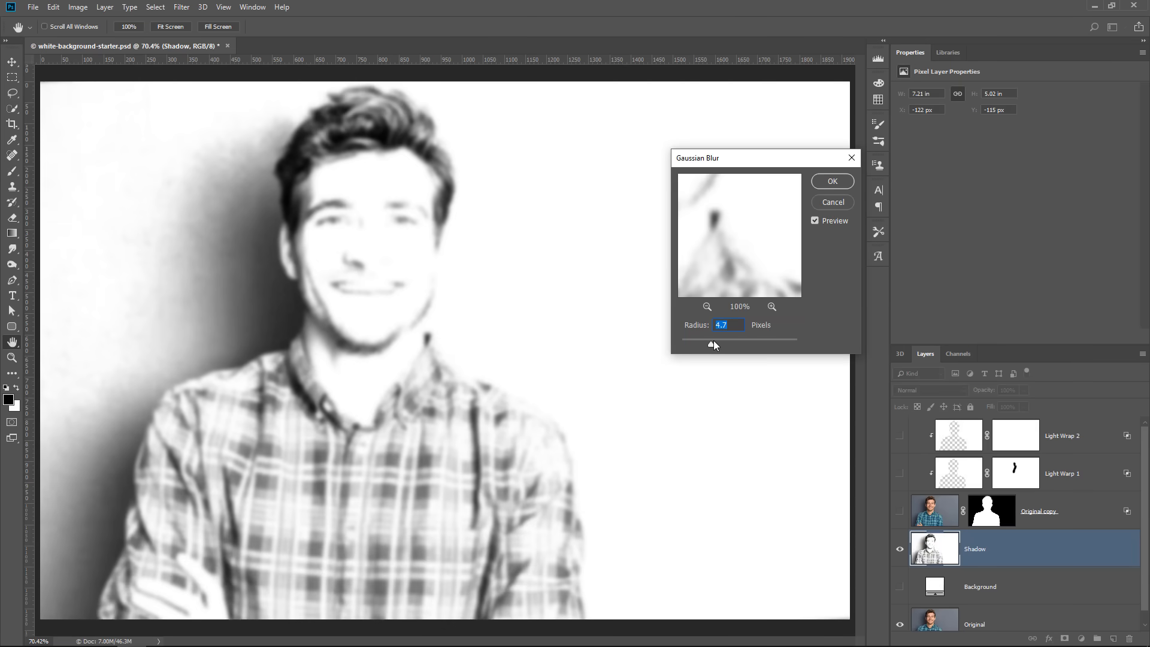
pyautogui.moveTo(713, 346); pyautogui.dragTo(724, 347)
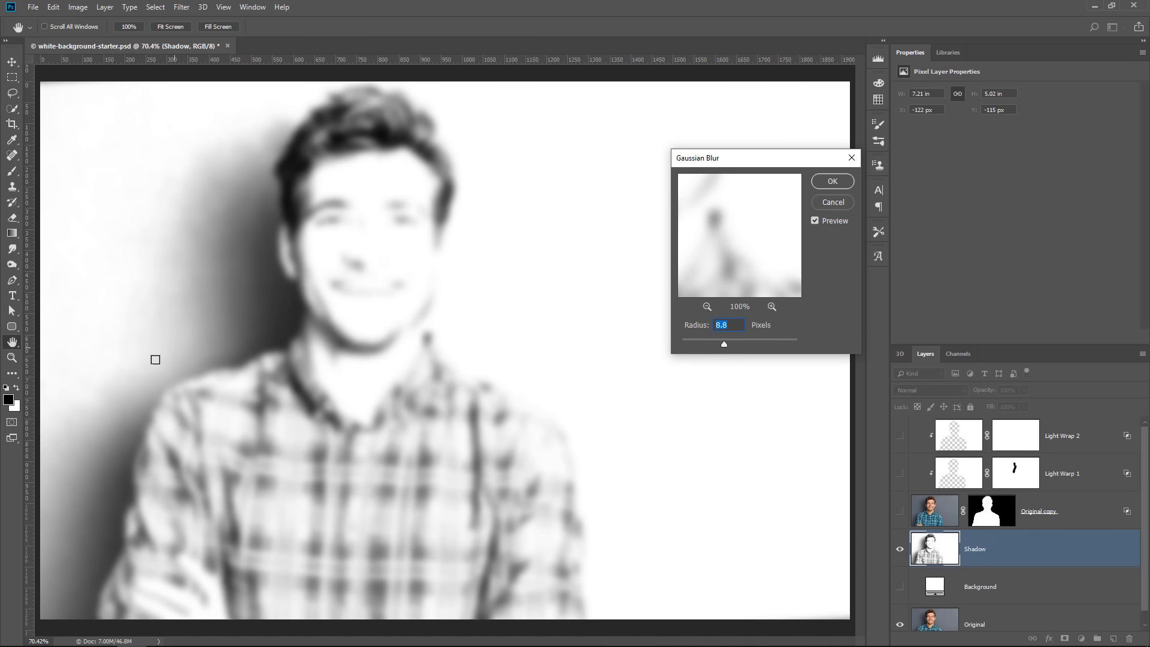
pyautogui.moveTo(724, 345); pyautogui.dragTo(728, 346)
pyautogui.click(830, 181)
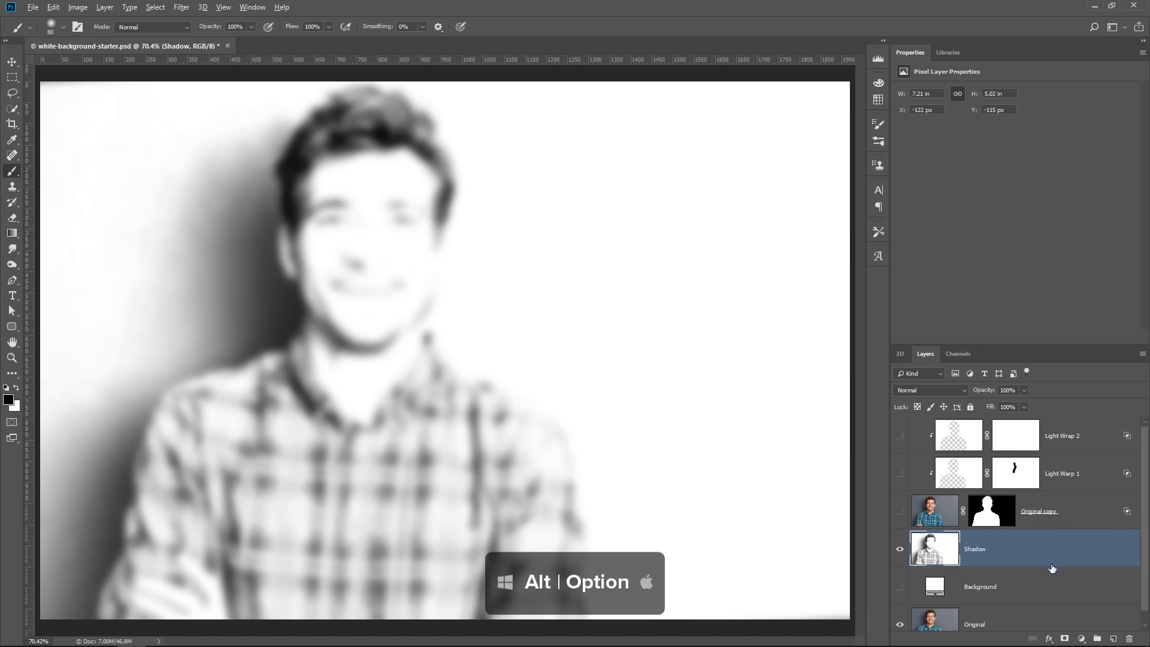
# Hide the Shadow layer with a black layer mask and show the Original copy, Light Warp 1, Light Wrap 2 and Background layers
pyautogui.keyDown('alt'); pyautogui.click(1065, 638); pyautogui.keyUp('alt')
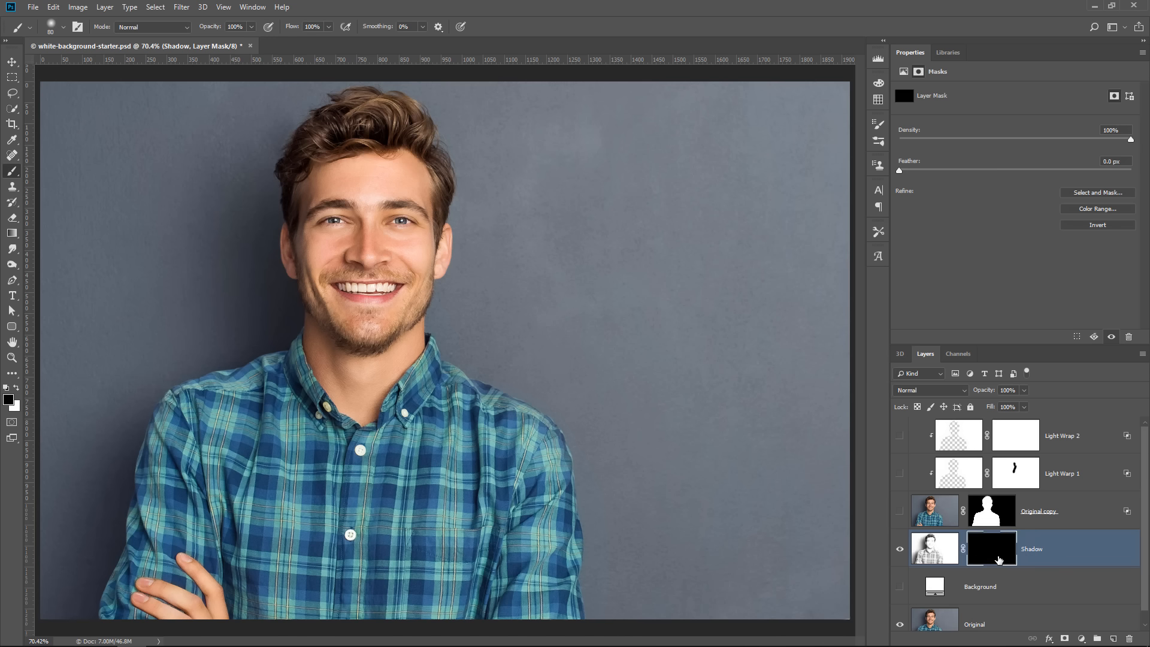
pyautogui.click(901, 511)
pyautogui.click(900, 435)
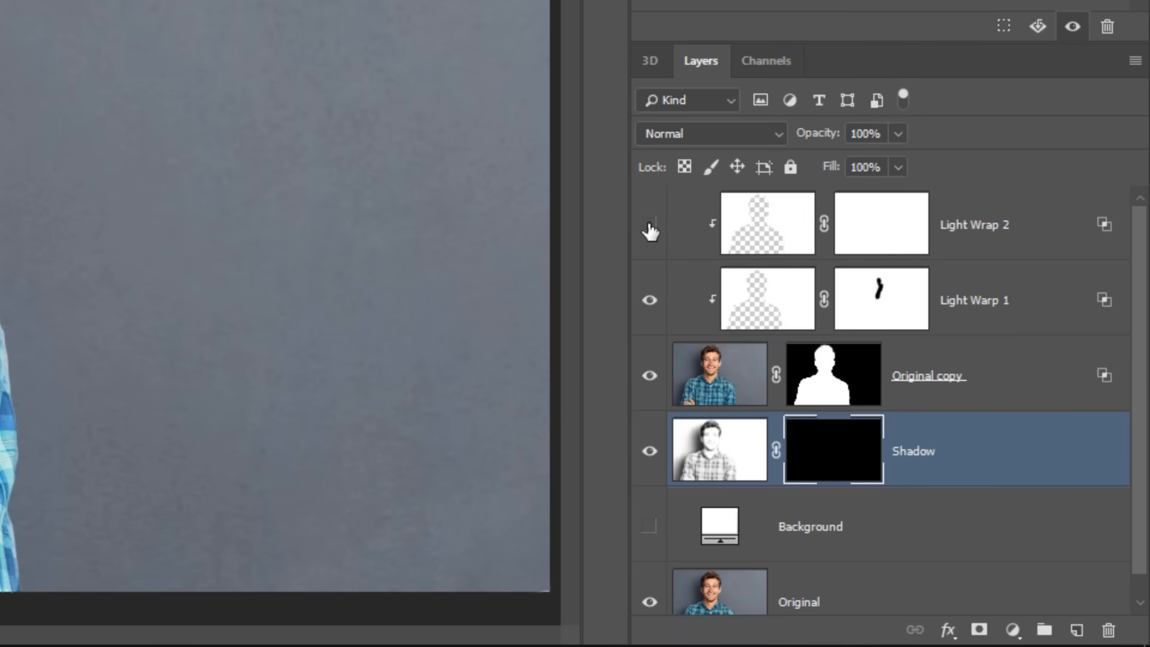
pyautogui.moveTo(650, 230)
pyautogui.mouseDown()
pyautogui.moveTo(642, 334)
pyautogui.moveTo(654, 389)
pyautogui.moveTo(644, 388)
pyautogui.moveTo(660, 214)
pyautogui.mouseUp()
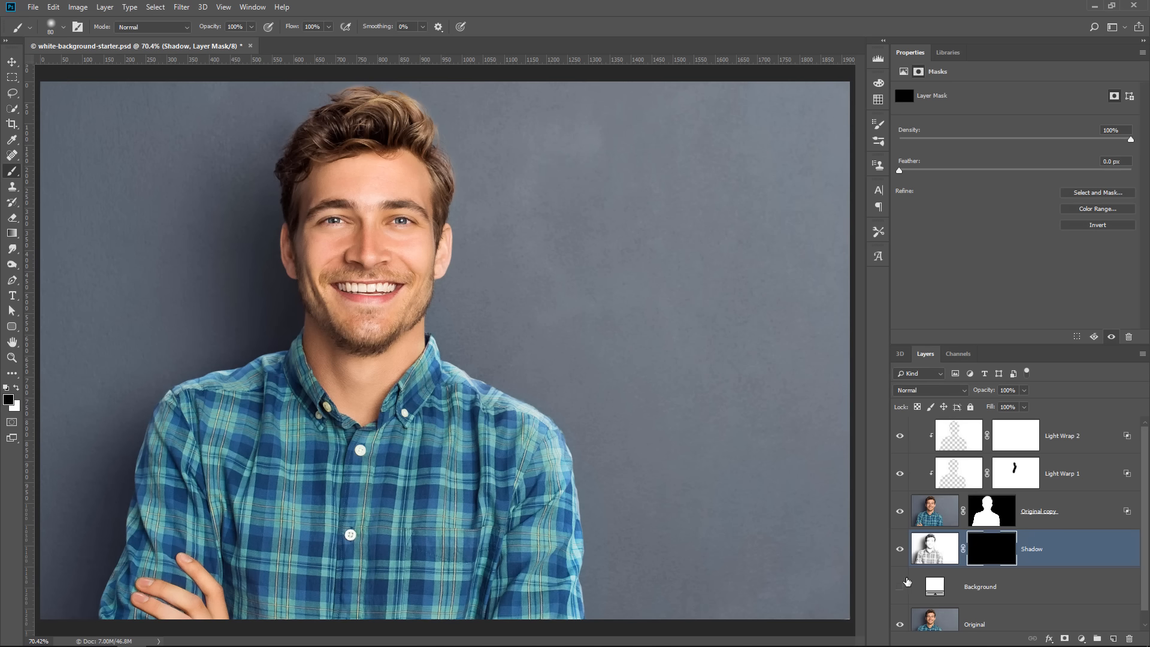
pyautogui.click(900, 588)
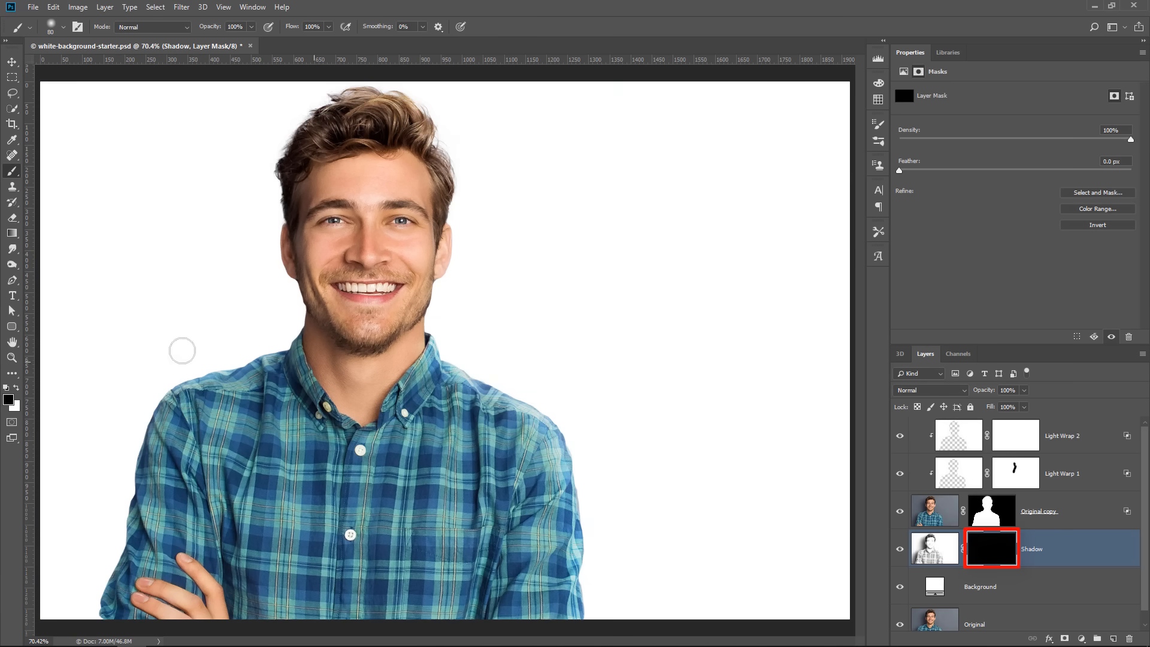
# Paint white on the Shadow mask with a brush enlarged to 400 px to reveal the shadow beside the man's head, shoulder and arm
pyautogui.click(17, 389)
pyautogui.moveTo(264, 336)
pyautogui.mouseDown()
pyautogui.moveTo(302, 289)
pyautogui.moveTo(279, 217)
pyautogui.mouseUp()
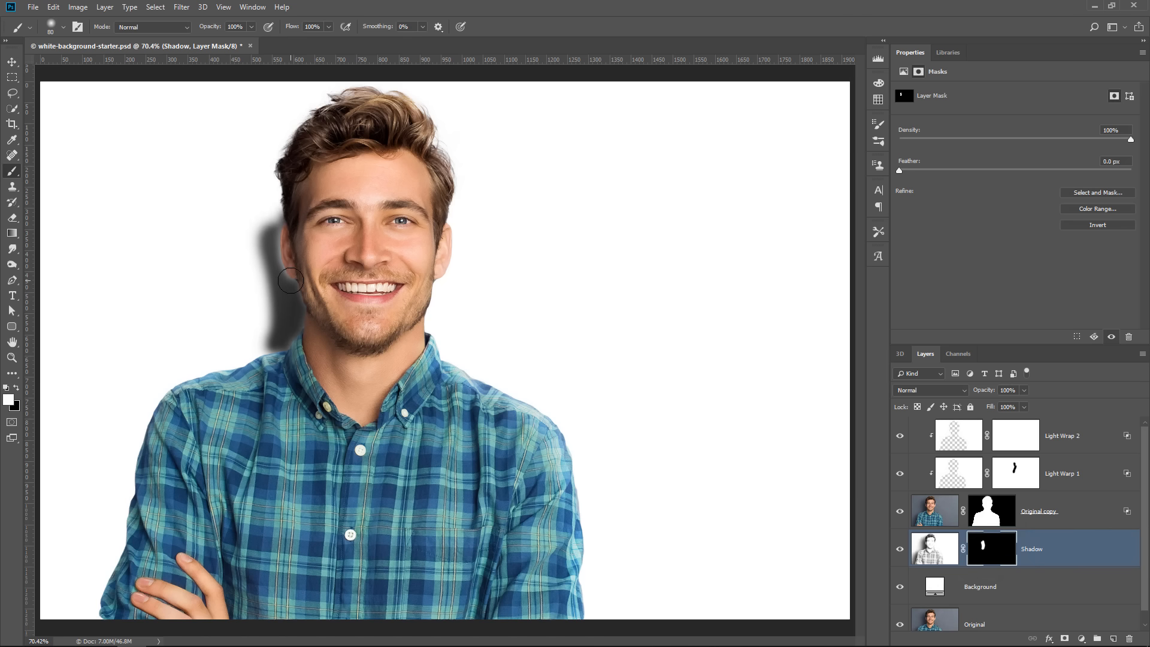
pyautogui.press(']')
pyautogui.press(']')
pyautogui.press(']')
pyautogui.press(']')
pyautogui.press(']')
pyautogui.press(']')
pyautogui.moveTo(272, 244)
pyautogui.mouseDown()
pyautogui.moveTo(281, 279)
pyautogui.moveTo(284, 195)
pyautogui.moveTo(317, 171)
pyautogui.moveTo(291, 210)
pyautogui.moveTo(284, 333)
pyautogui.moveTo(232, 376)
pyautogui.moveTo(166, 472)
pyautogui.moveTo(171, 482)
pyautogui.moveTo(228, 398)
pyautogui.moveTo(125, 604)
pyautogui.moveTo(162, 551)
pyautogui.moveTo(163, 471)
pyautogui.moveTo(207, 408)
pyautogui.moveTo(225, 352)
pyautogui.moveTo(163, 456)
pyautogui.moveTo(127, 491)
pyautogui.moveTo(90, 593)
pyautogui.mouseUp()
pyautogui.moveTo(330, 168)
pyautogui.mouseDown()
pyautogui.moveTo(293, 176)
pyautogui.moveTo(279, 202)
pyautogui.moveTo(292, 166)
pyautogui.moveTo(313, 211)
pyautogui.mouseUp()
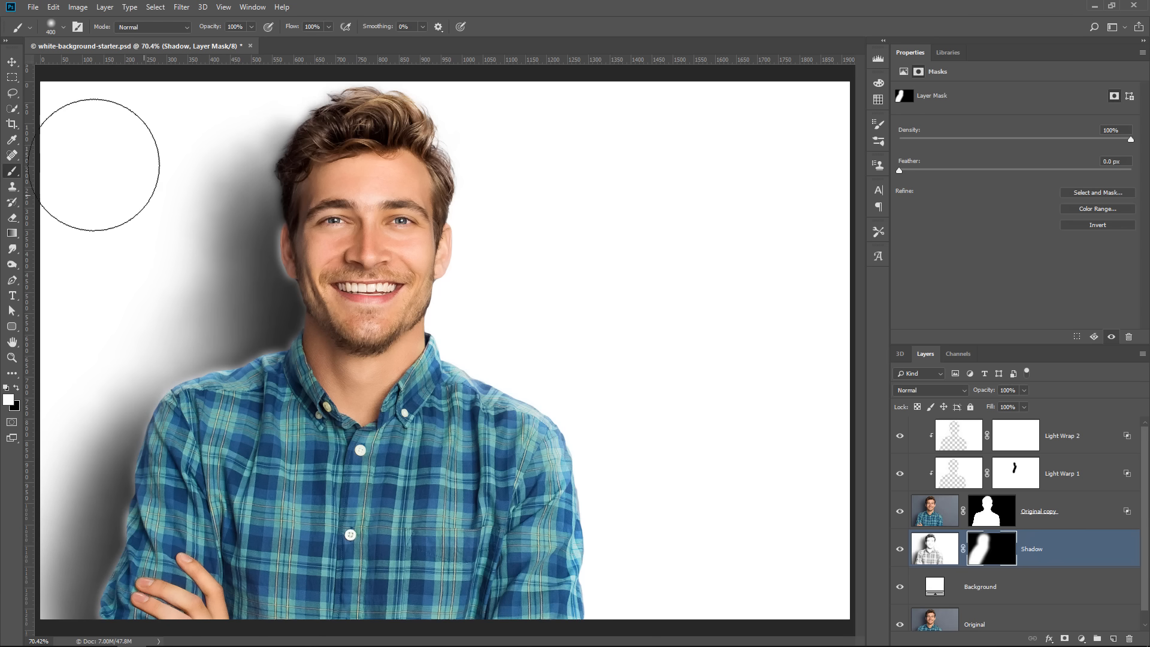
# Nudge the Shadow layer toward the man to close the bright gap along his outline, and activate the Smudge tool
pyautogui.click(12, 63)
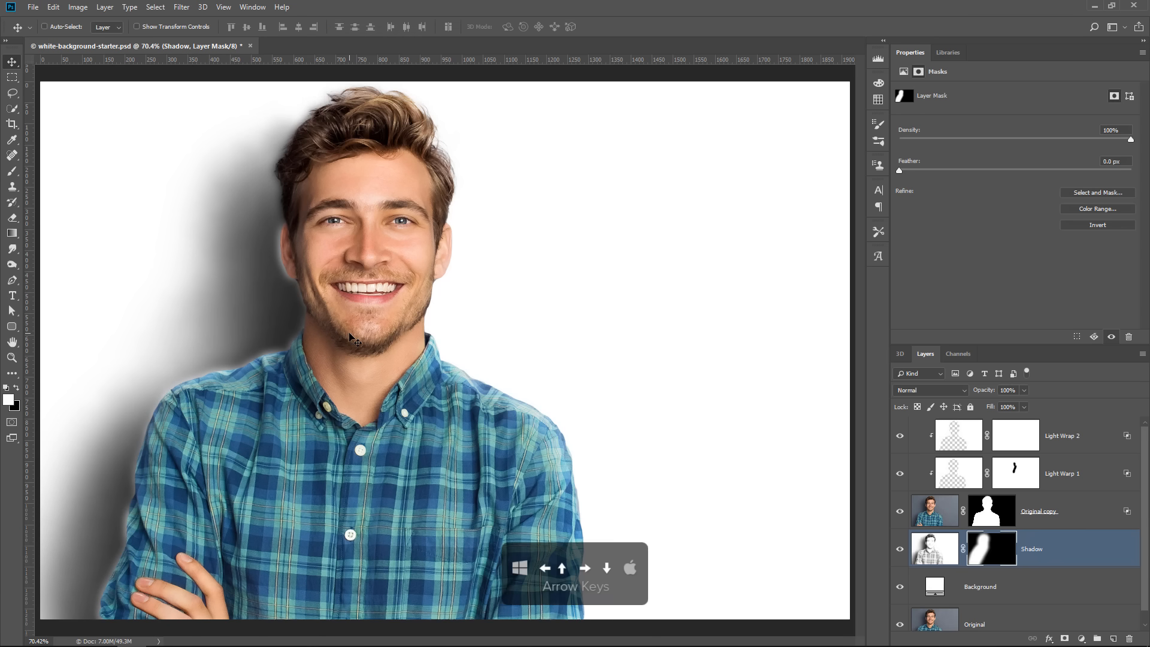
pyautogui.press('Up')
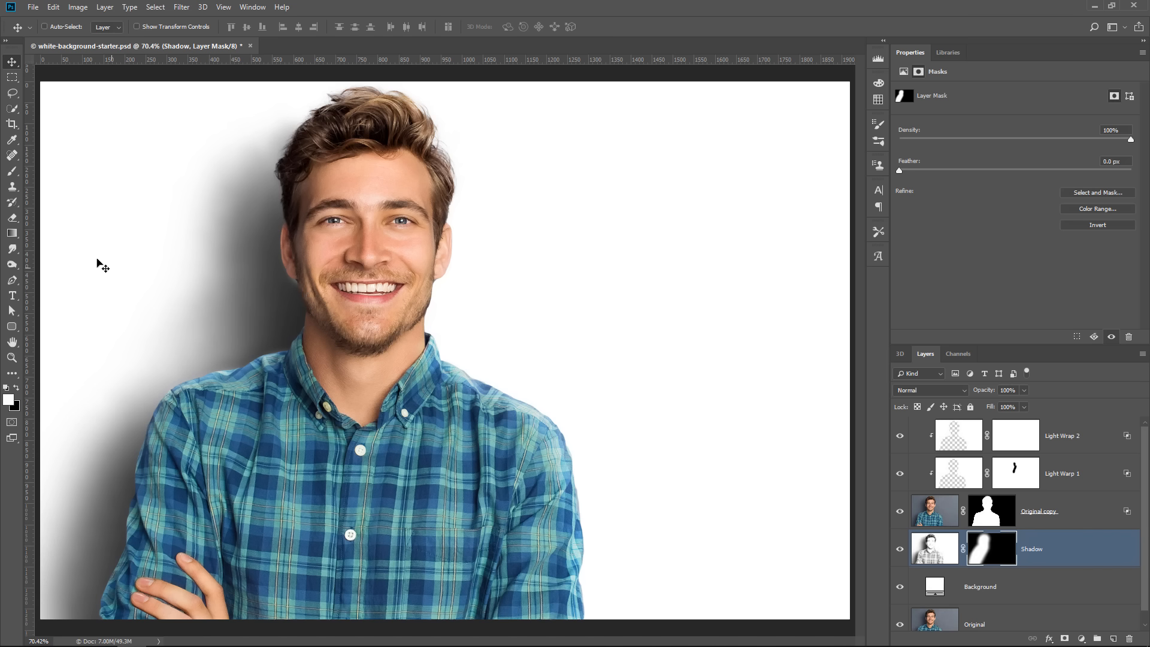
pyautogui.click(13, 251)
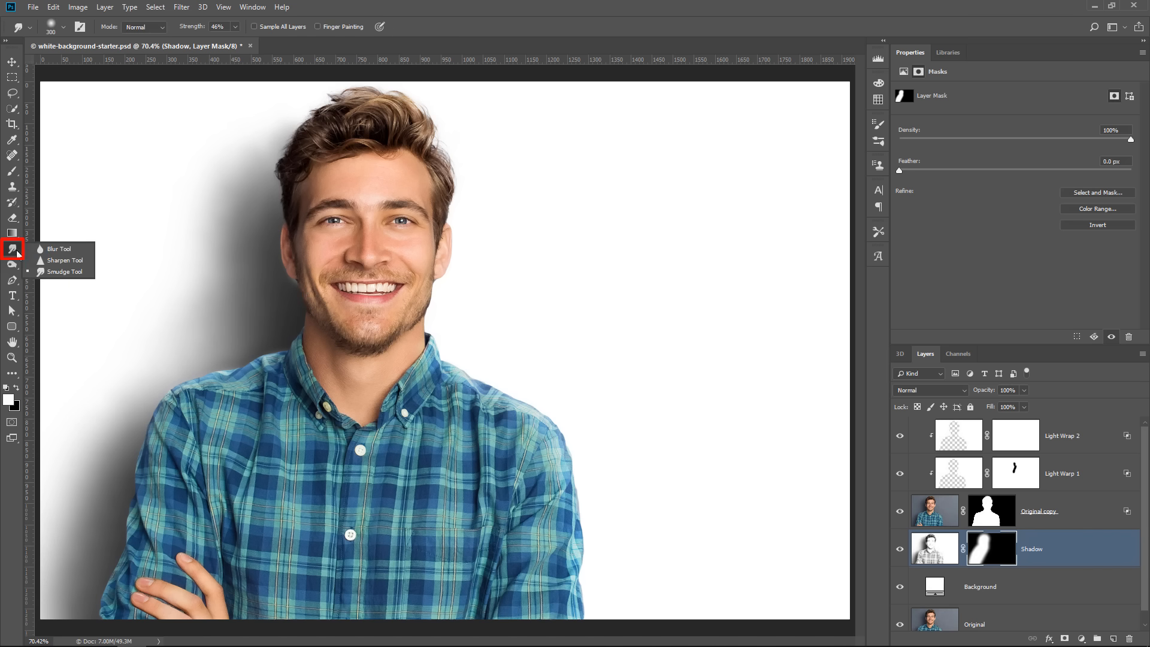
pyautogui.click(58, 273)
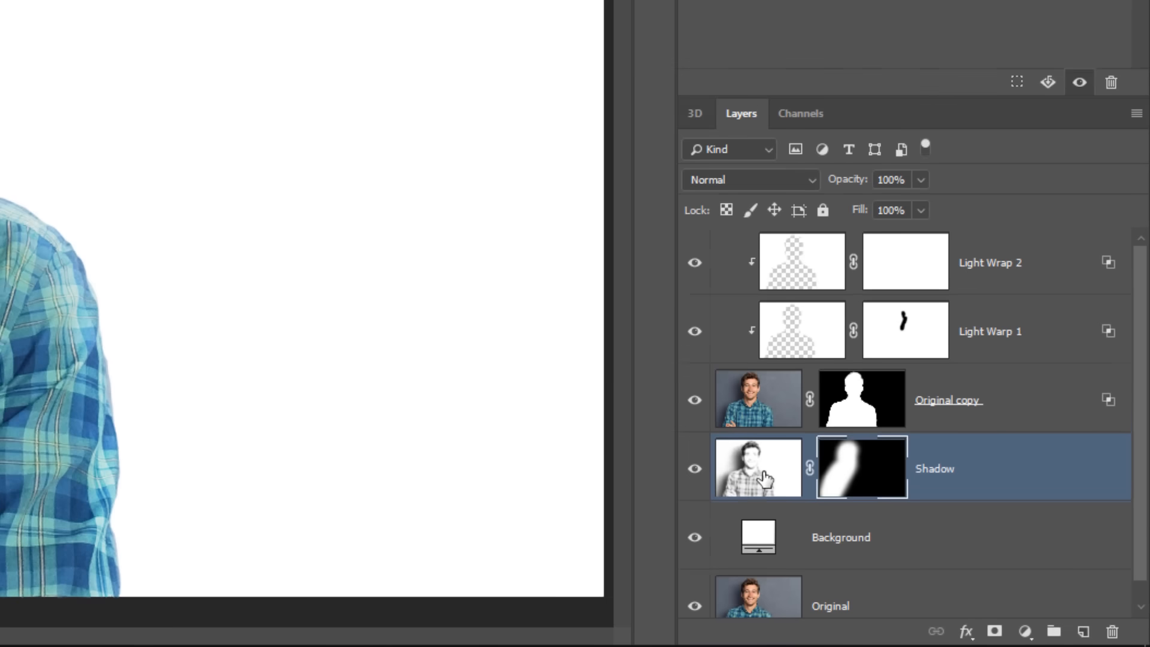
# Lower the Shadow layer's opacity to 40% and compare the image with and without the shadow
pyautogui.click(938, 554)
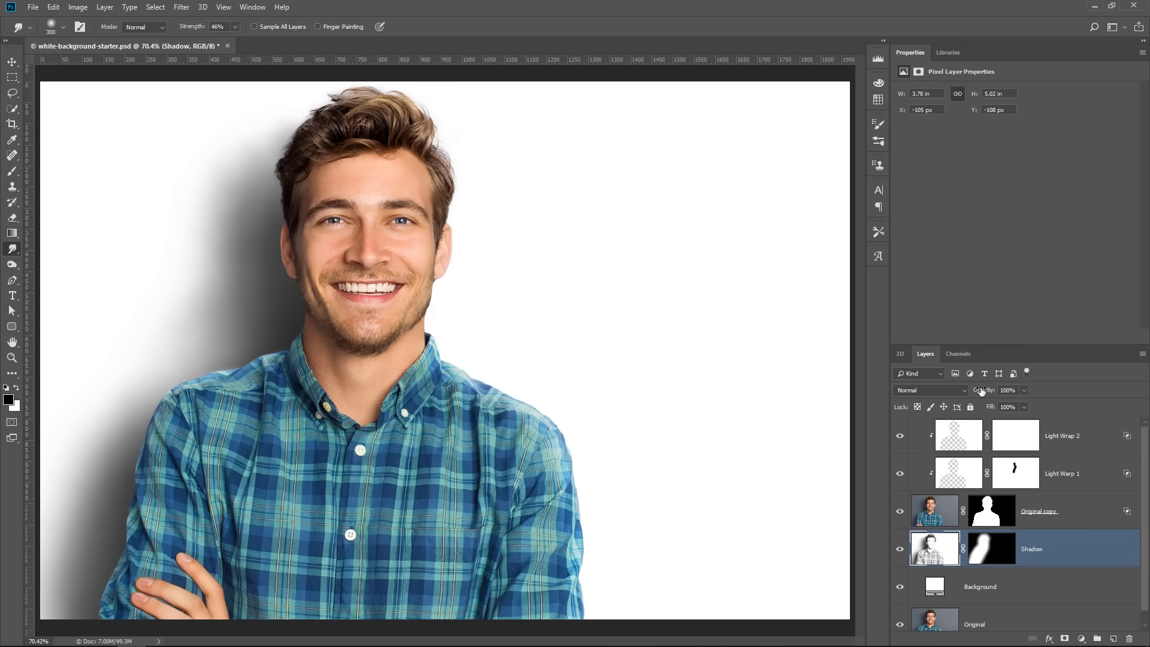
pyautogui.moveTo(985, 390); pyautogui.dragTo(905, 399)
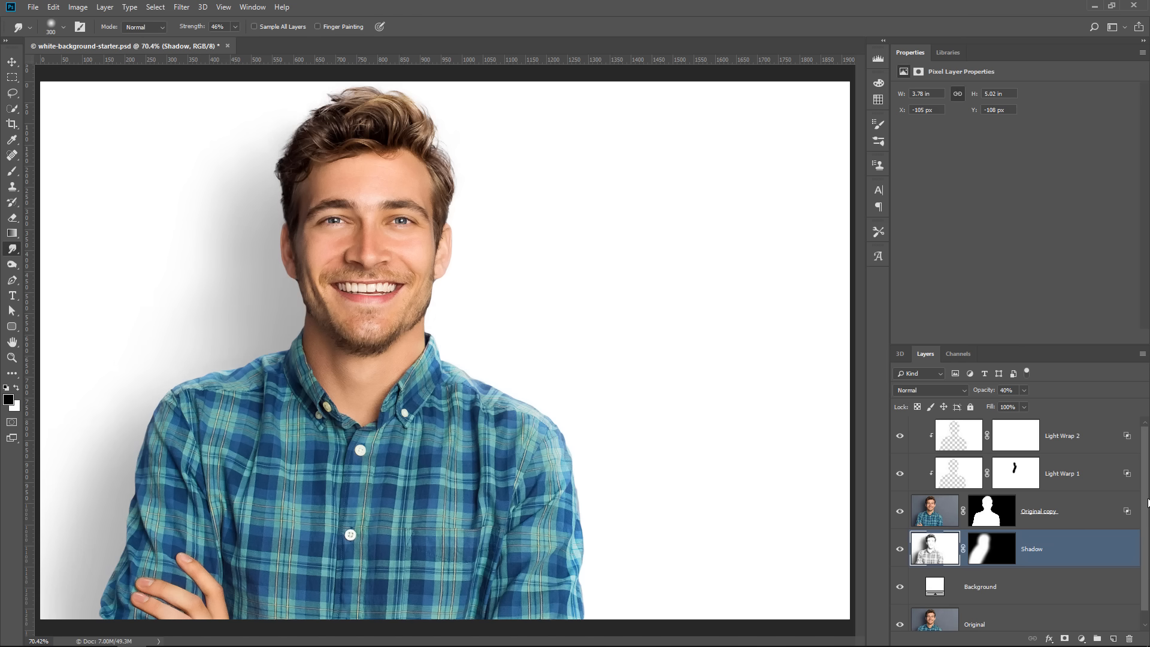
pyautogui.click(900, 553)
pyautogui.click(900, 552)
# Create a new layer above Light Wrap 2, clip it to the layers below and rename it Dodge and Burn
pyautogui.click(1081, 452)
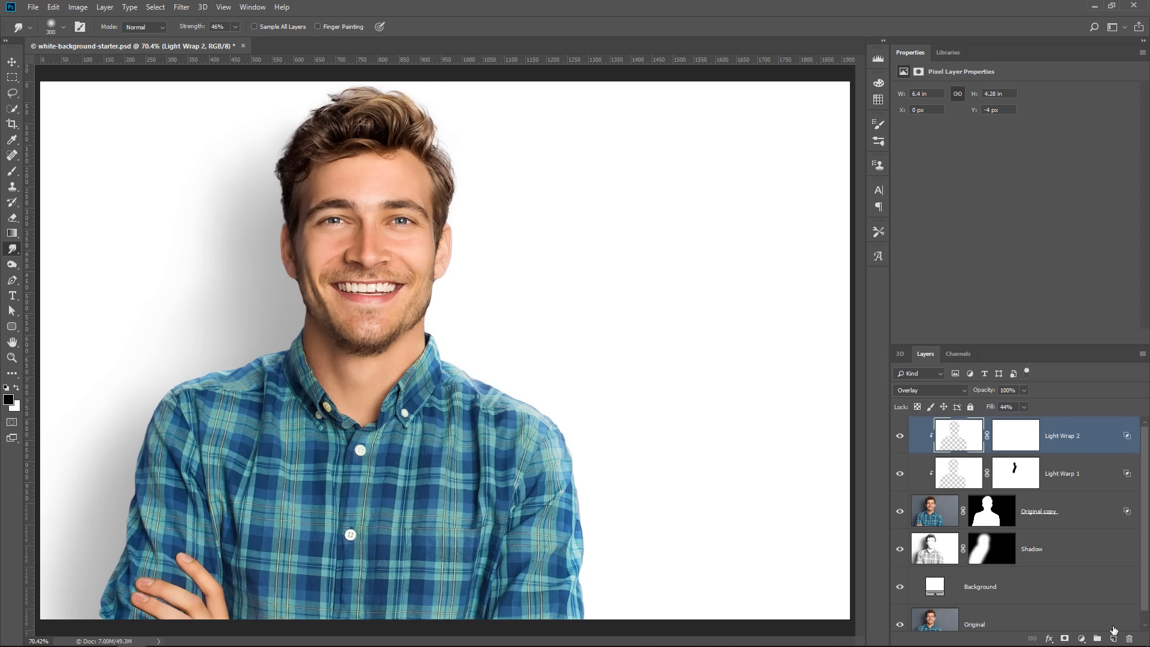
pyautogui.click(1113, 640)
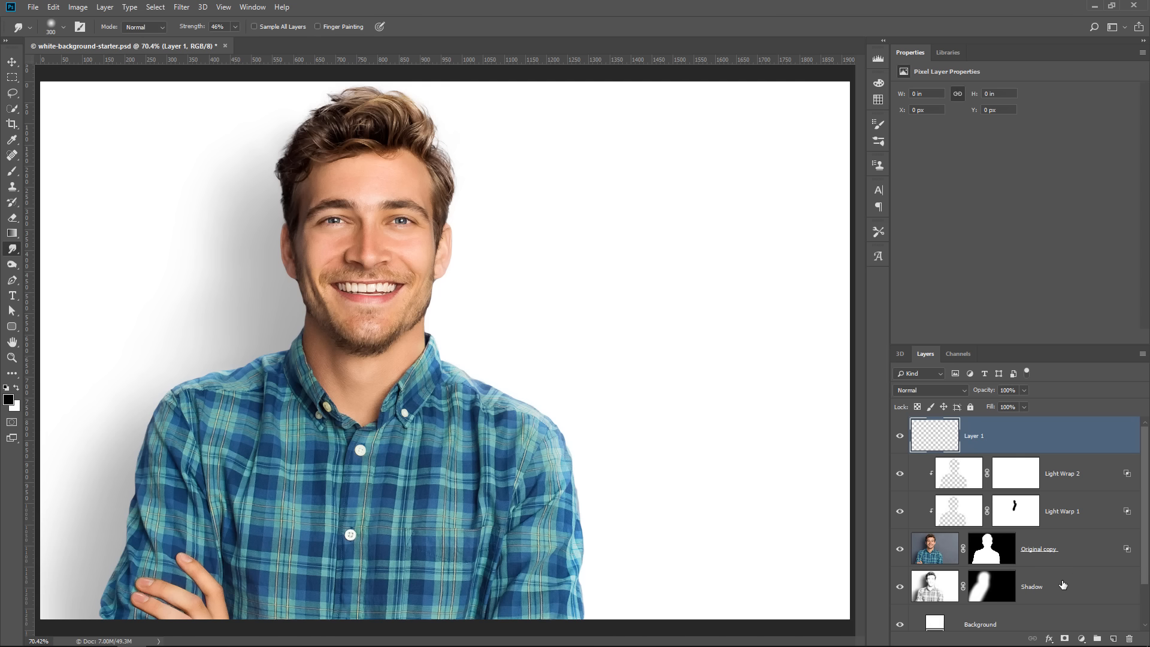
pyautogui.hotkey('ctrl', 'alt', 'g')
pyautogui.doubleClick(996, 438)
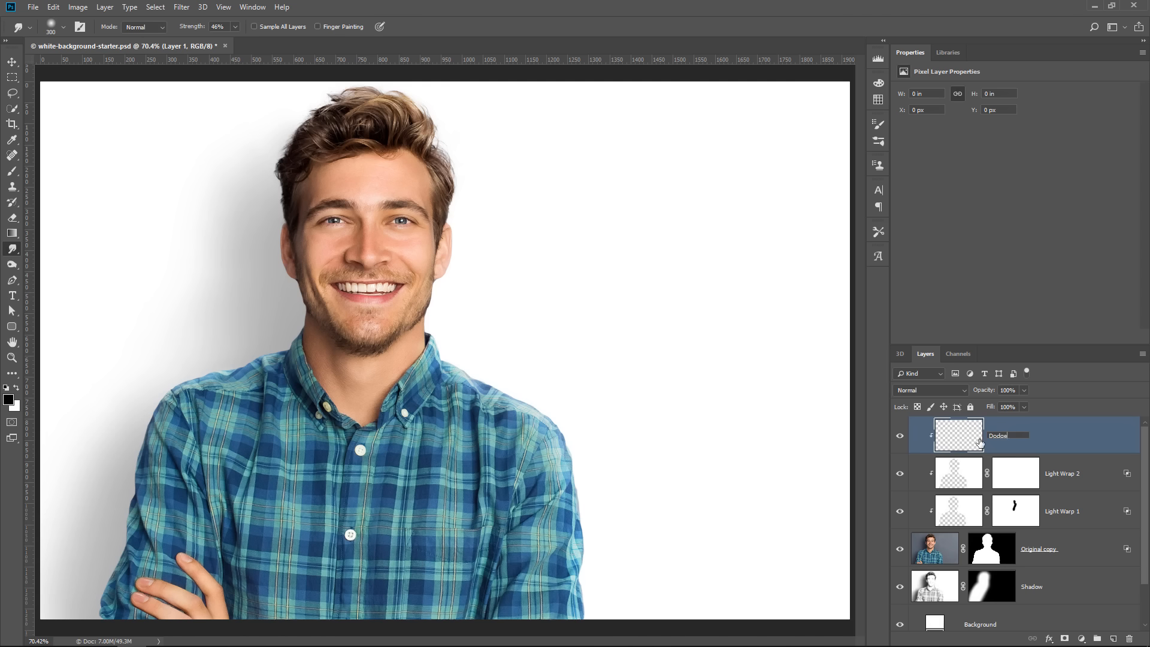
pyautogui.write('Dodge and Burn')
pyautogui.press('Return')
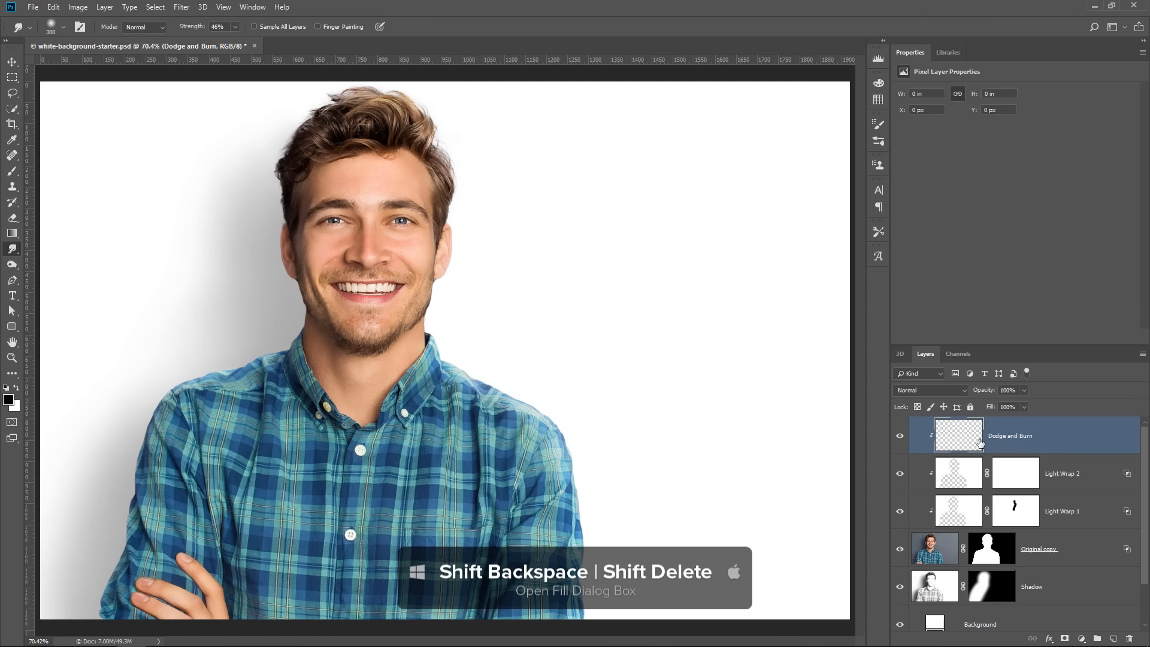
# Fill the Dodge and Burn layer with 50% Gray and set its blending mode to Soft Light
pyautogui.hotkey('shift', 'BackSpace')
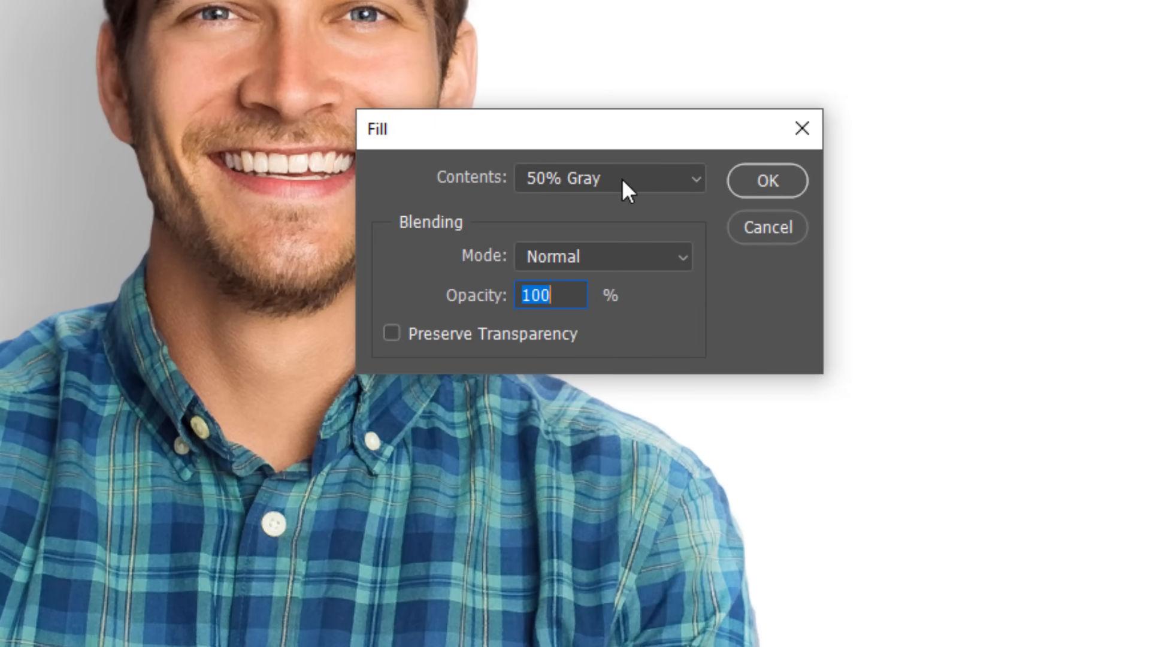
pyautogui.click(538, 176)
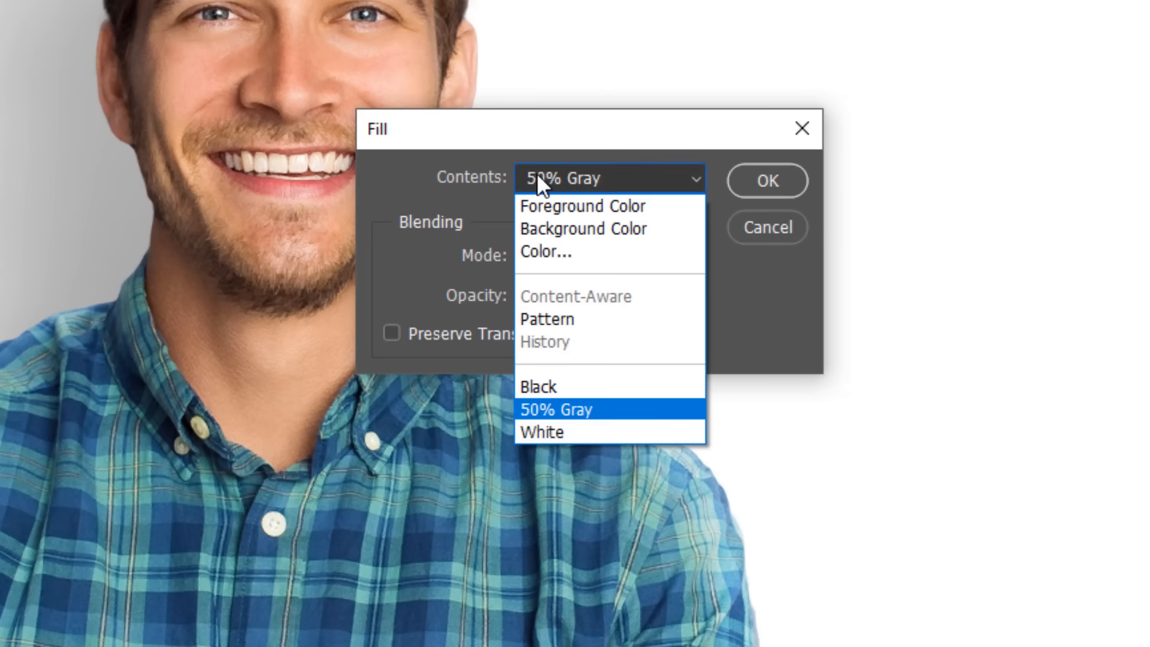
pyautogui.click(572, 410)
pyautogui.click(752, 191)
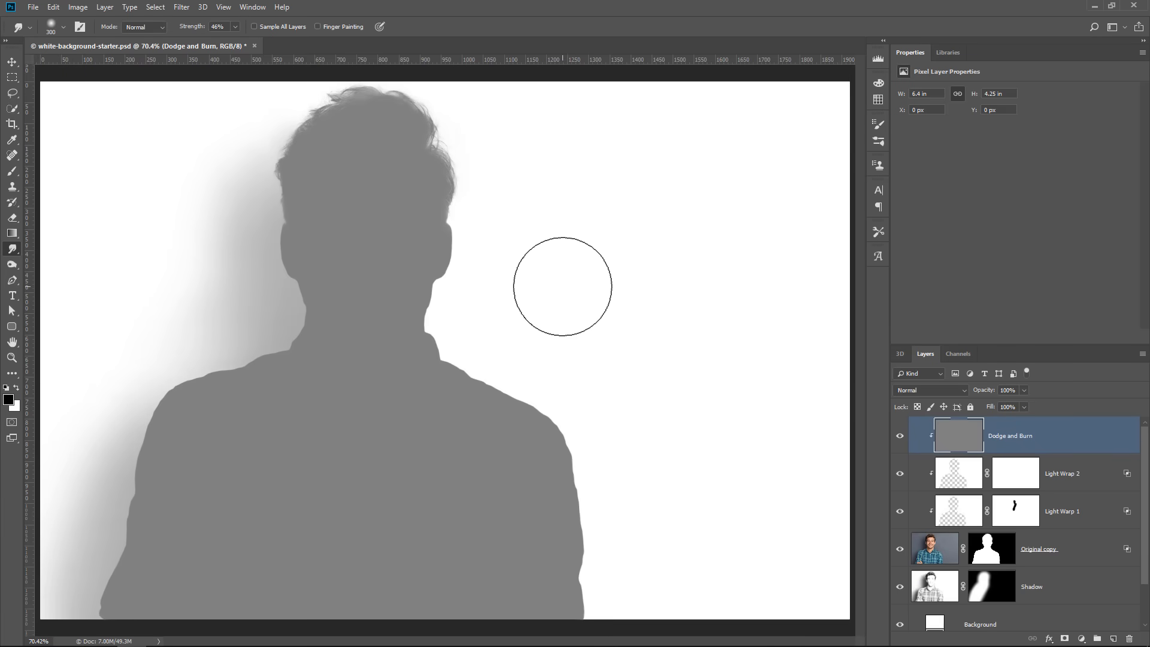
pyautogui.click(910, 393)
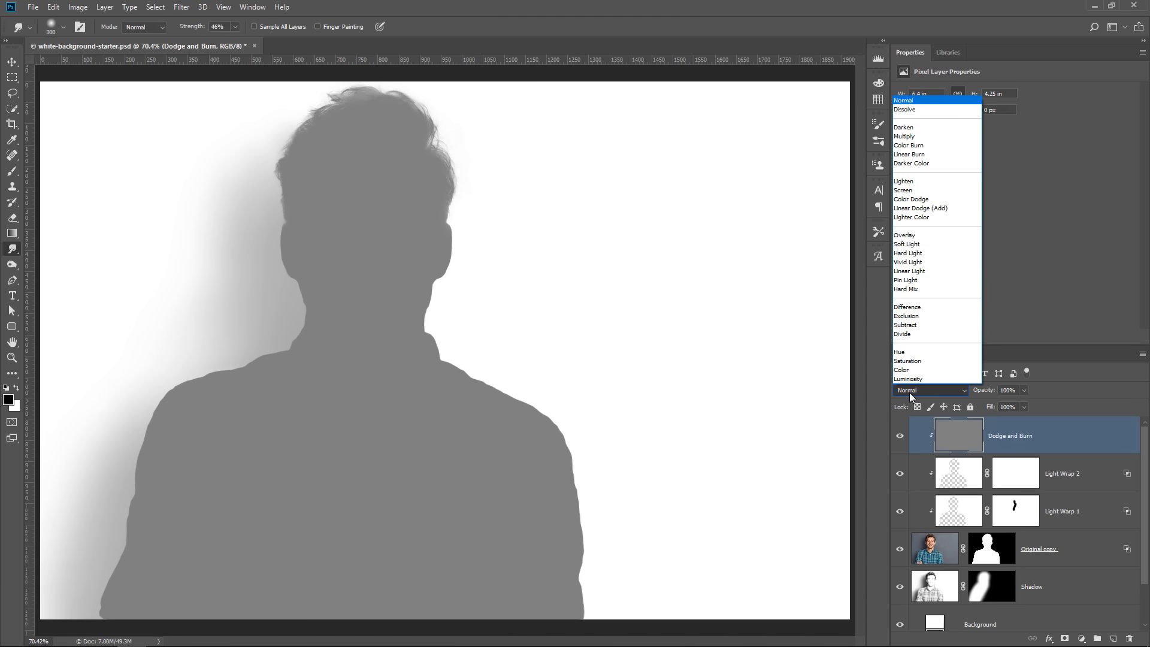
pyautogui.click(920, 245)
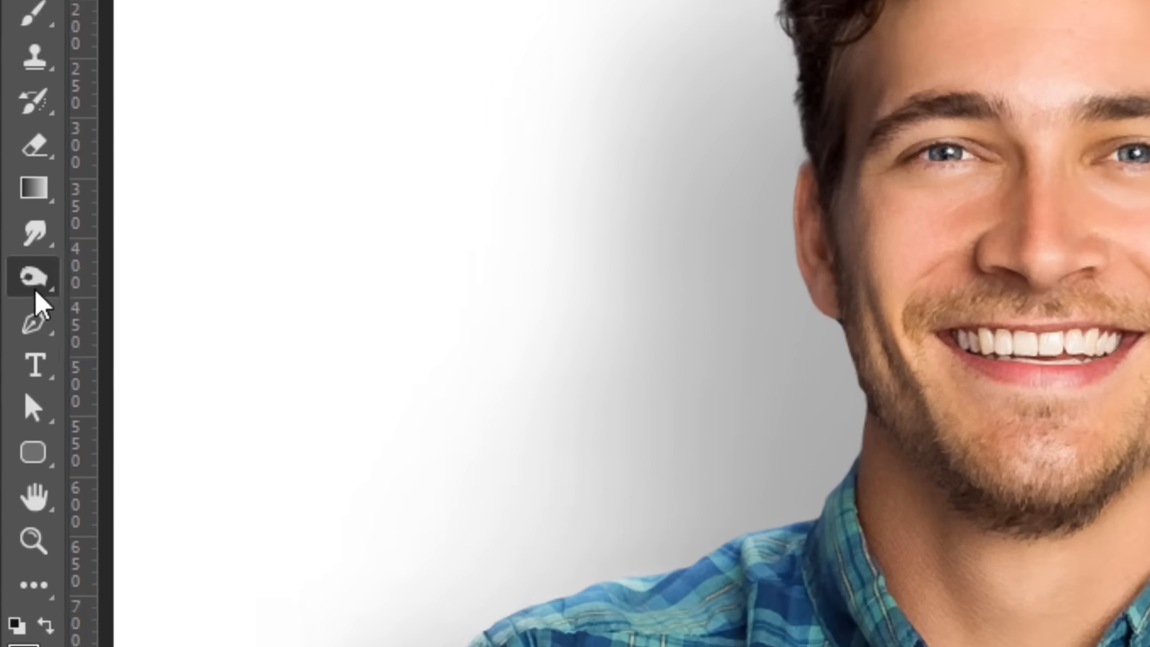
# Brighten highlights on the shirt's sleeves, chest and front with Dodge tool strokes on the Dodge and Burn layer
pyautogui.rightClick(14, 265)
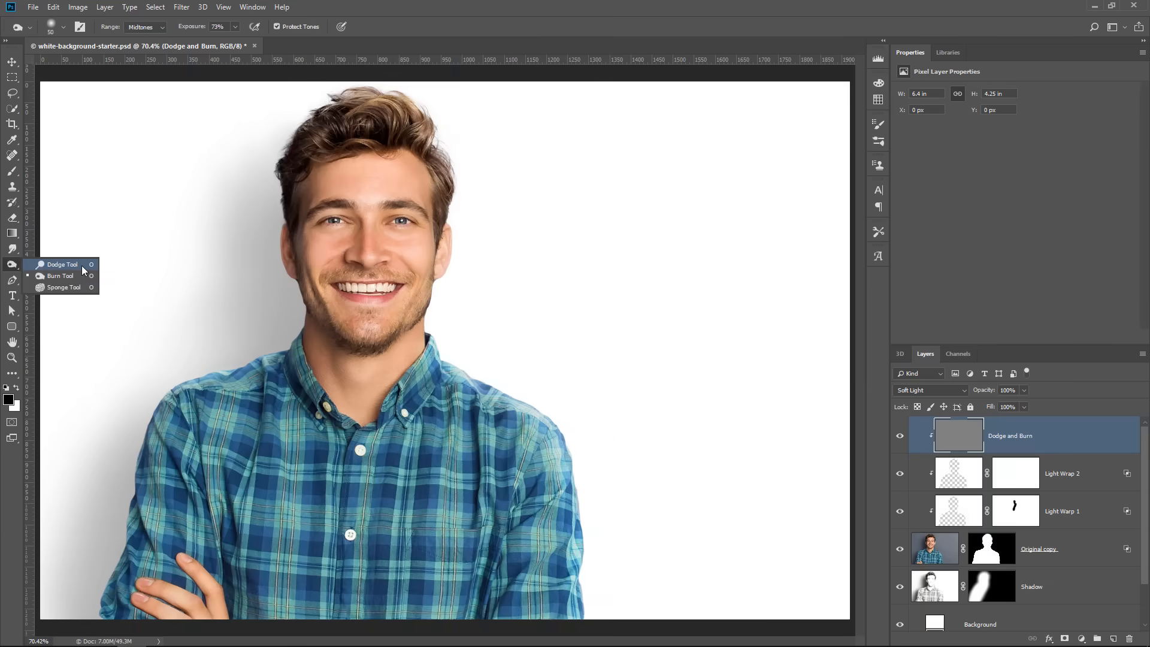
pyautogui.click(62, 265)
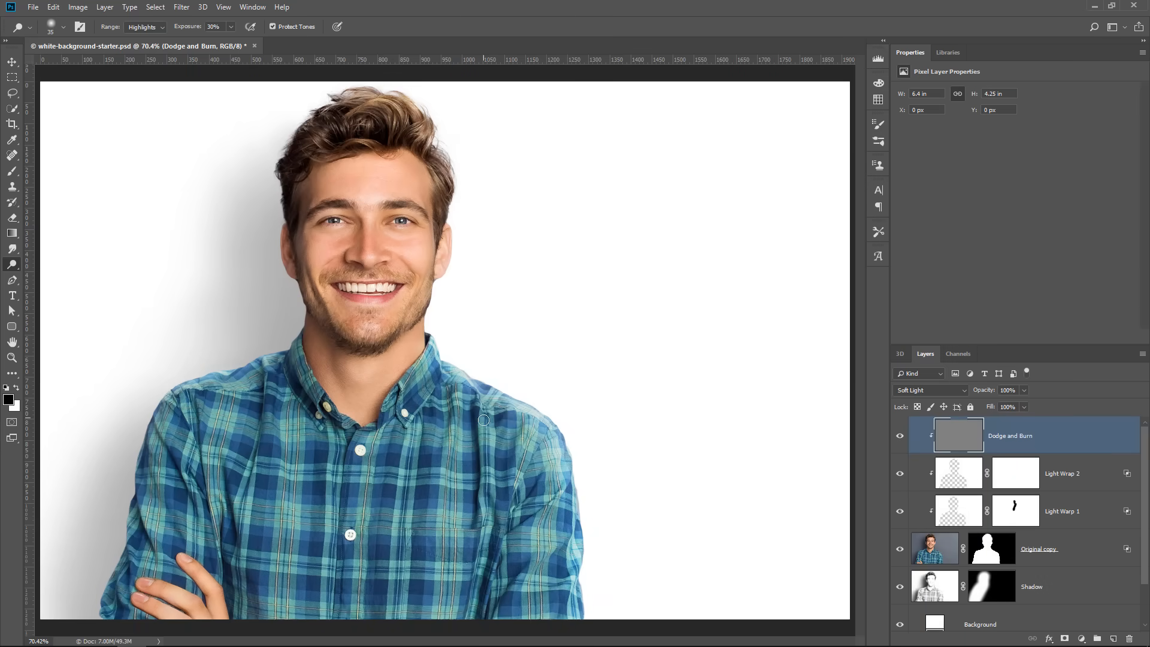
pyautogui.moveTo(484, 419); pyautogui.dragTo(490, 506)
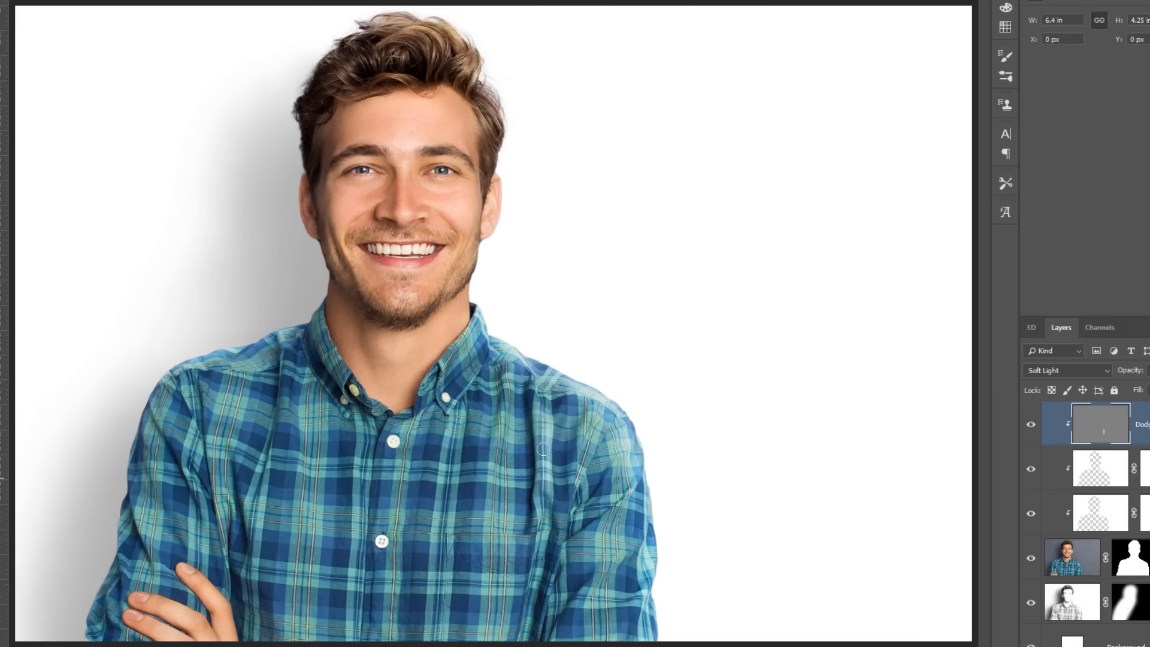
pyautogui.moveTo(612, 520)
pyautogui.mouseDown()
pyautogui.moveTo(571, 547)
pyautogui.moveTo(602, 527)
pyautogui.moveTo(611, 563)
pyautogui.moveTo(571, 640)
pyautogui.mouseUp()
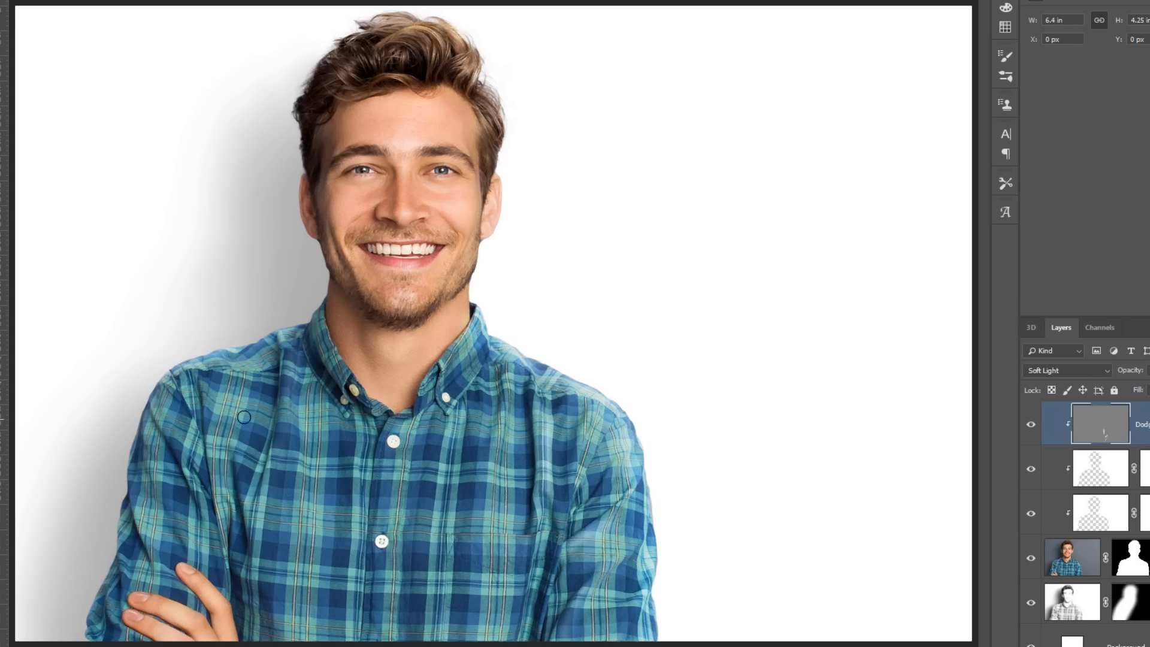
pyautogui.moveTo(217, 432)
pyautogui.mouseDown()
pyautogui.moveTo(171, 413)
pyautogui.moveTo(213, 507)
pyautogui.moveTo(169, 408)
pyautogui.moveTo(211, 541)
pyautogui.mouseUp()
pyautogui.moveTo(144, 487)
pyautogui.mouseDown()
pyautogui.moveTo(159, 560)
pyautogui.moveTo(129, 526)
pyautogui.moveTo(125, 586)
pyautogui.moveTo(98, 616)
pyautogui.mouseUp()
pyautogui.moveTo(214, 406); pyautogui.dragTo(224, 458)
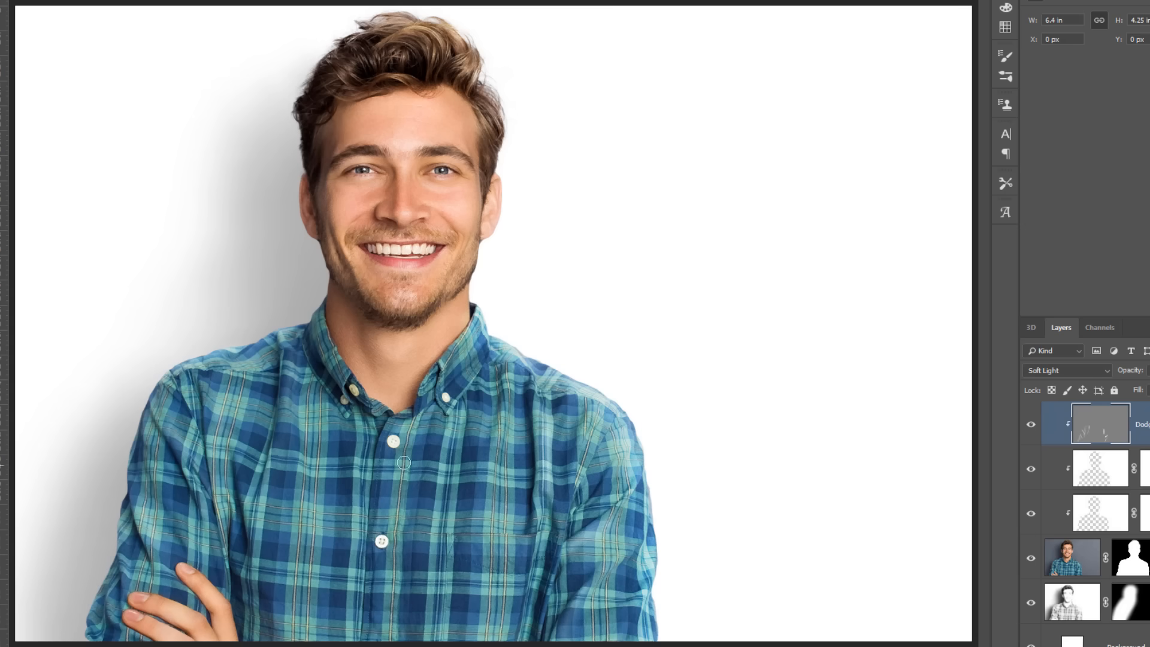
pyautogui.moveTo(463, 403); pyautogui.dragTo(447, 461)
pyautogui.moveTo(432, 606)
pyautogui.mouseDown()
pyautogui.moveTo(441, 530)
pyautogui.moveTo(433, 597)
pyautogui.mouseUp()
pyautogui.moveTo(403, 524); pyautogui.dragTo(410, 590)
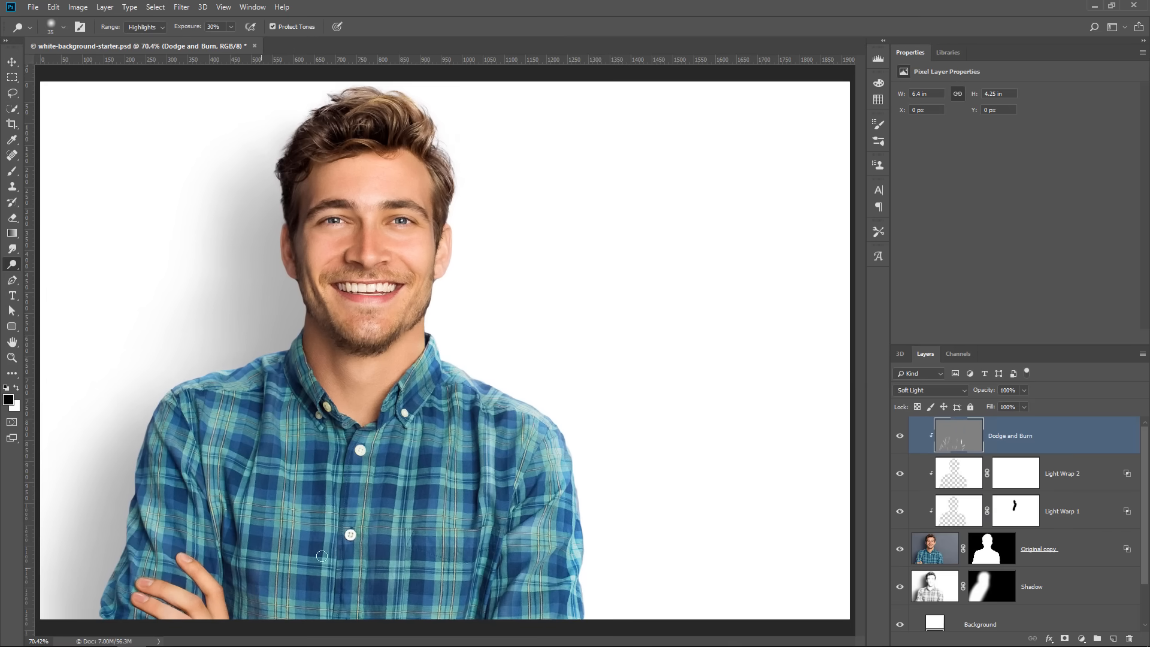
# Compare the shirt's highlights with and without the Dodge and Burn layer
pyautogui.click(901, 442)
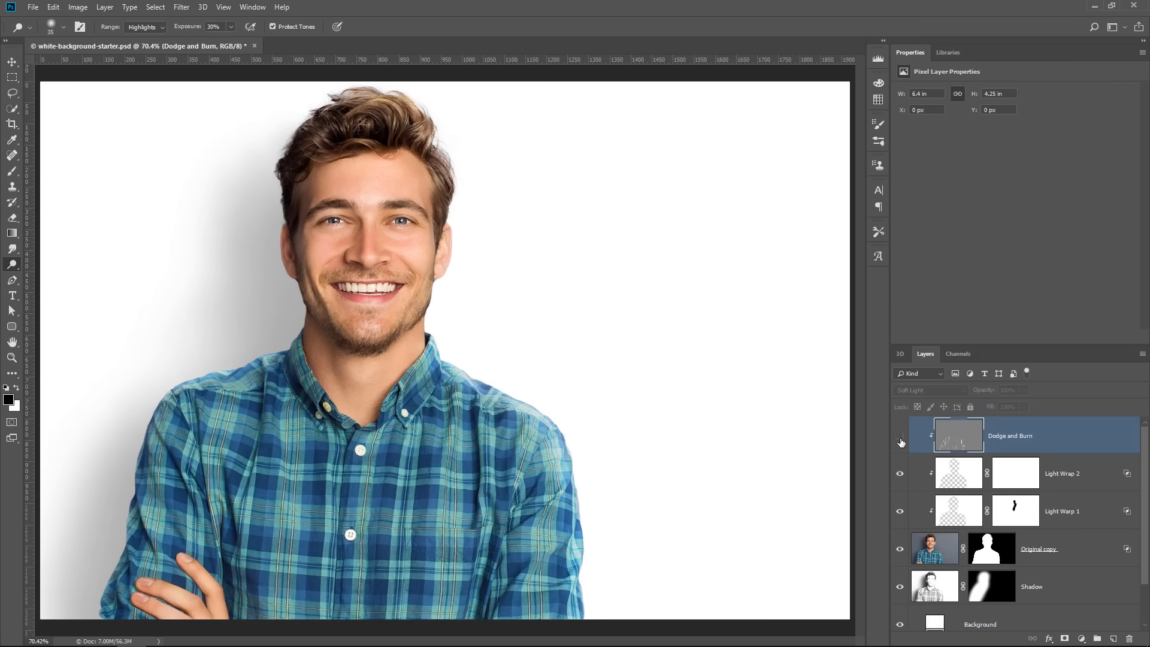
pyautogui.click(901, 441)
pyautogui.click(901, 442)
pyautogui.click(901, 442)
pyautogui.click(901, 441)
pyautogui.click(902, 441)
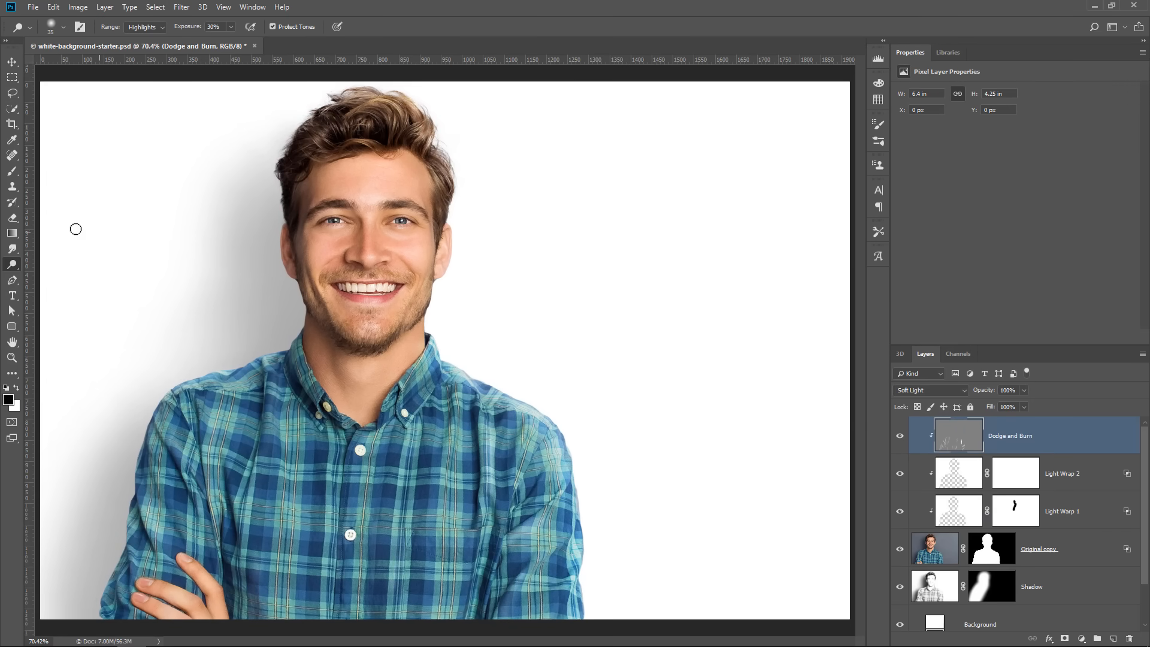
# Darken the shadows and folds on the shirt's sleeves, chest and front with Burn tool strokes on the Dodge and Burn layer
pyautogui.rightClick(12, 264)
pyautogui.click(82, 276)
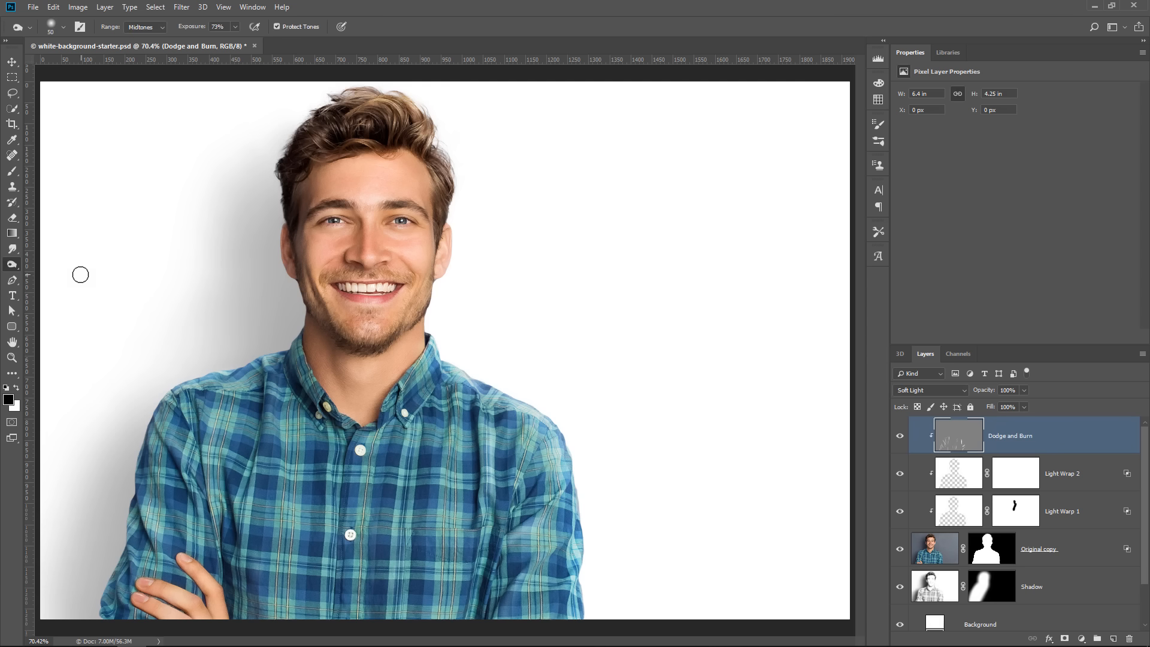
pyautogui.moveTo(500, 514)
pyautogui.mouseDown()
pyautogui.moveTo(496, 429)
pyautogui.moveTo(475, 449)
pyautogui.moveTo(463, 428)
pyautogui.moveTo(469, 543)
pyautogui.moveTo(492, 597)
pyautogui.moveTo(548, 580)
pyautogui.moveTo(518, 610)
pyautogui.mouseUp()
pyautogui.moveTo(242, 534)
pyautogui.mouseDown()
pyautogui.moveTo(252, 615)
pyautogui.moveTo(239, 569)
pyautogui.moveTo(219, 587)
pyautogui.moveTo(200, 559)
pyautogui.moveTo(180, 588)
pyautogui.moveTo(157, 454)
pyautogui.moveTo(283, 387)
pyautogui.moveTo(309, 355)
pyautogui.moveTo(317, 438)
pyautogui.moveTo(387, 456)
pyautogui.moveTo(410, 410)
pyautogui.mouseUp()
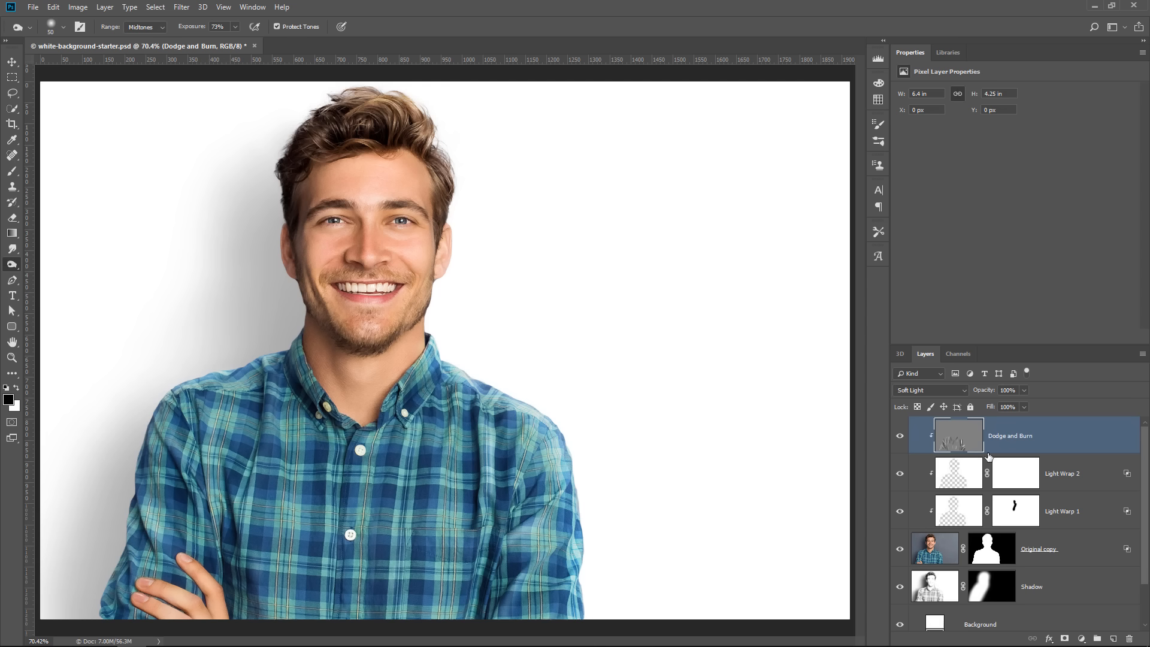
# Compare the shirt's added contrast with and without the dodge and burn strokes
pyautogui.click(900, 440)
pyautogui.click(900, 440)
pyautogui.click(900, 440)
pyautogui.click(899, 441)
pyautogui.click(900, 440)
pyautogui.click(900, 440)
pyautogui.click(900, 441)
pyautogui.click(900, 440)
pyautogui.click(899, 440)
pyautogui.click(900, 440)
pyautogui.click(900, 441)
pyautogui.click(900, 440)
# View the Dodge and Burn layer's strokes in Normal mode and set its blending mode to Overlay
pyautogui.click(932, 393)
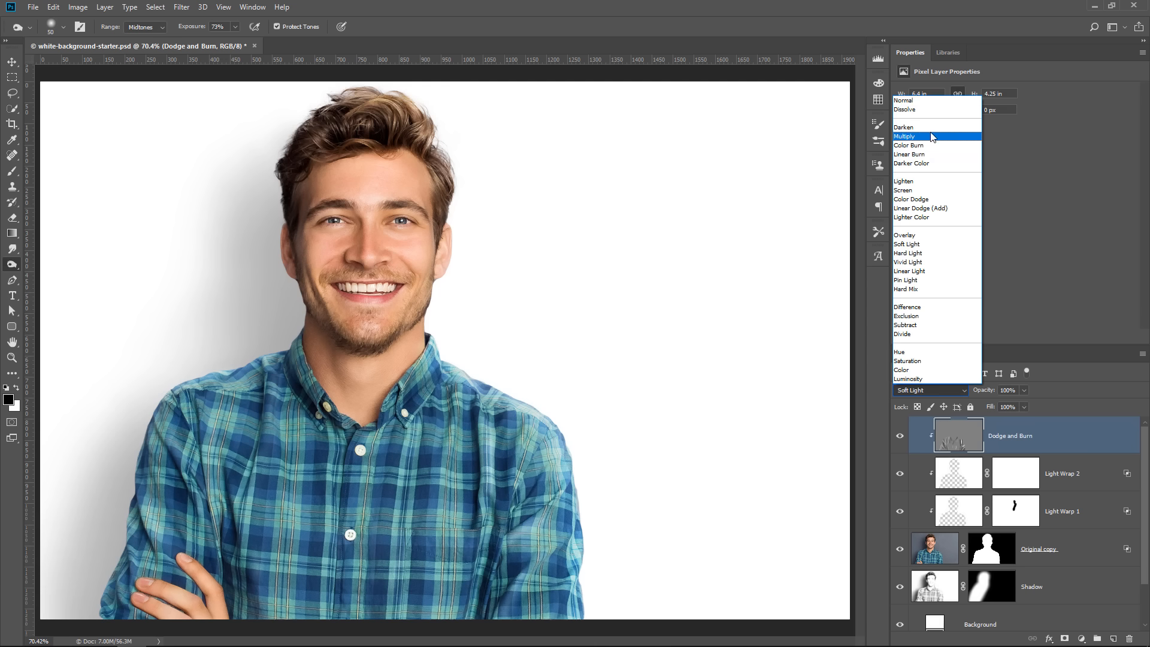
pyautogui.click(924, 102)
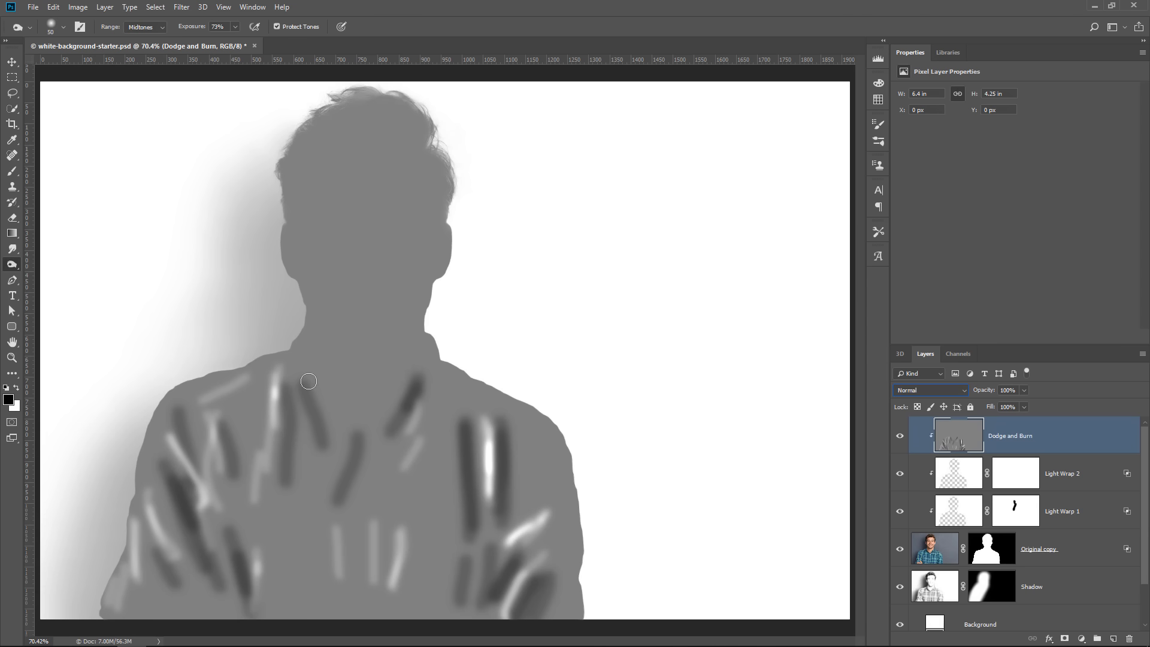
pyautogui.click(916, 390)
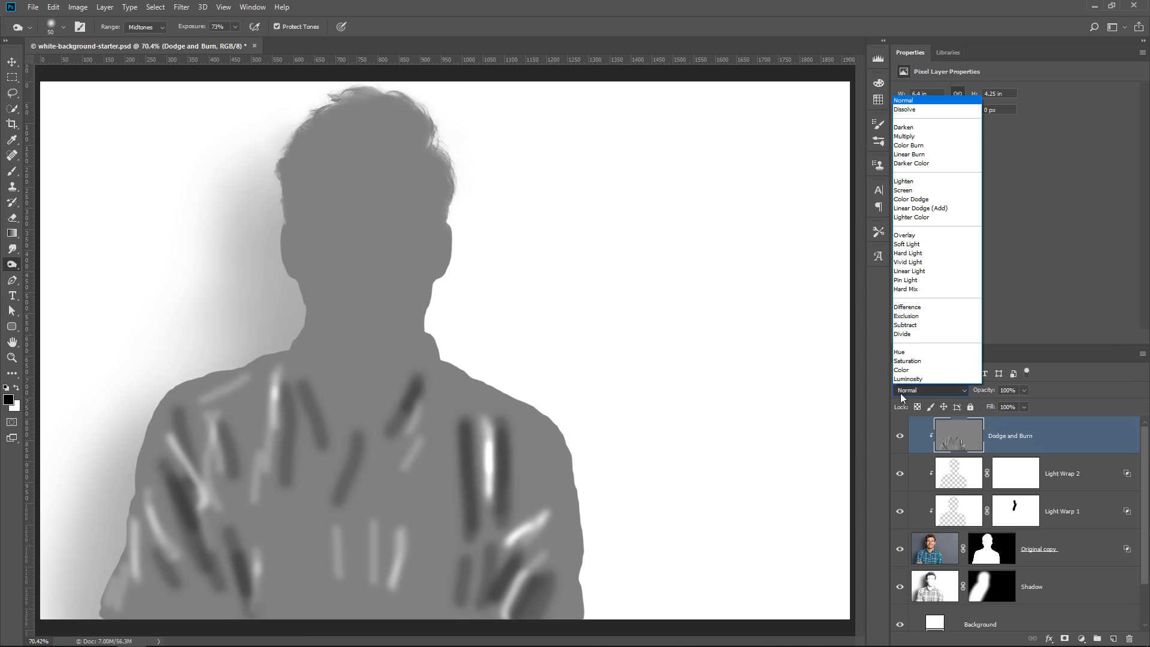
pyautogui.click(932, 237)
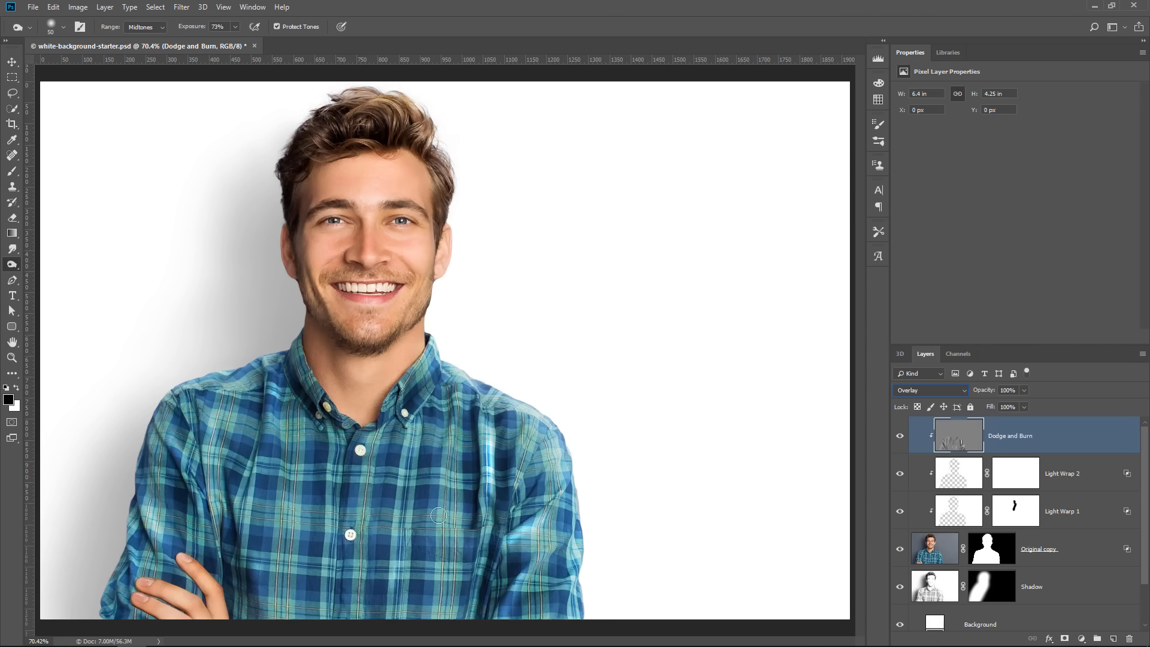
# Lower the Dodge and Burn layer's opacity to 46% and compare the image with and without it
pyautogui.moveTo(987, 391); pyautogui.dragTo(983, 396)
pyautogui.click(900, 439)
pyautogui.click(900, 439)
pyautogui.click(900, 439)
pyautogui.click(899, 439)
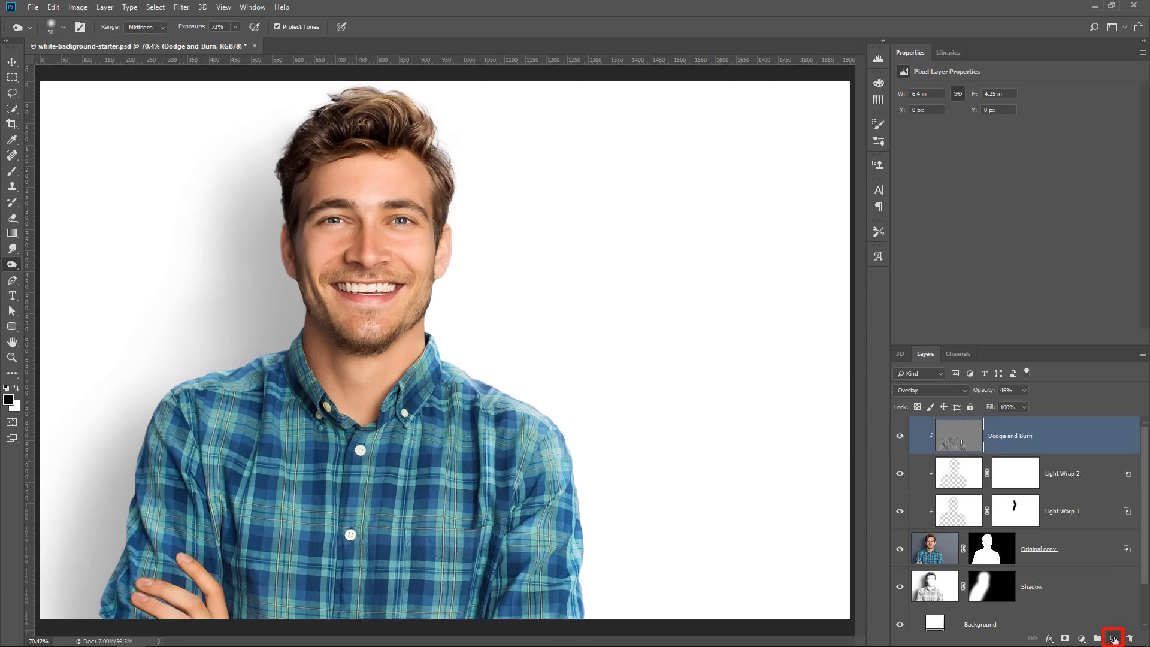
# Add a new clipped layer above Dodge and Burn and fill it with 50% Gray
pyautogui.click(1114, 639)
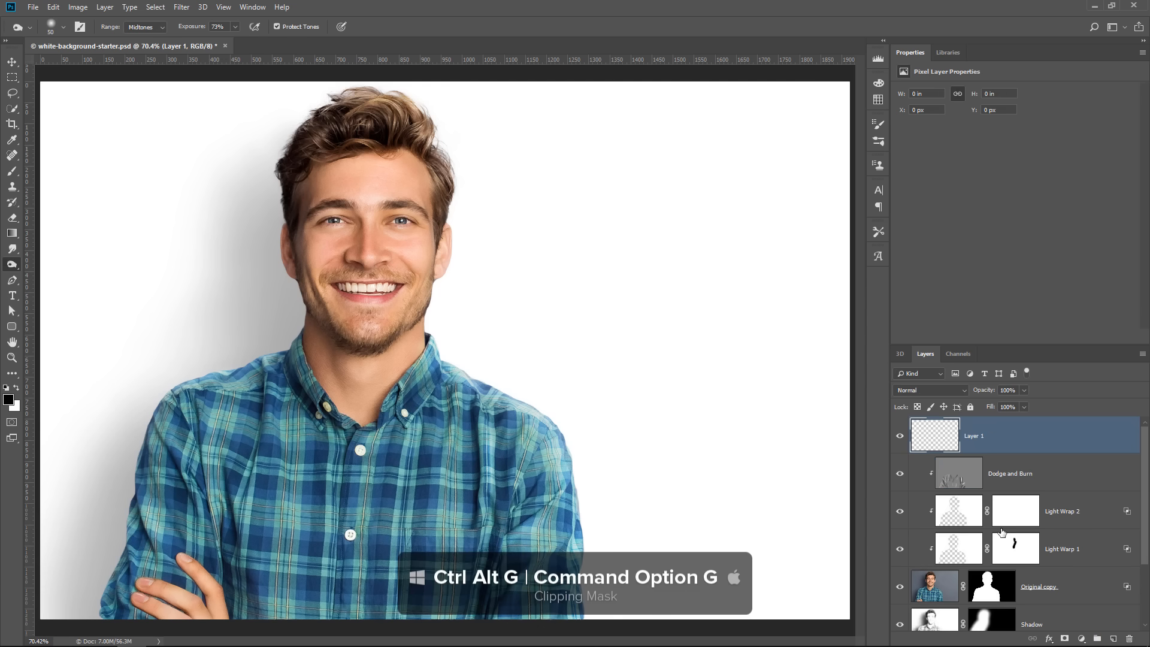
pyautogui.hotkey('ctrl', 'alt', 'g')
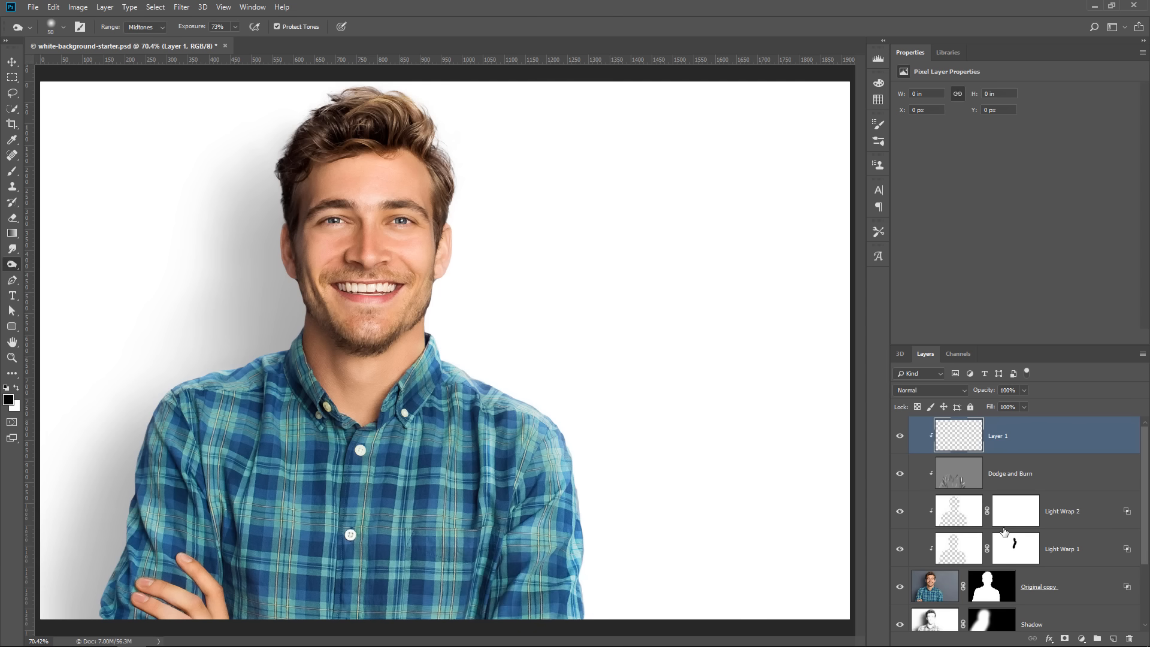
pyautogui.hotkey('shift', 'BackSpace')
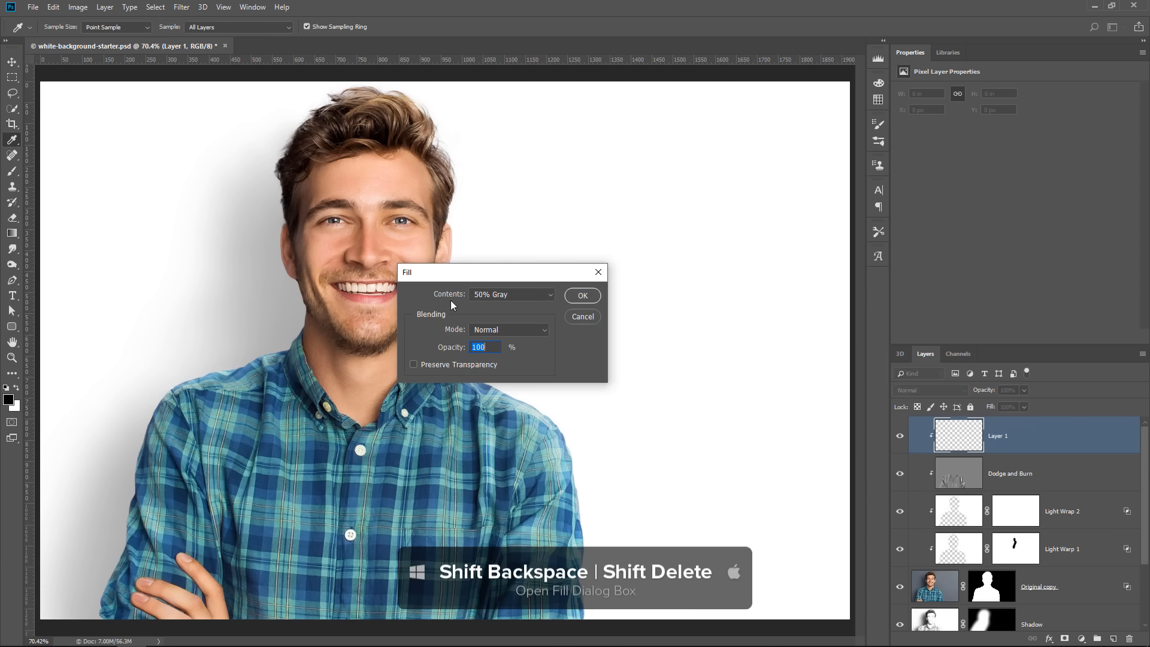
pyautogui.click(584, 296)
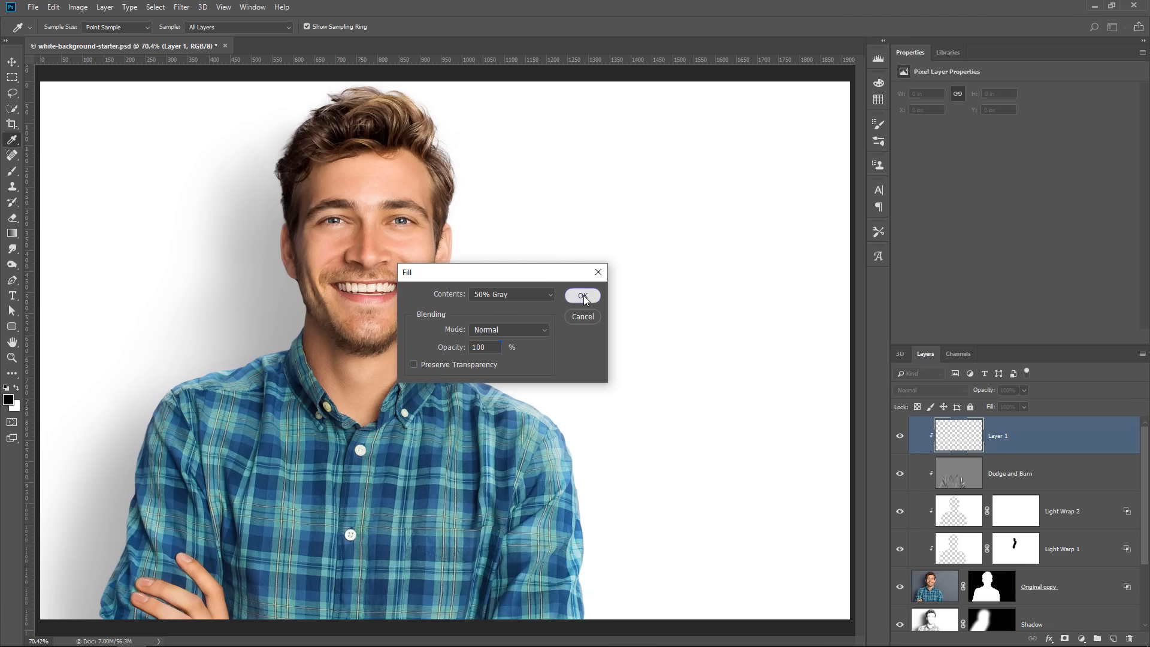
# Rename the new gray layer Dodge and Burn Face and set its blending mode to Soft Light
pyautogui.press('o')
pyautogui.doubleClick(996, 440)
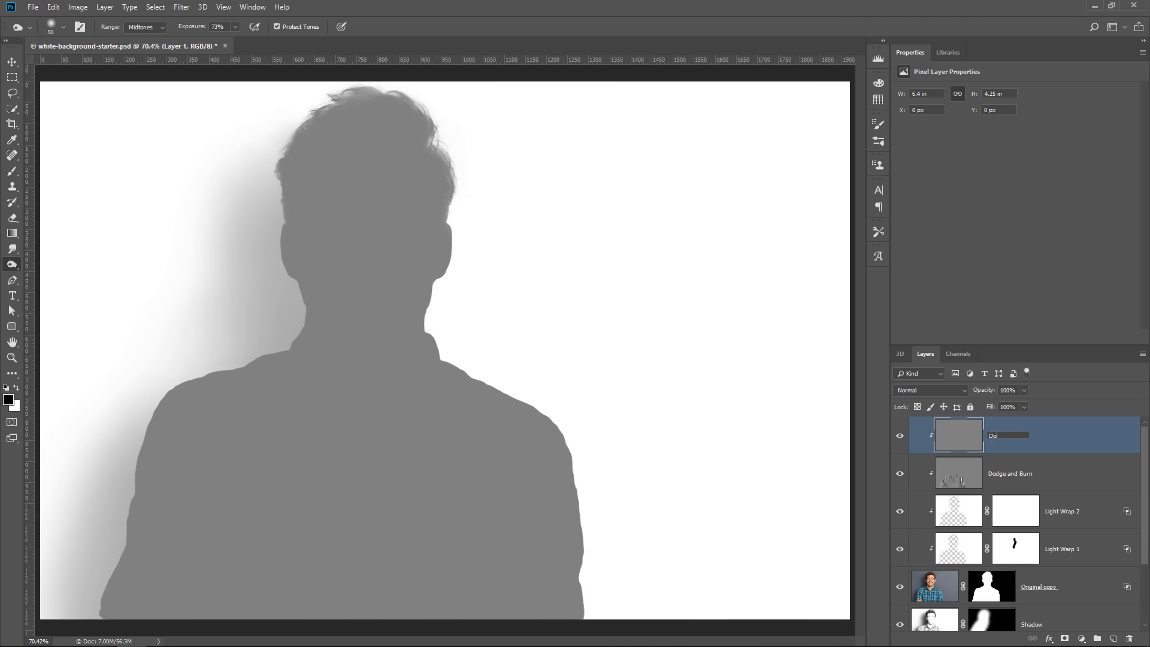
pyautogui.write('Dodge and Burn Face')
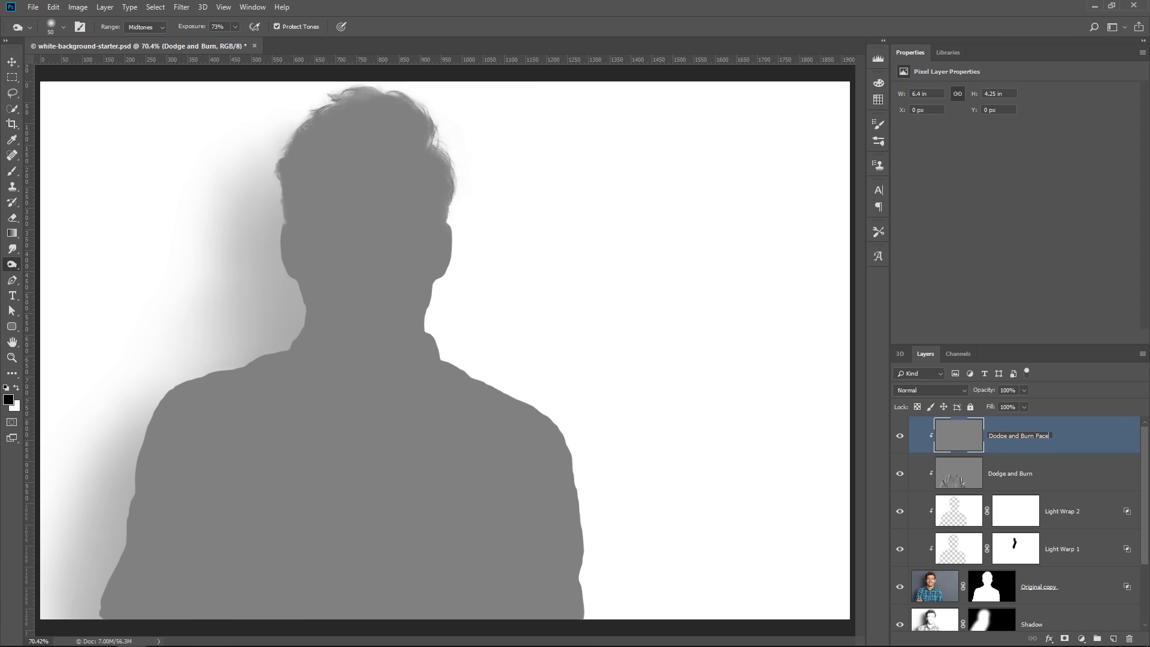
pyautogui.press('Return')
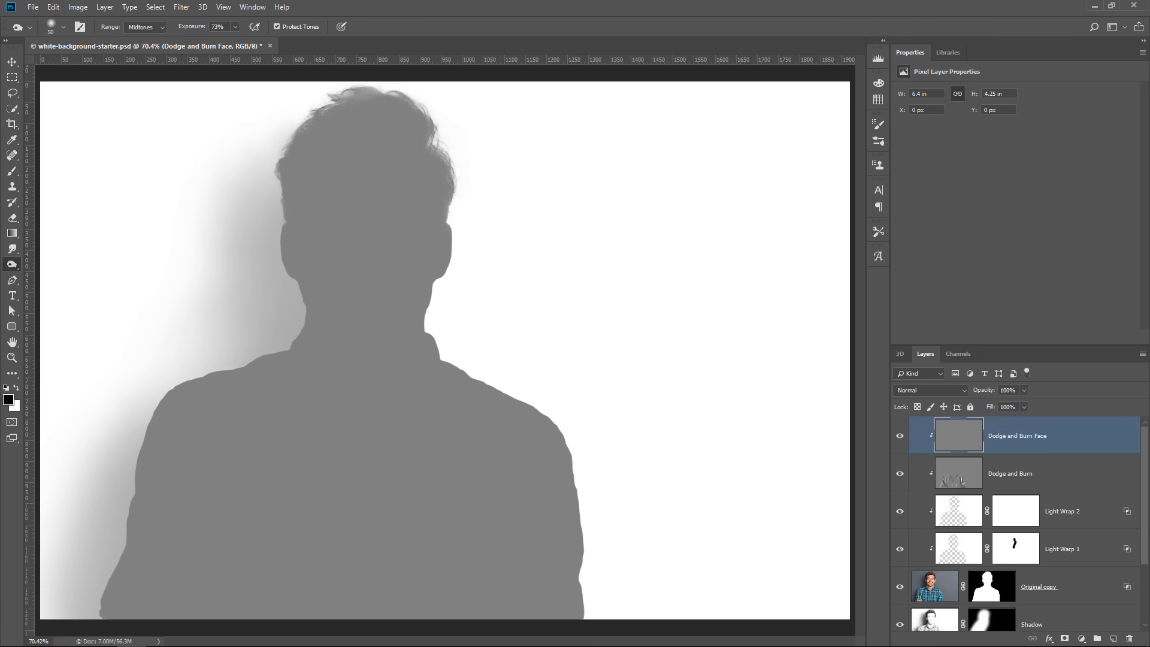
pyautogui.click(940, 390)
pyautogui.click(920, 248)
# Darken shadows around the face and hairline with Burn tool strokes on Dodge and Burn Face, and switch to the Dodge tool
pyautogui.moveTo(313, 248)
pyautogui.mouseDown()
pyautogui.moveTo(316, 296)
pyautogui.moveTo(334, 328)
pyautogui.moveTo(396, 360)
pyautogui.mouseUp()
pyautogui.moveTo(303, 210); pyautogui.dragTo(306, 171)
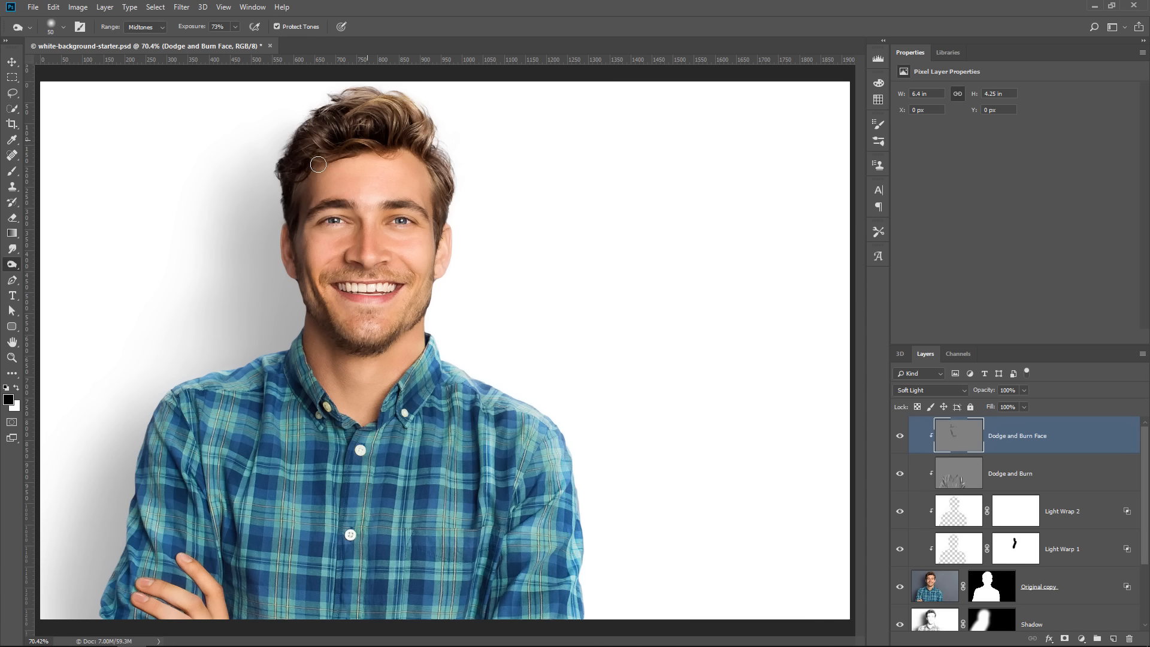
pyautogui.moveTo(393, 135)
pyautogui.mouseDown()
pyautogui.moveTo(421, 159)
pyautogui.moveTo(433, 240)
pyautogui.moveTo(446, 221)
pyautogui.moveTo(417, 330)
pyautogui.mouseUp()
pyautogui.rightClick(11, 269)
pyautogui.click(60, 263)
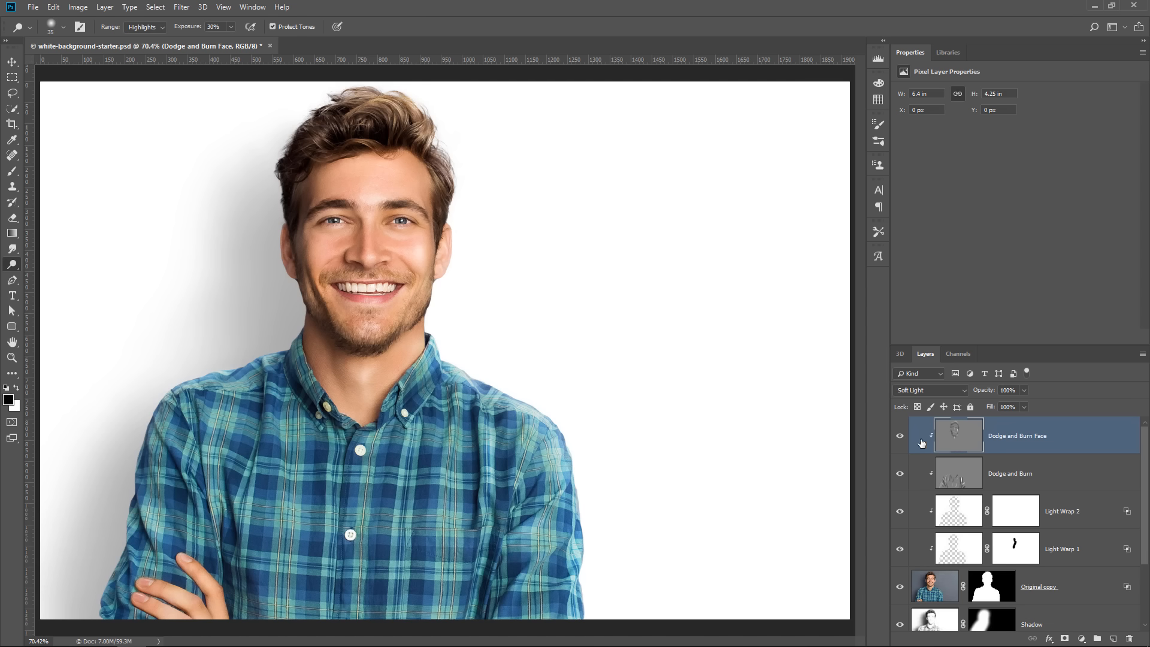
# Compare the face with and without the Dodge and Burn Face layer and lower its opacity to 80%
pyautogui.click(901, 442)
pyautogui.click(901, 442)
pyautogui.moveTo(981, 395); pyautogui.dragTo(983, 393)
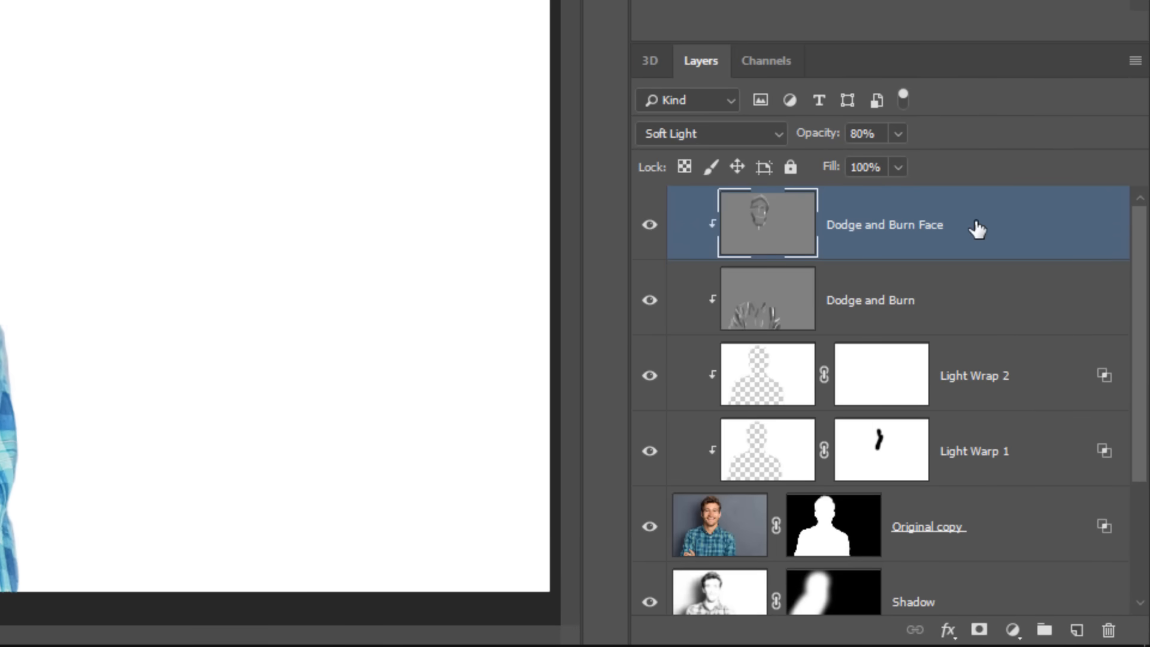
# Group all layers from Dodge and Burn Face down to Background and name the group White Background
pyautogui.scroll(-3, 947, 237)
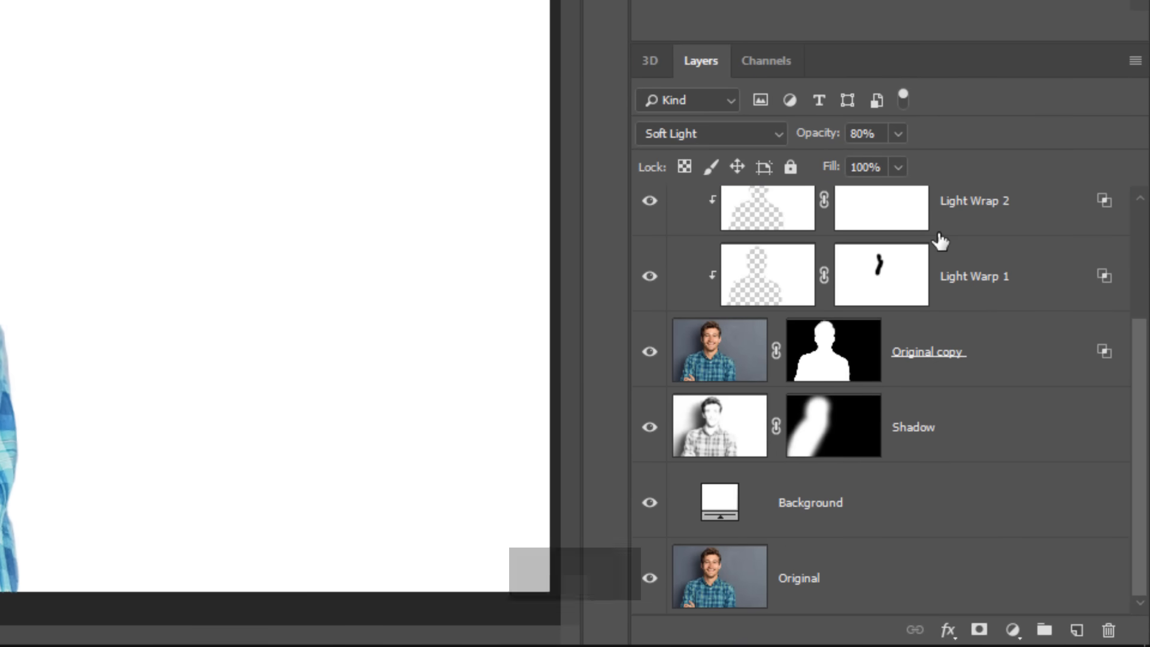
pyautogui.keyDown('shift'); pyautogui.click(865, 503); pyautogui.keyUp('shift')
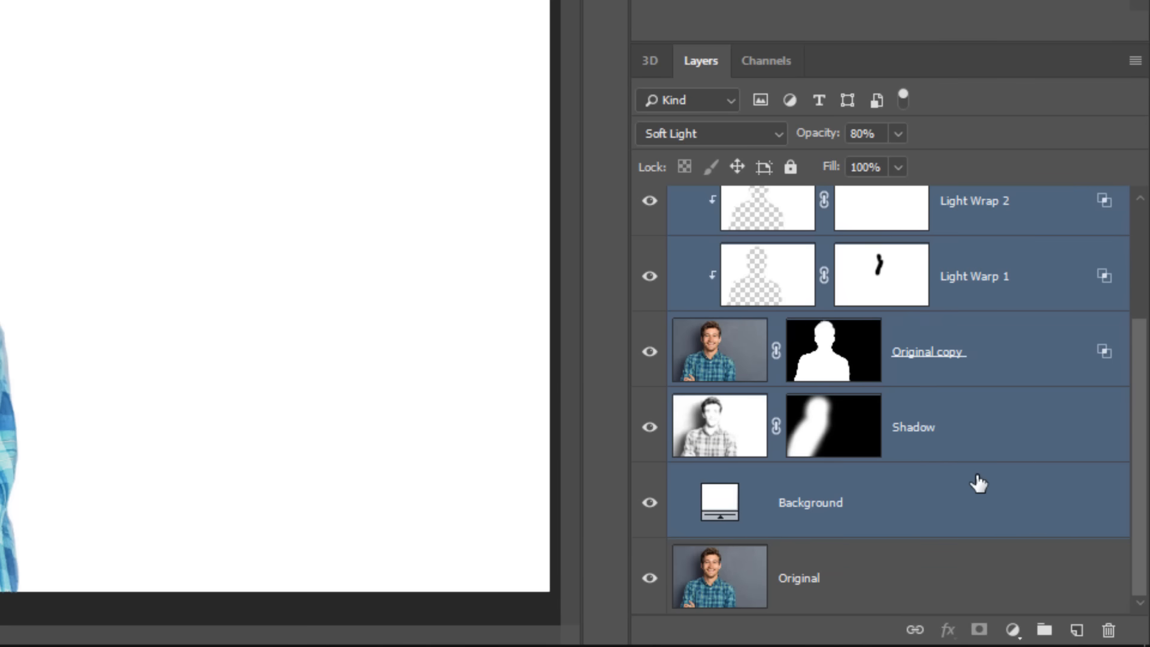
pyautogui.hotkey('ctrl', 'g')
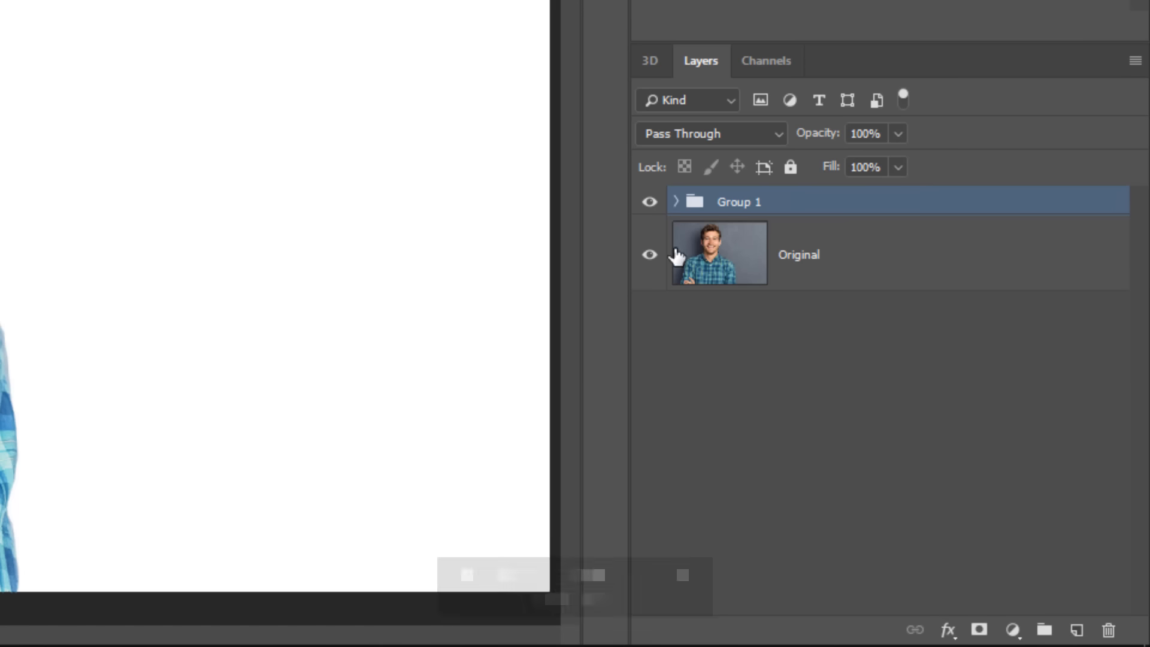
pyautogui.doubleClick(737, 204)
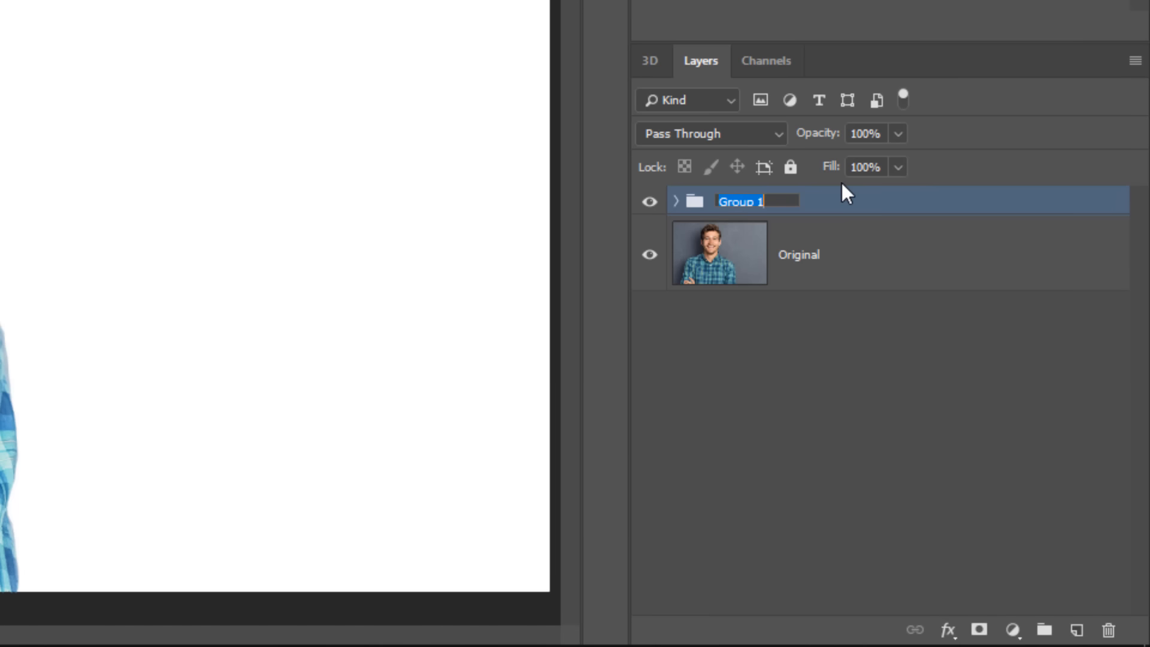
pyautogui.write('White Backgrou')
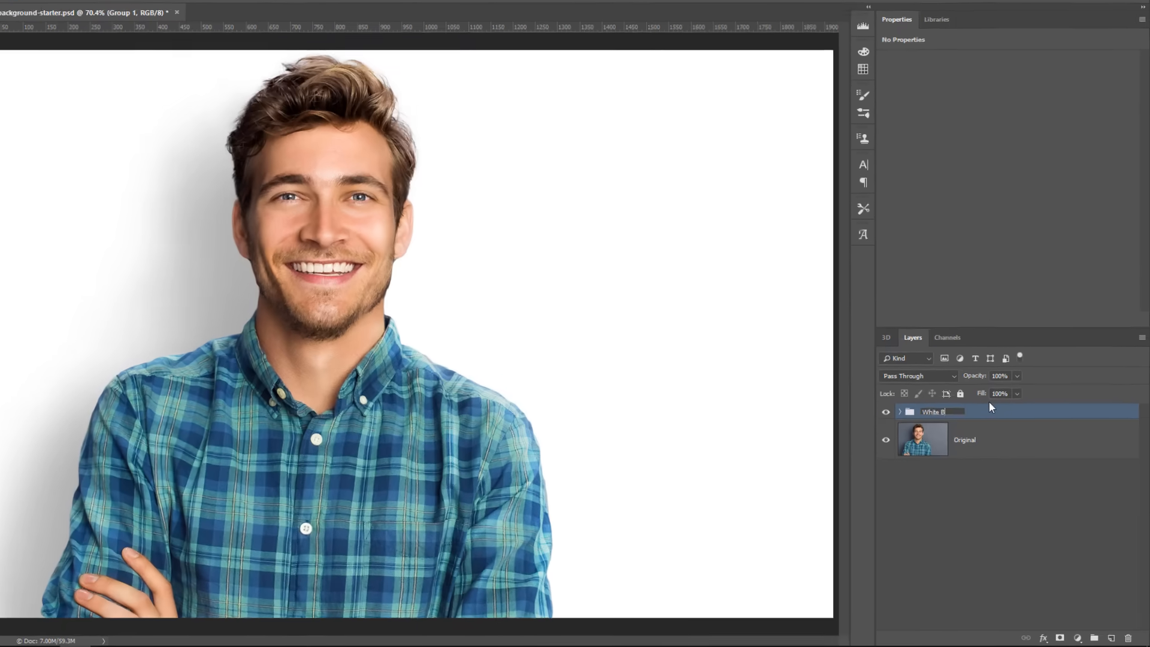